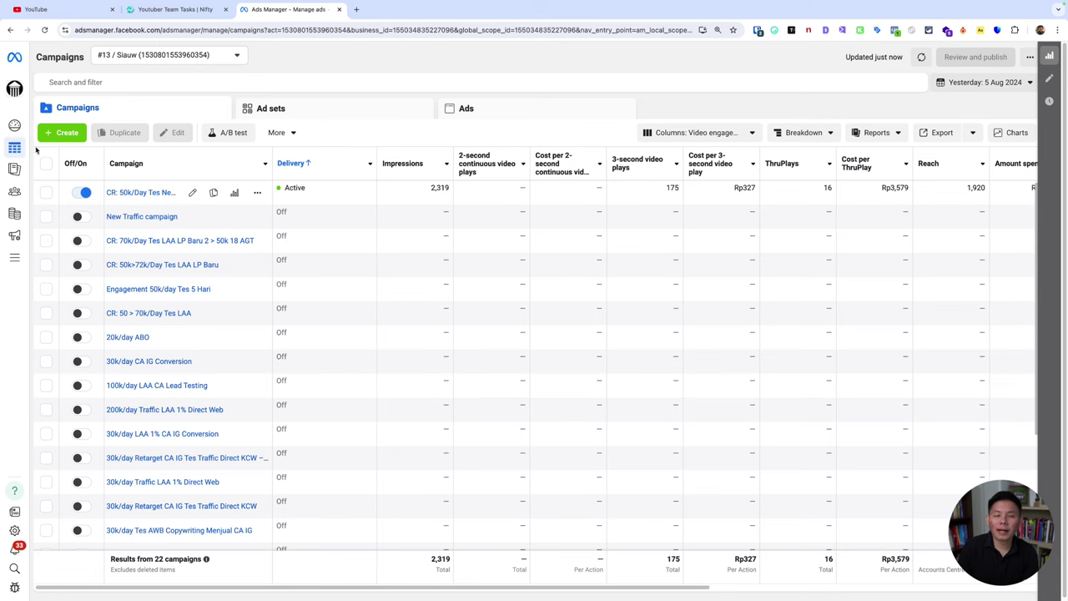
- Refresh the campaigns list and open the Existing Viral ad from the Ads tab for editing
{"action": "left_click", "coordinate": [44, 30]}
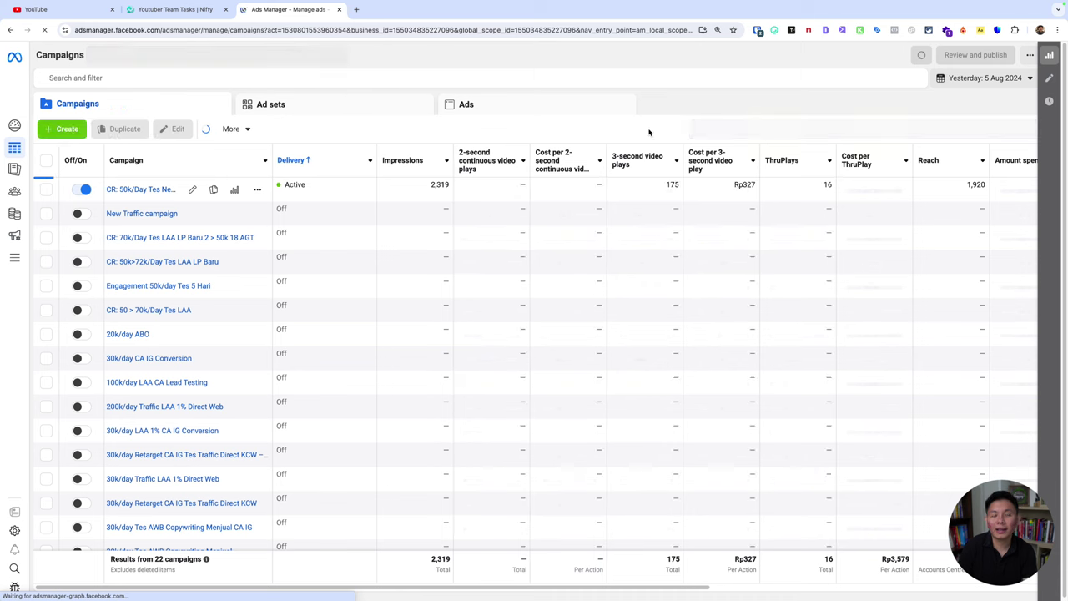
{"action": "left_click", "coordinate": [488, 105]}
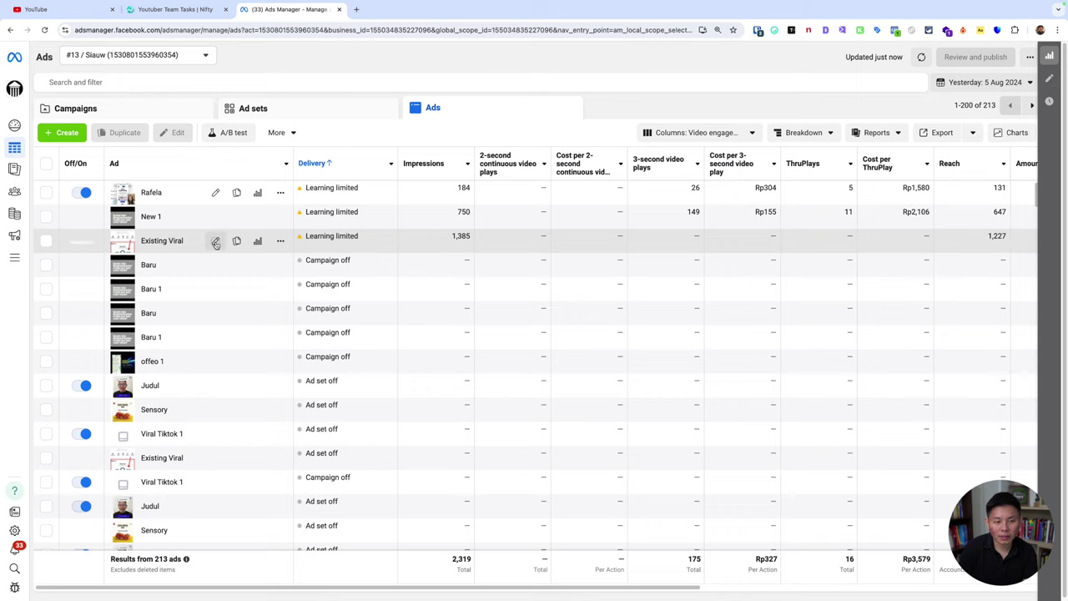
{"action": "left_click", "coordinate": [215, 240]}
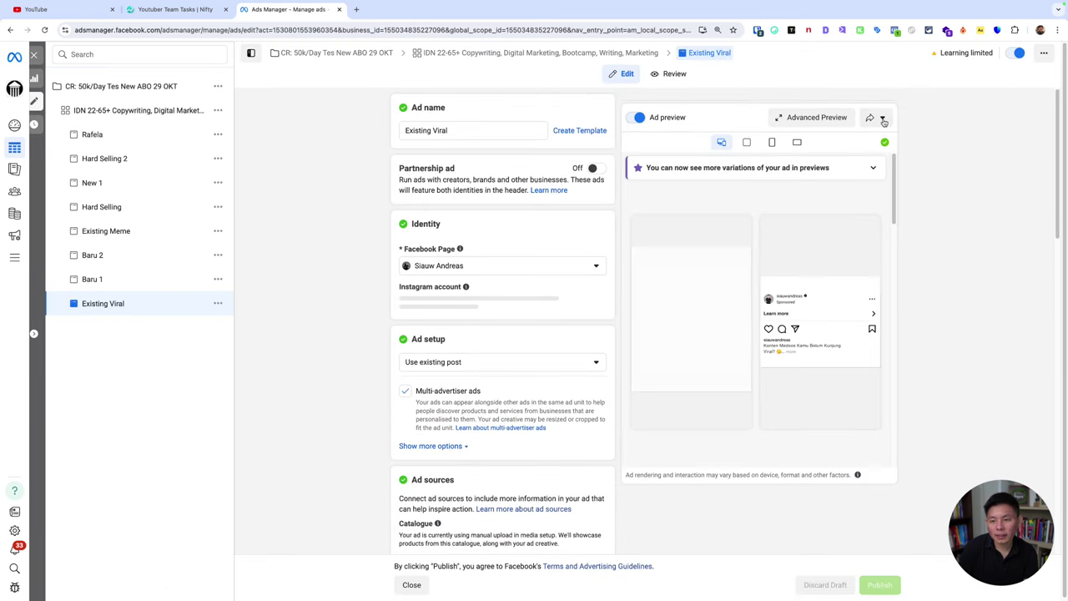
- Open the ad's Facebook post with comments from the preview share menu
{"action": "left_click", "coordinate": [881, 119]}
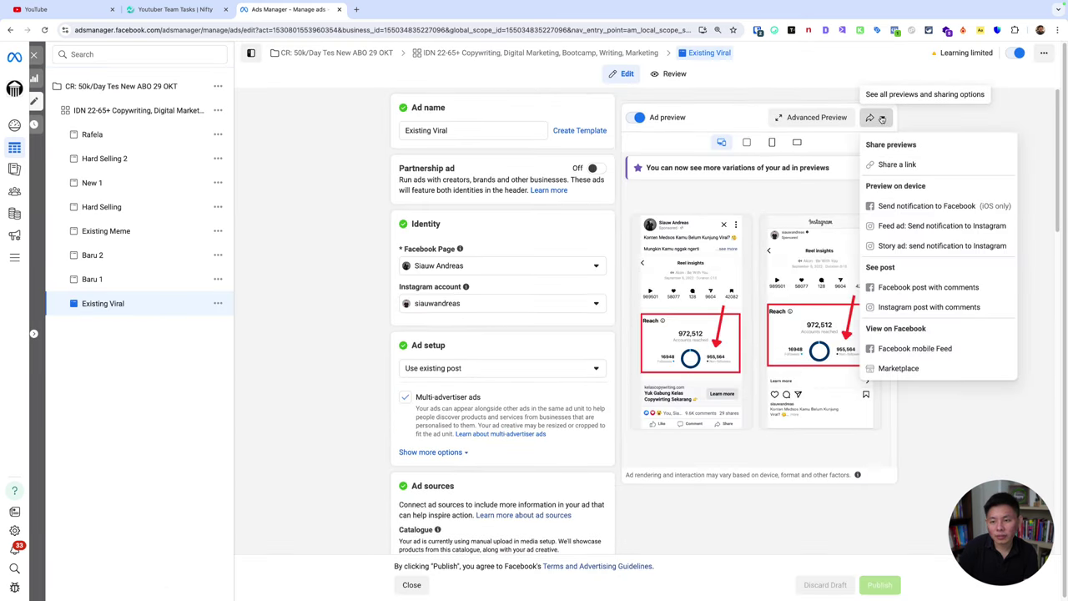
{"action": "left_click", "coordinate": [931, 287]}
{"action": "left_click", "coordinate": [265, 7]}
{"action": "left_click", "coordinate": [918, 396]}
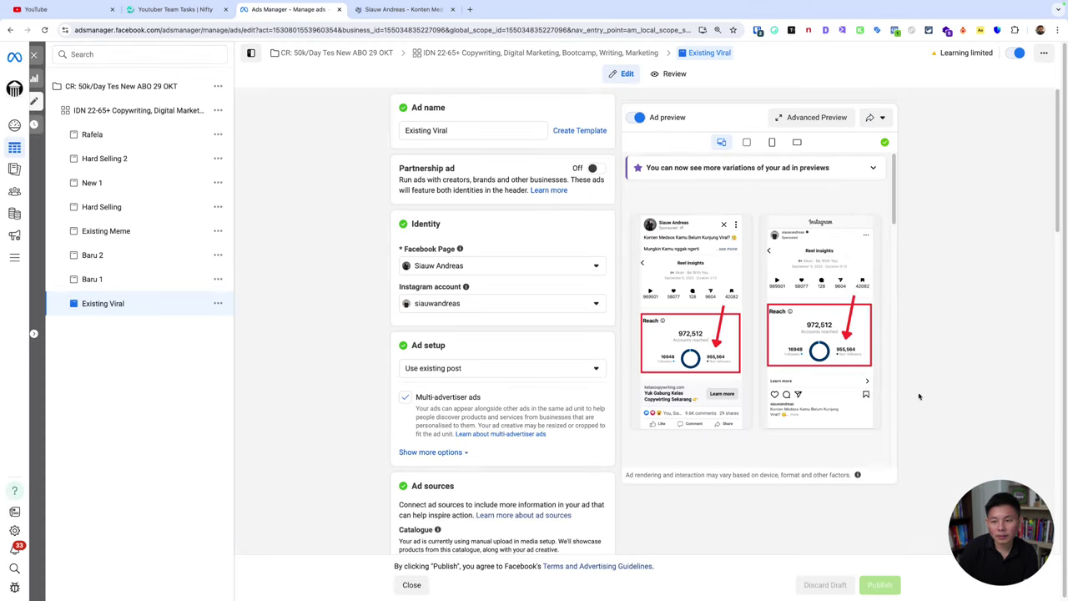
{"action": "left_click", "coordinate": [876, 117]}
- Open the Instagram reel insights post with comments and scroll through its comments
{"action": "left_click", "coordinate": [911, 300]}
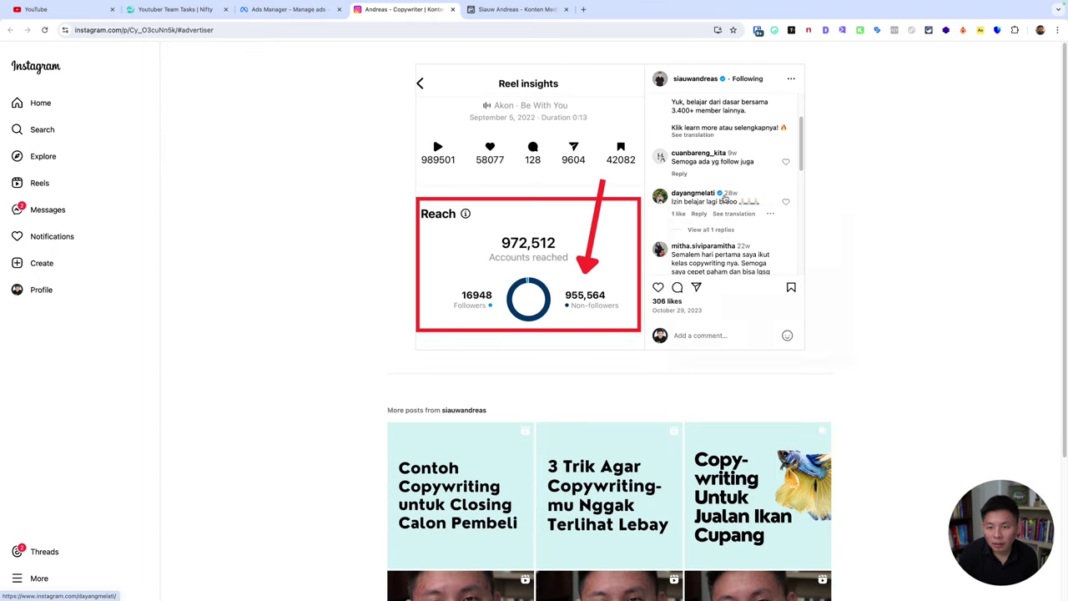
{"action": "scroll", "coordinate": [734, 188], "scroll_direction": "down", "scroll_amount": 5}
{"action": "scroll", "coordinate": [749, 186], "scroll_direction": "up", "scroll_amount": 5}
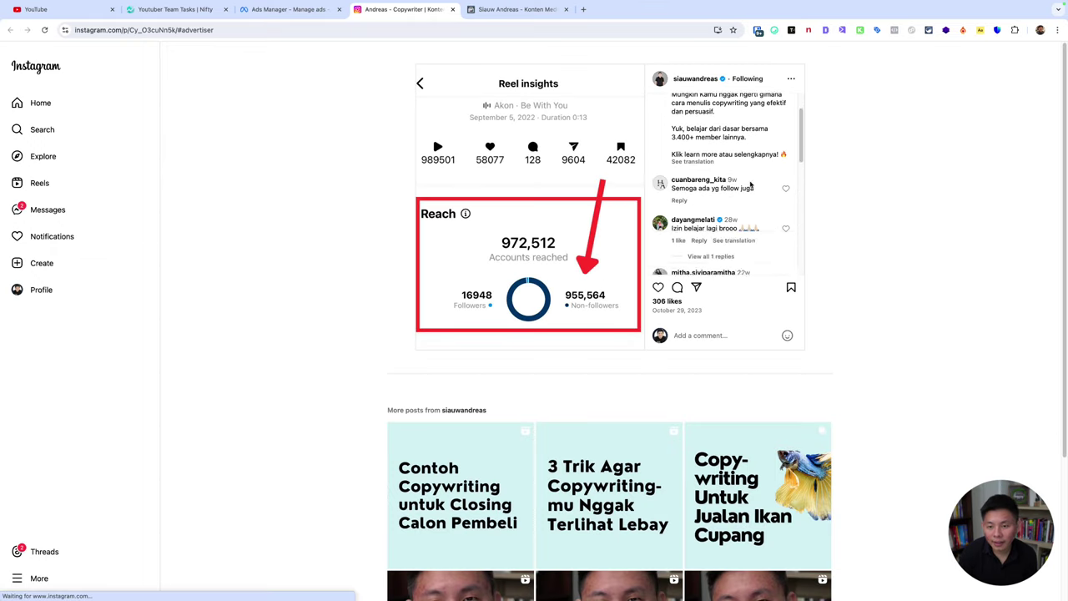
{"action": "left_click", "coordinate": [511, 10]}
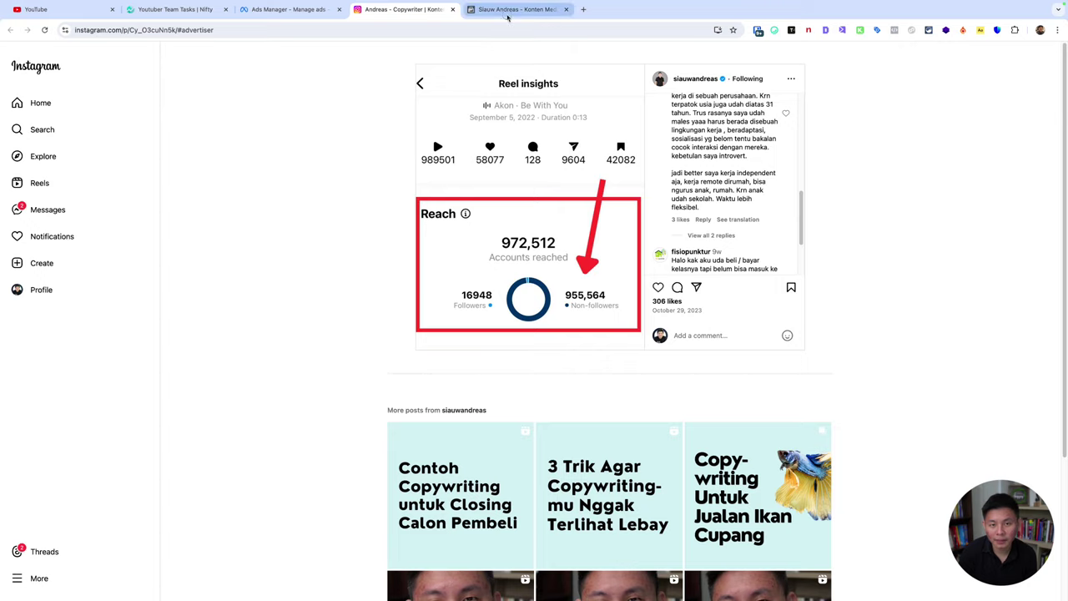
- Show the Facebook caption's original Indonesian text above its English translation
{"action": "scroll", "coordinate": [545, 284], "scroll_direction": "down", "scroll_amount": 3}
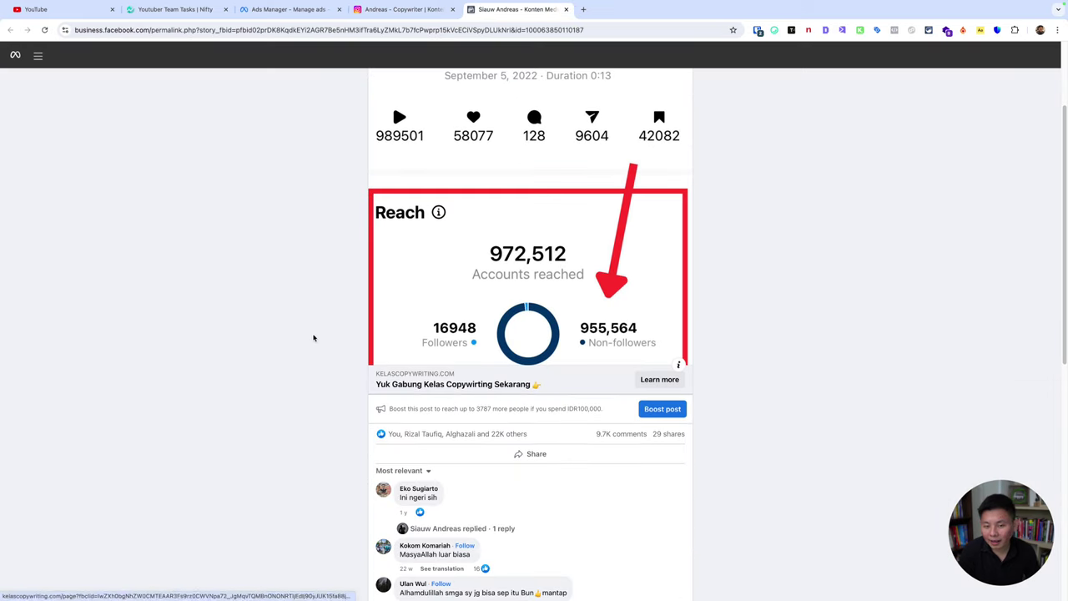
{"action": "scroll", "coordinate": [314, 332], "scroll_direction": "up", "scroll_amount": 2}
{"action": "scroll", "coordinate": [316, 331], "scroll_direction": "down", "scroll_amount": 1}
{"action": "scroll", "coordinate": [314, 330], "scroll_direction": "up", "scroll_amount": 2}
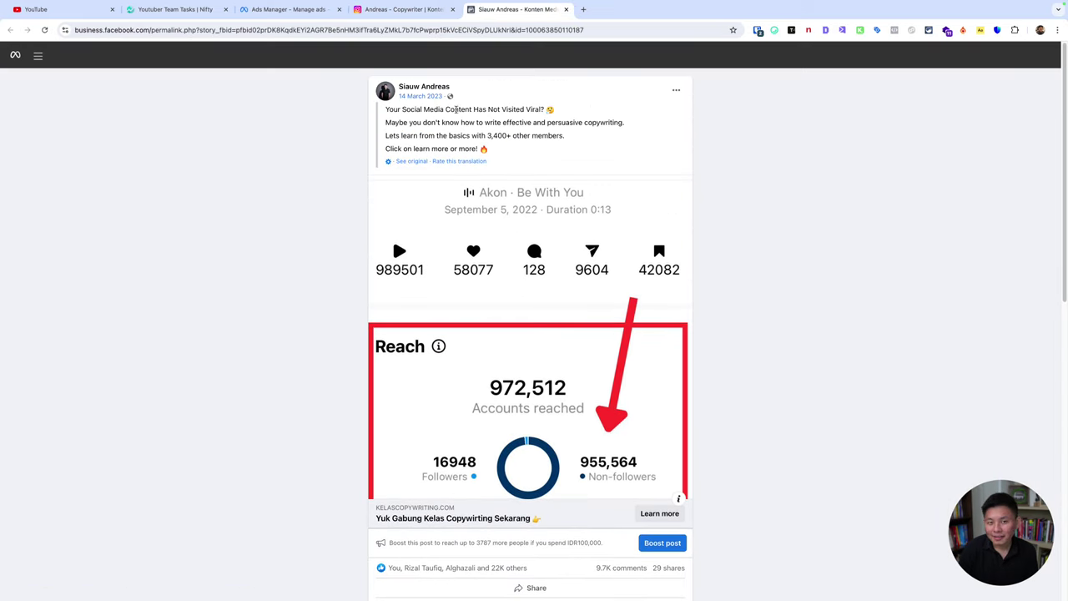
{"action": "left_click", "coordinate": [453, 163]}
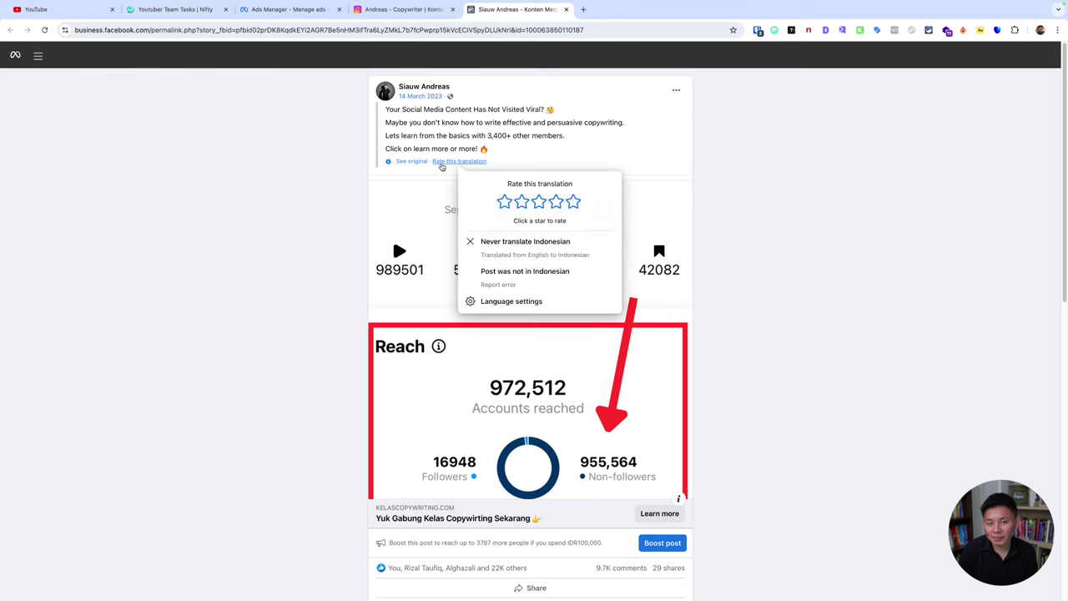
{"action": "left_click", "coordinate": [417, 161]}
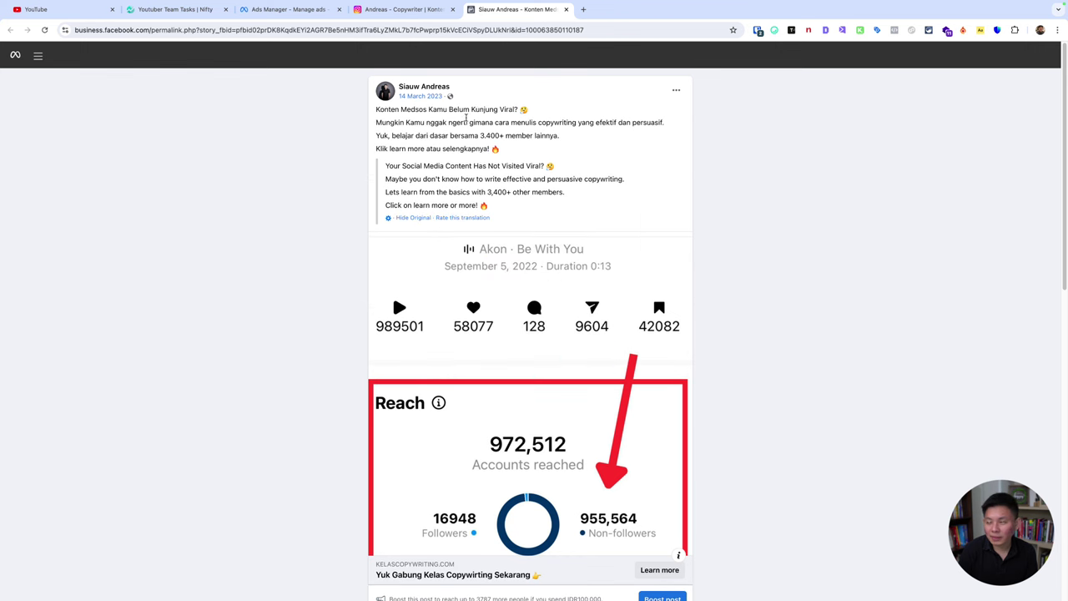
- Scroll deep through the Facebook post's comments
{"action": "scroll", "coordinate": [666, 210], "scroll_direction": "down", "scroll_amount": 2}
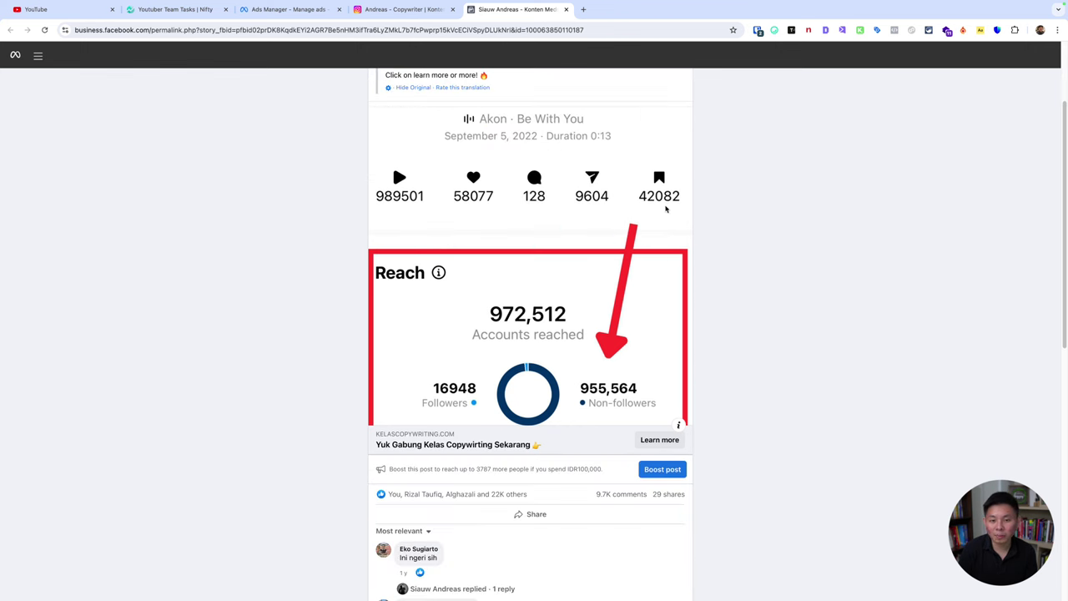
{"action": "scroll", "coordinate": [623, 479], "scroll_direction": "down", "scroll_amount": 2}
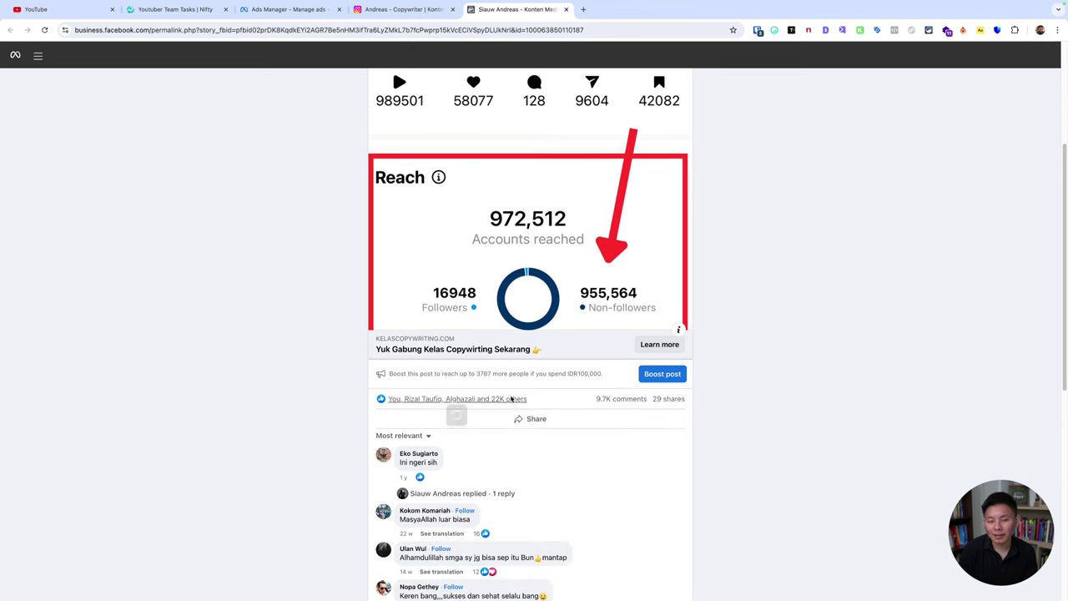
{"action": "scroll", "coordinate": [775, 375], "scroll_direction": "down", "scroll_amount": 7}
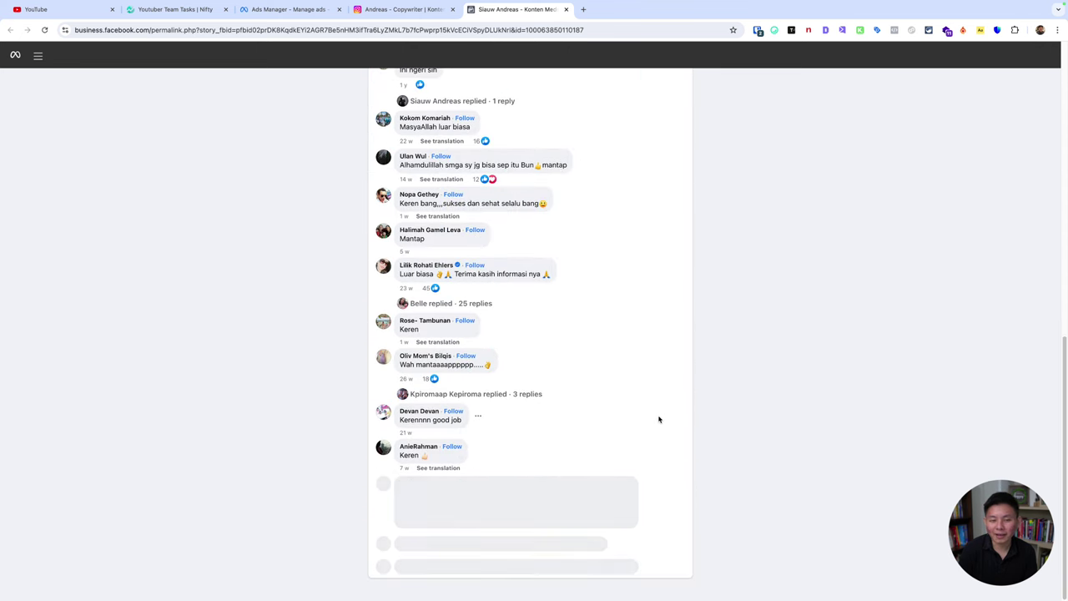
{"action": "scroll", "coordinate": [658, 419], "scroll_direction": "down", "scroll_amount": 7}
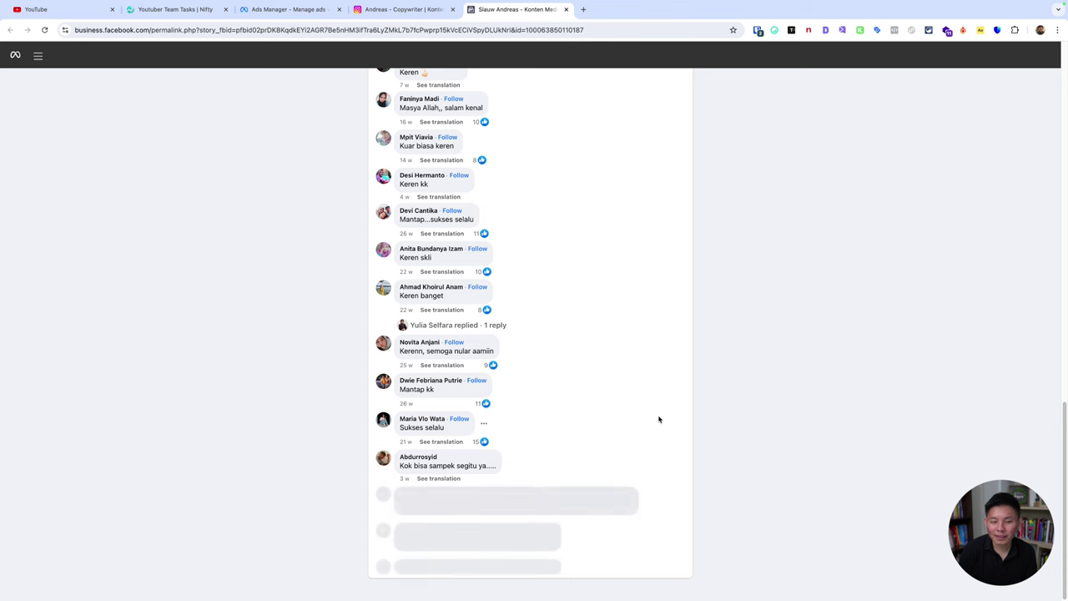
{"action": "scroll", "coordinate": [658, 418], "scroll_direction": "down", "scroll_amount": 10}
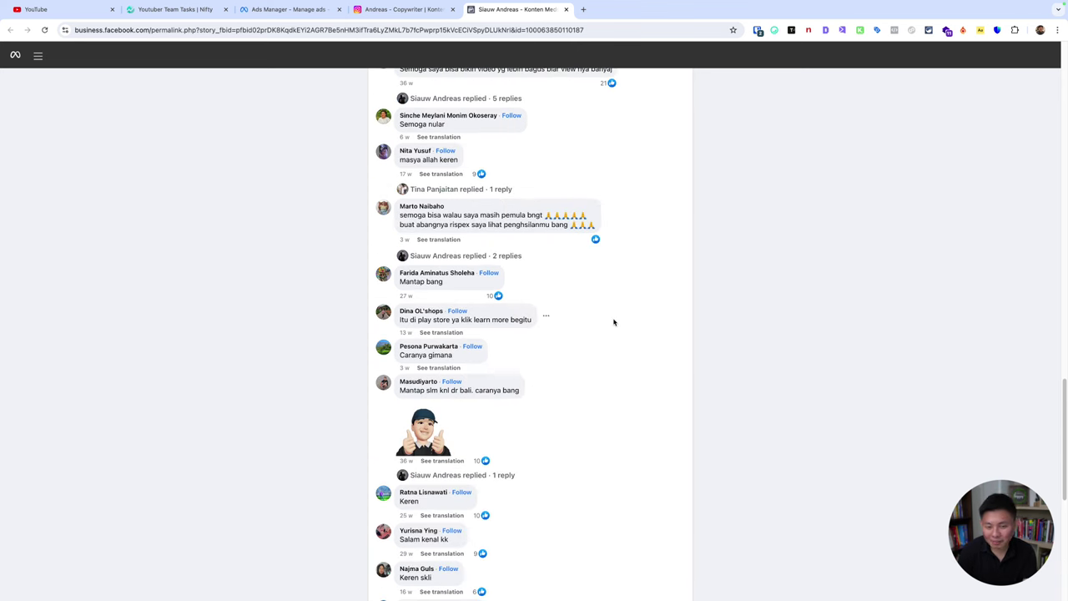
{"action": "scroll", "coordinate": [613, 322], "scroll_direction": "up", "scroll_amount": 20}
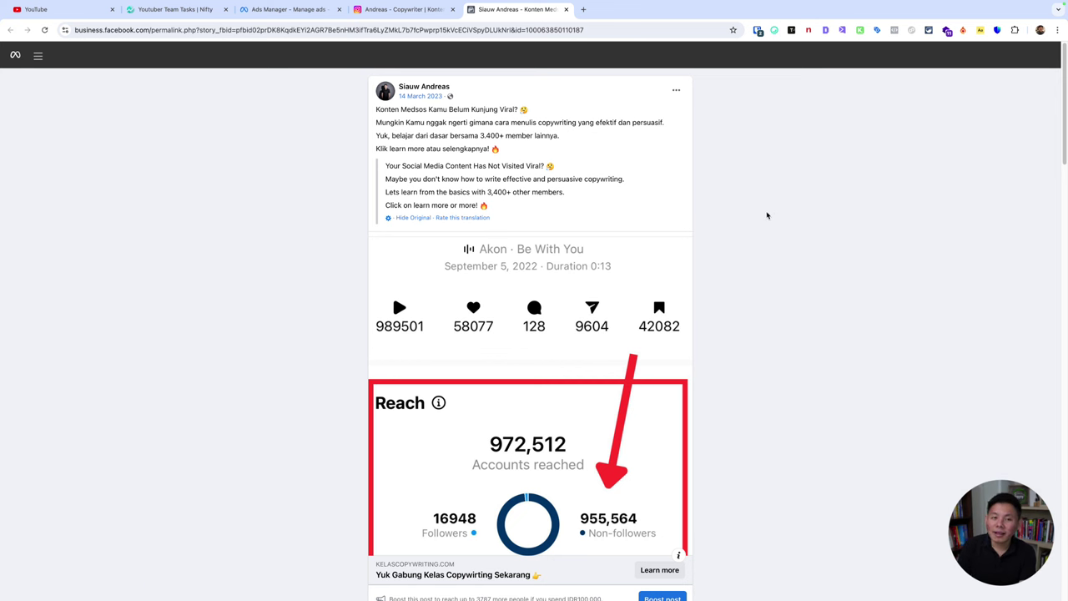
- Scroll the Facebook post reviewing its 955,564 non-follower reach, then return to Ads Manager
{"action": "scroll", "coordinate": [770, 215], "scroll_direction": "down", "scroll_amount": 2}
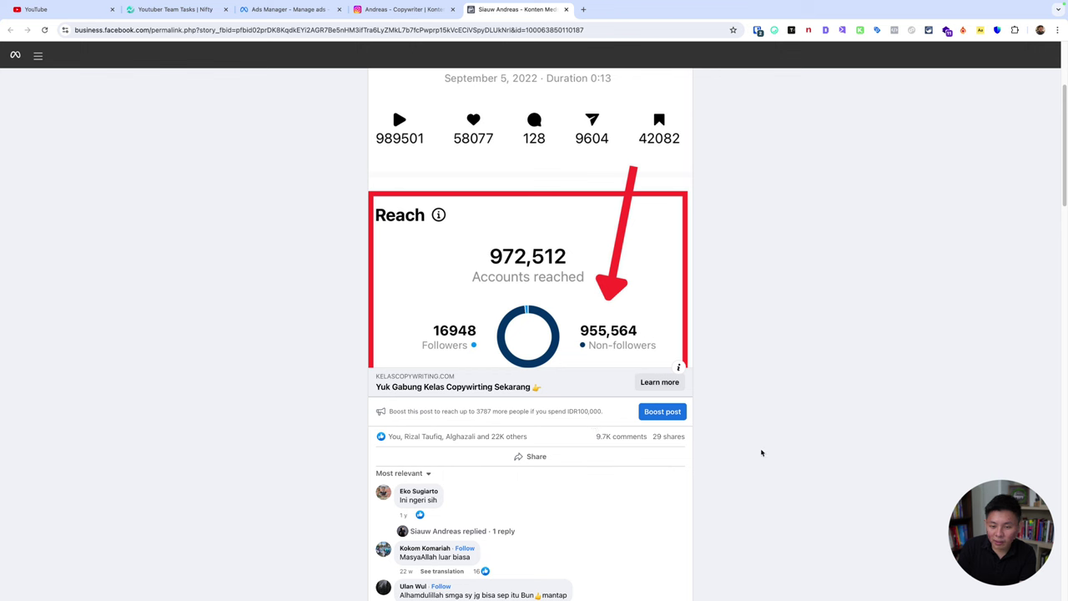
{"action": "scroll", "coordinate": [720, 436], "scroll_direction": "down", "scroll_amount": 3}
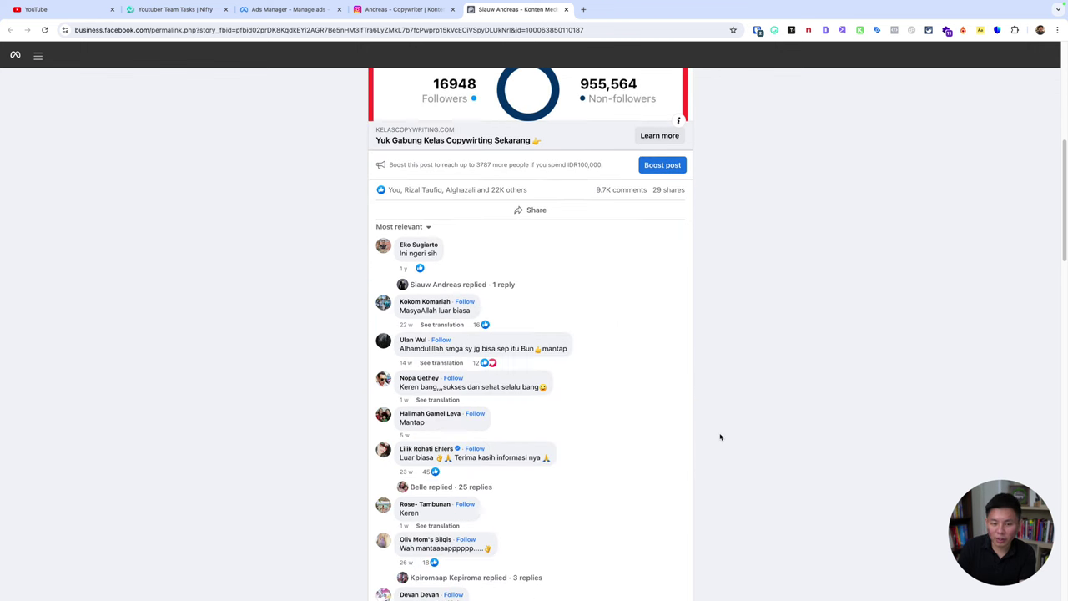
{"action": "scroll", "coordinate": [616, 440], "scroll_direction": "down", "scroll_amount": 10}
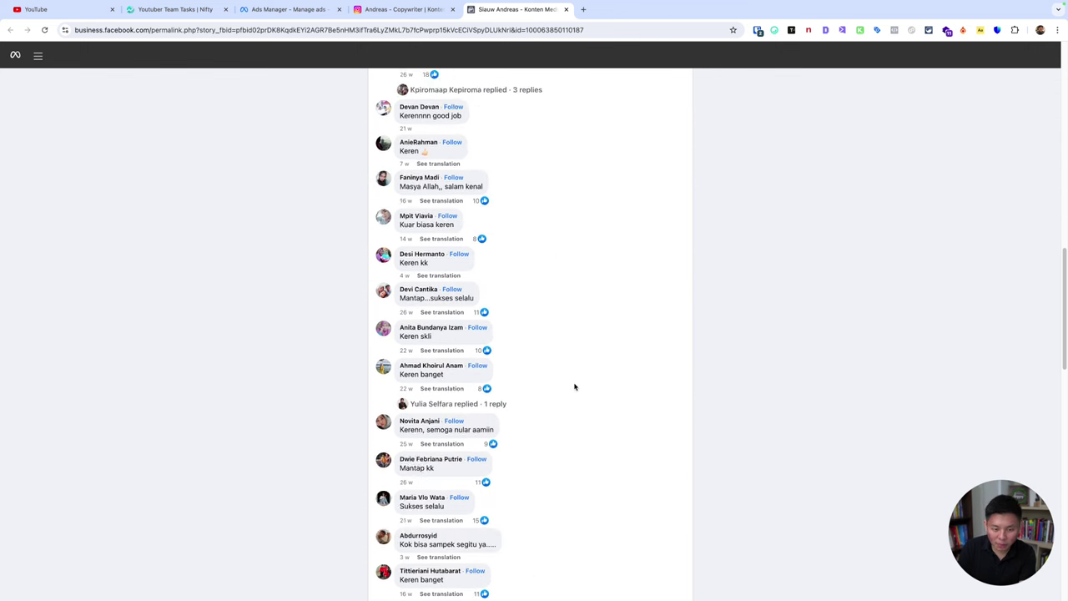
{"action": "scroll", "coordinate": [574, 386], "scroll_direction": "up", "scroll_amount": 15}
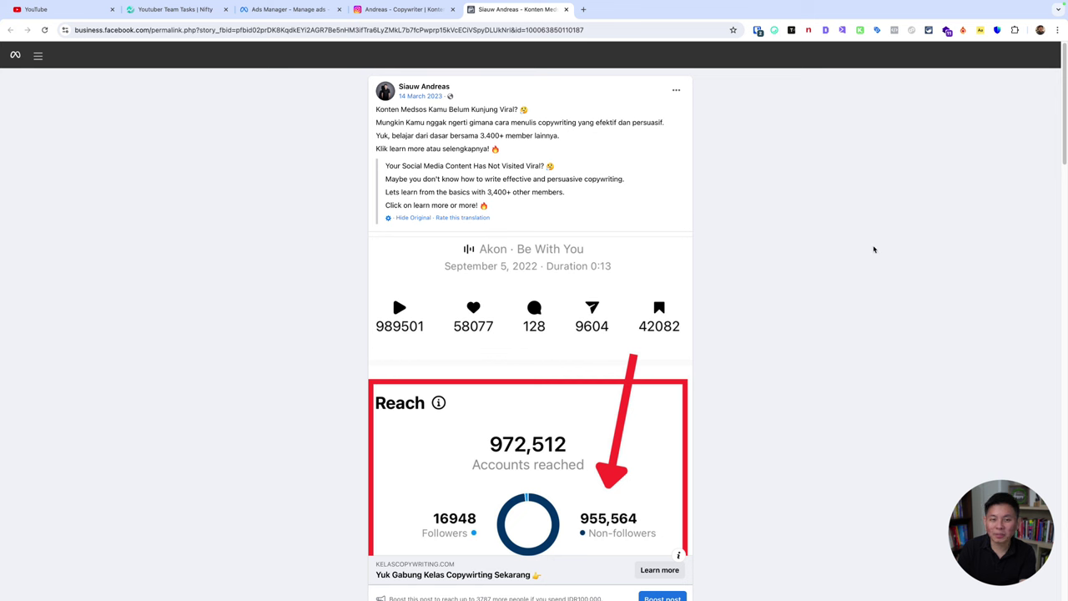
{"action": "scroll", "coordinate": [784, 282], "scroll_direction": "down", "scroll_amount": 2}
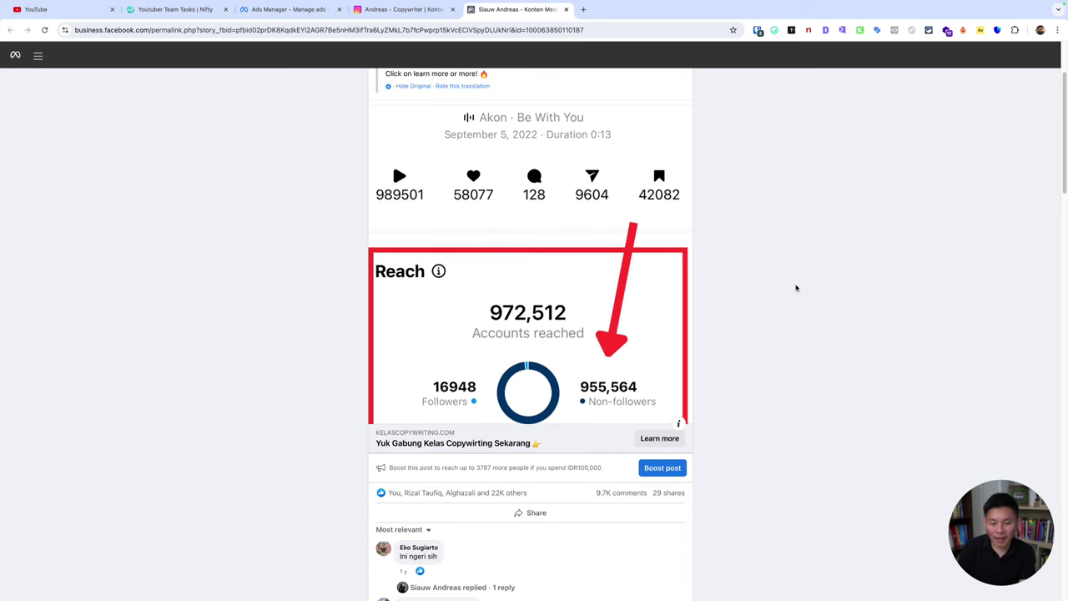
{"action": "scroll", "coordinate": [826, 192], "scroll_direction": "up", "scroll_amount": 2}
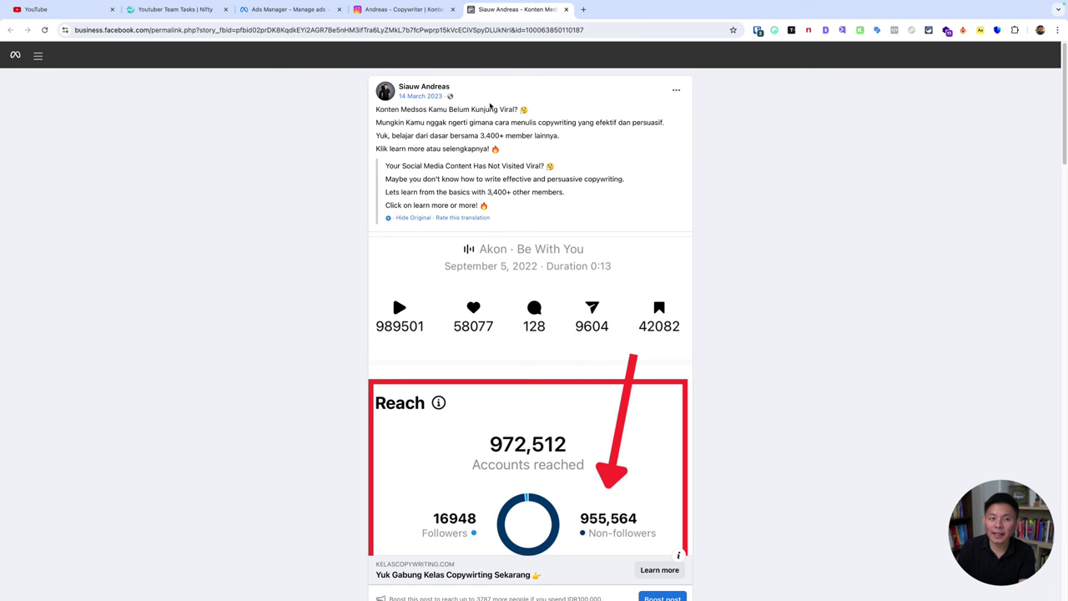
{"action": "scroll", "coordinate": [700, 379], "scroll_direction": "down", "scroll_amount": 2}
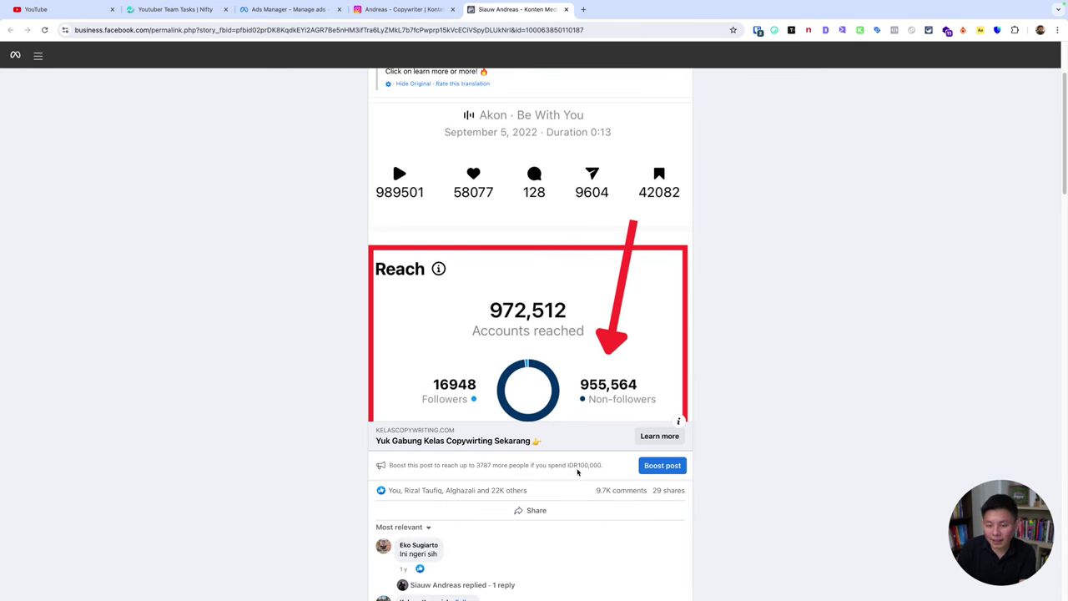
{"action": "scroll", "coordinate": [811, 423], "scroll_direction": "up", "scroll_amount": 1}
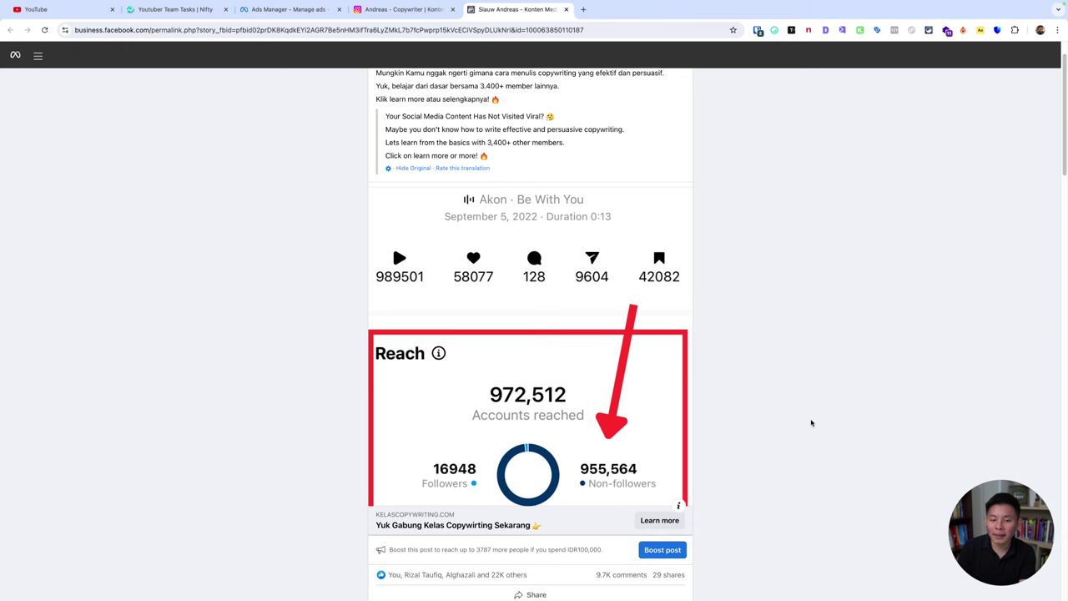
{"action": "scroll", "coordinate": [811, 423], "scroll_direction": "up", "scroll_amount": 1}
{"action": "scroll", "coordinate": [289, 281], "scroll_direction": "down", "scroll_amount": 1}
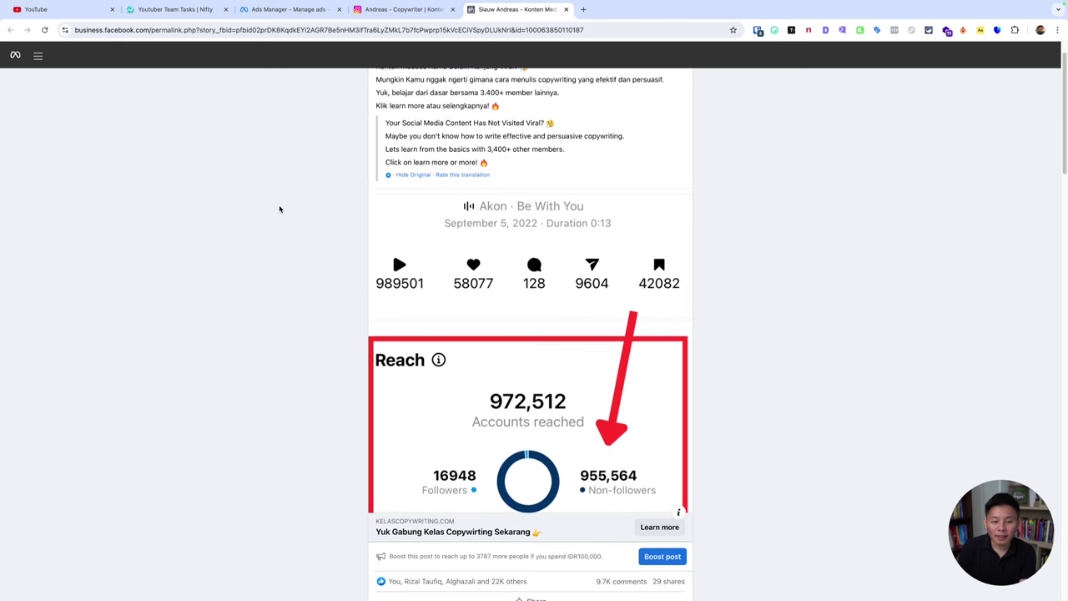
{"action": "scroll", "coordinate": [282, 210], "scroll_direction": "up", "scroll_amount": 1}
{"action": "left_click", "coordinate": [287, 9]}
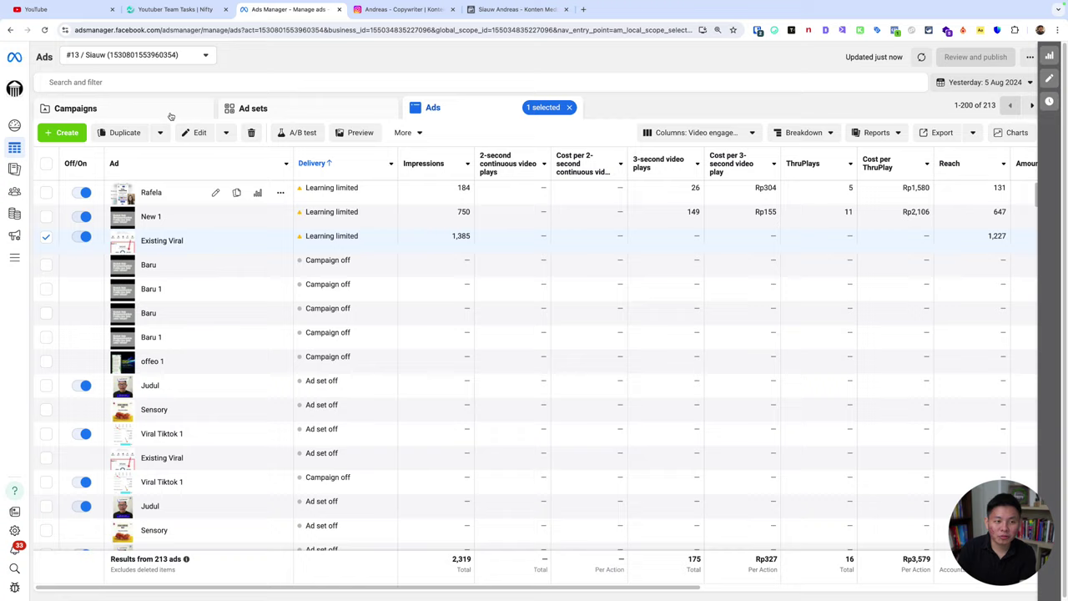
- Create a new Traffic-objective campaign using the manual traffic campaign setup
{"action": "left_click", "coordinate": [171, 115]}
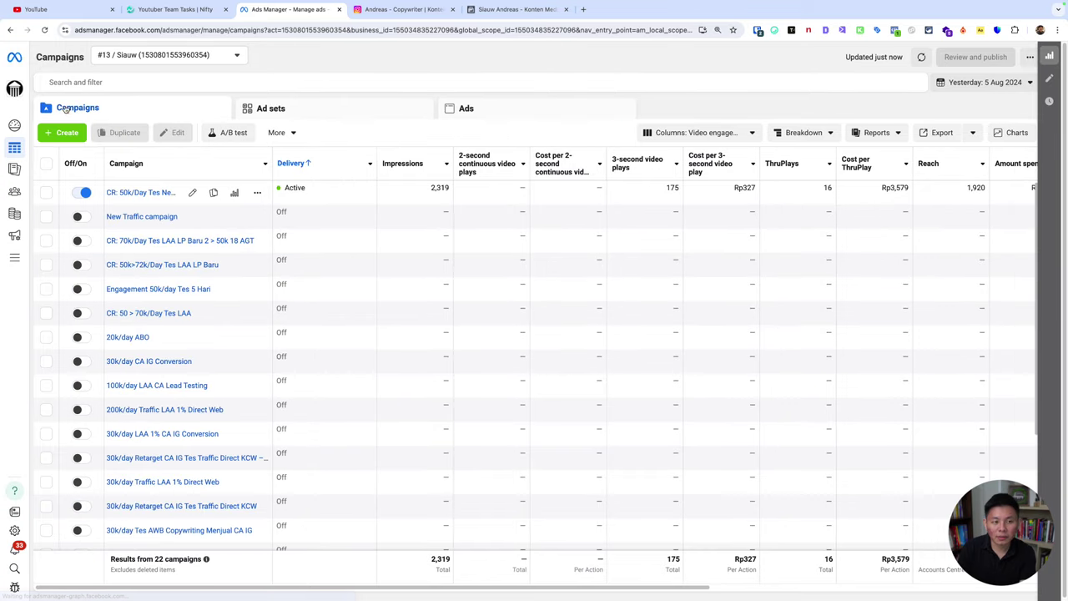
{"action": "left_click", "coordinate": [62, 132]}
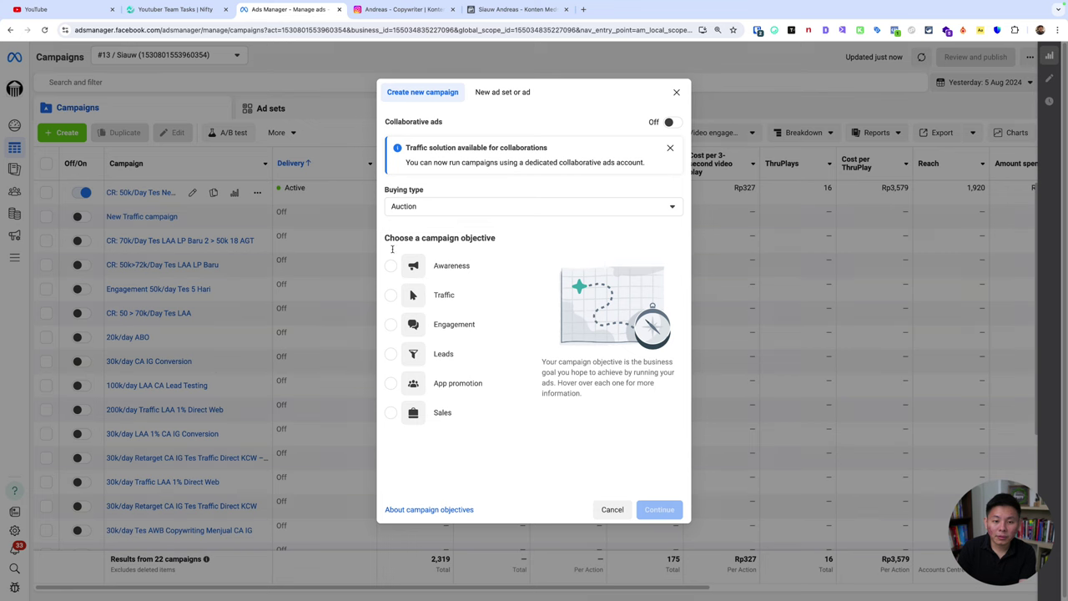
{"action": "left_click", "coordinate": [417, 296]}
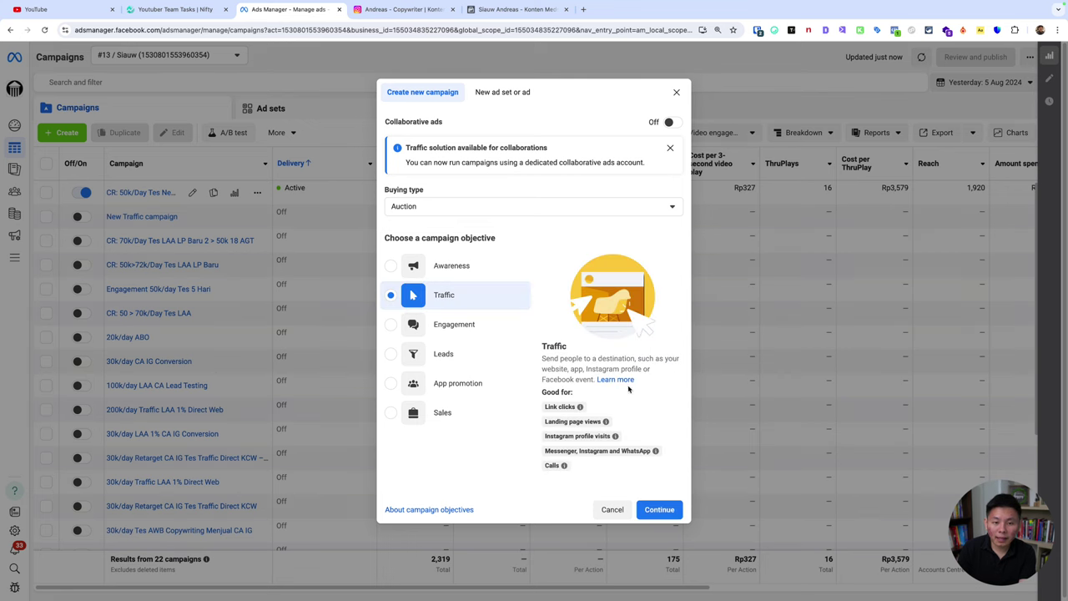
{"action": "left_click", "coordinate": [649, 507]}
{"action": "left_click", "coordinate": [493, 326]}
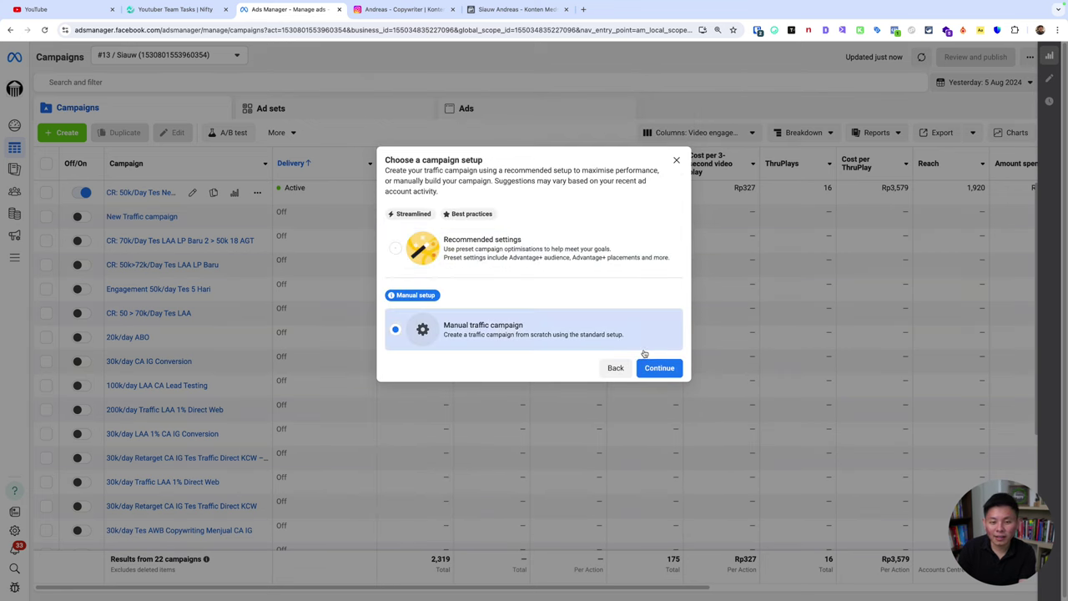
{"action": "left_click", "coordinate": [656, 371]}
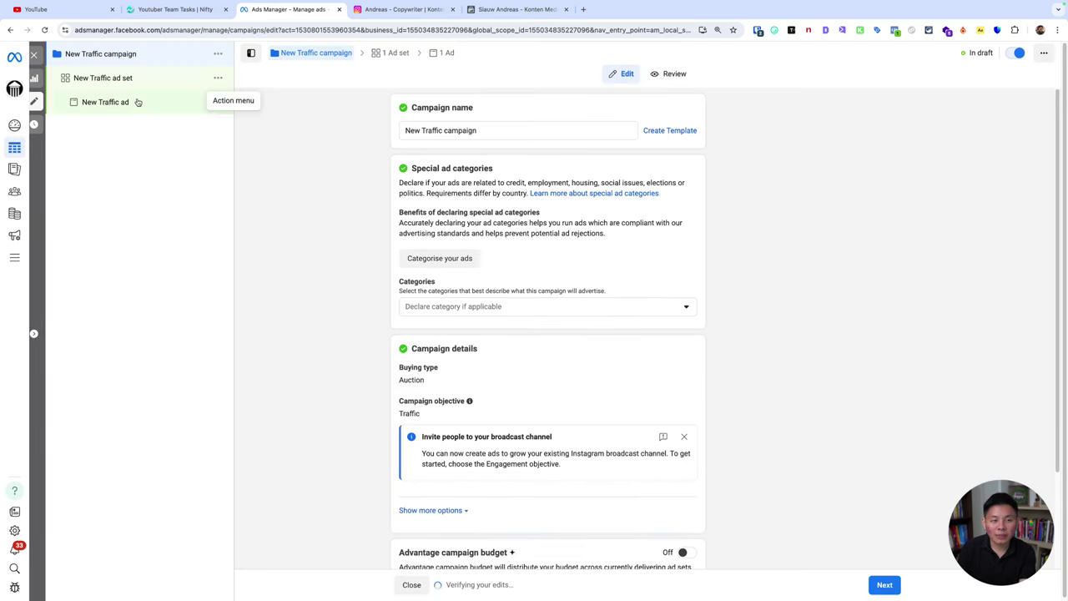
{"action": "left_click", "coordinate": [138, 102]}
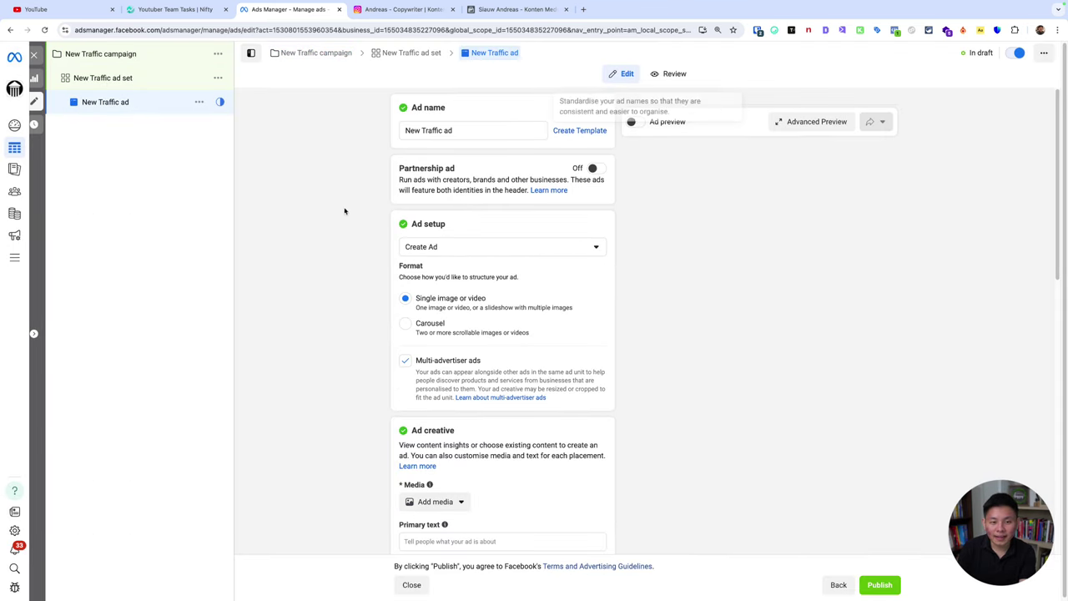
{"action": "left_click", "coordinate": [467, 248]}
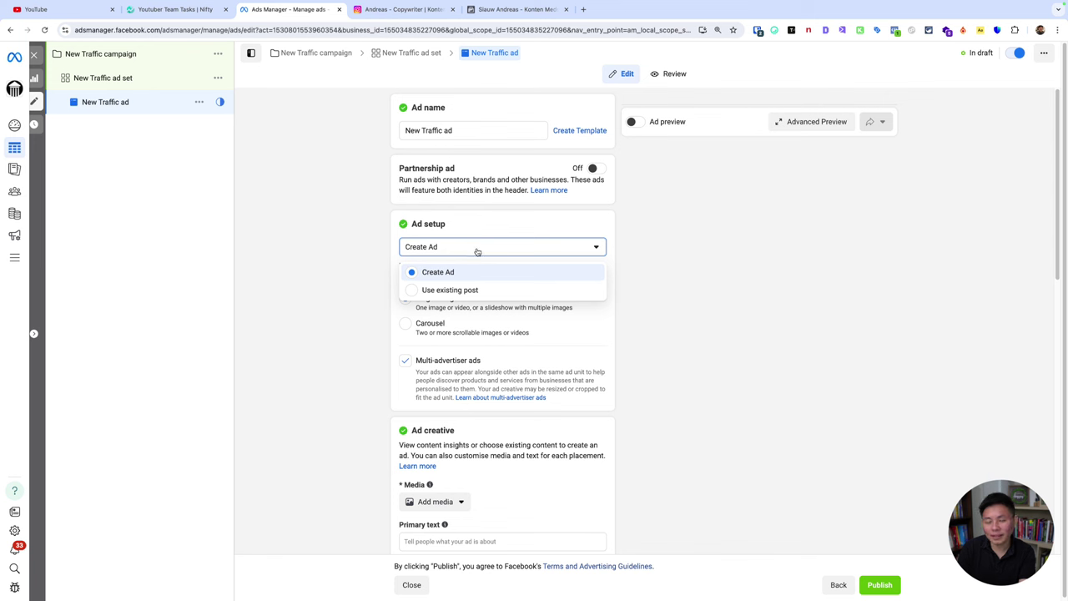
{"action": "left_click", "coordinate": [477, 250]}
{"action": "left_click", "coordinate": [475, 248]}
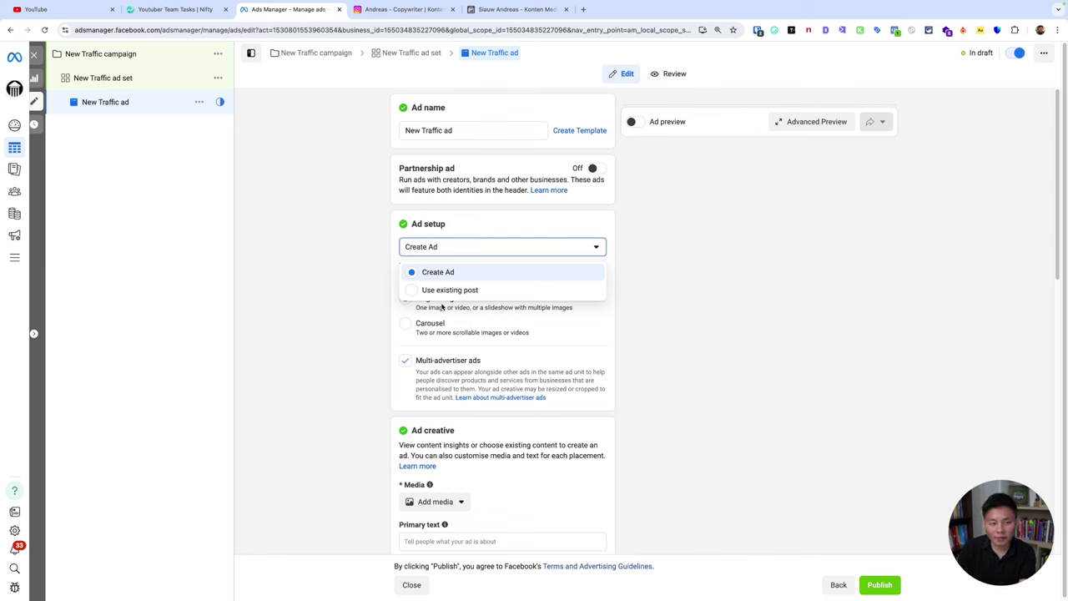
{"action": "left_click", "coordinate": [455, 290]}
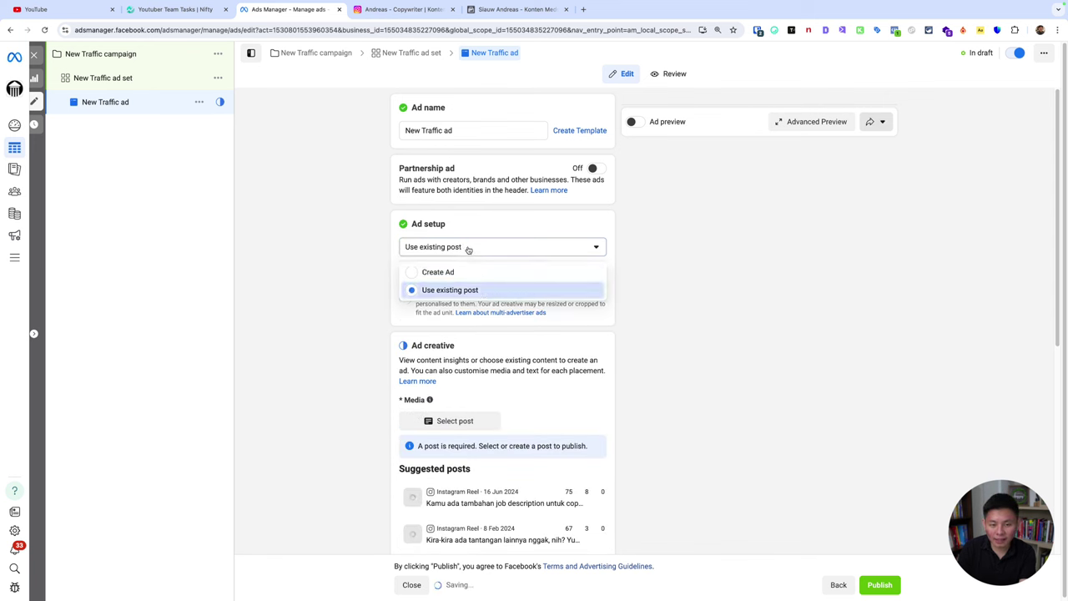
{"action": "left_click", "coordinate": [468, 249]}
{"action": "left_click", "coordinate": [468, 248]}
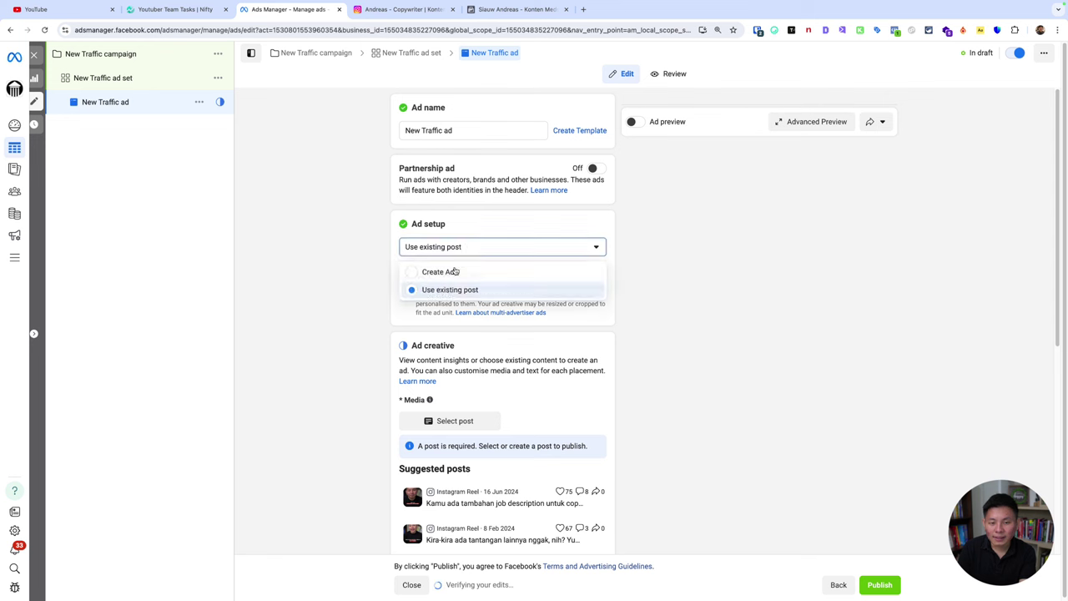
{"action": "left_click", "coordinate": [456, 271]}
{"action": "scroll", "coordinate": [338, 403], "scroll_direction": "down", "scroll_amount": 2}
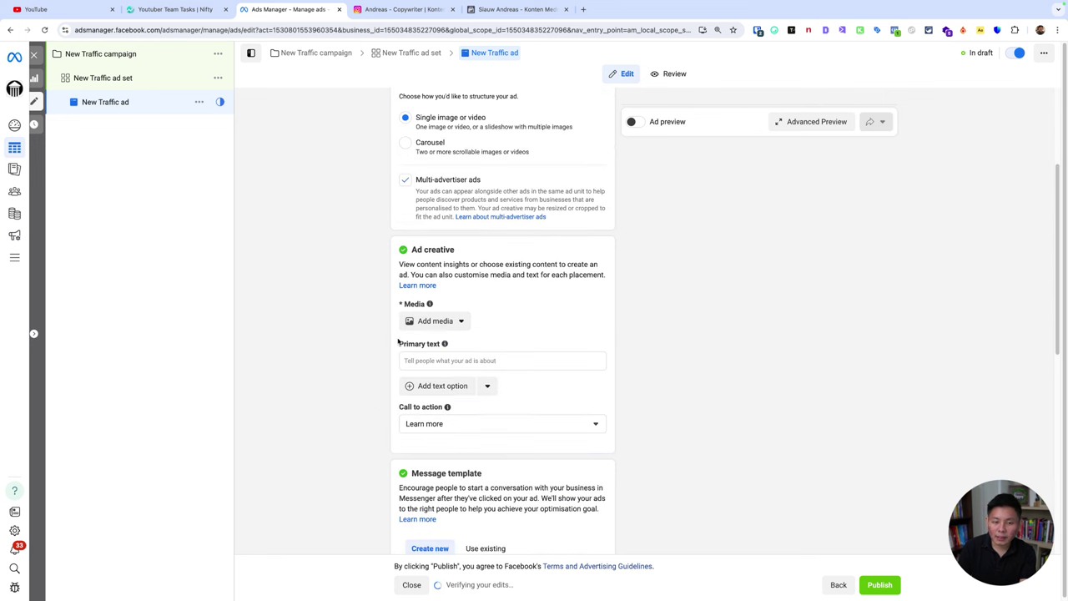
{"action": "left_click", "coordinate": [423, 324]}
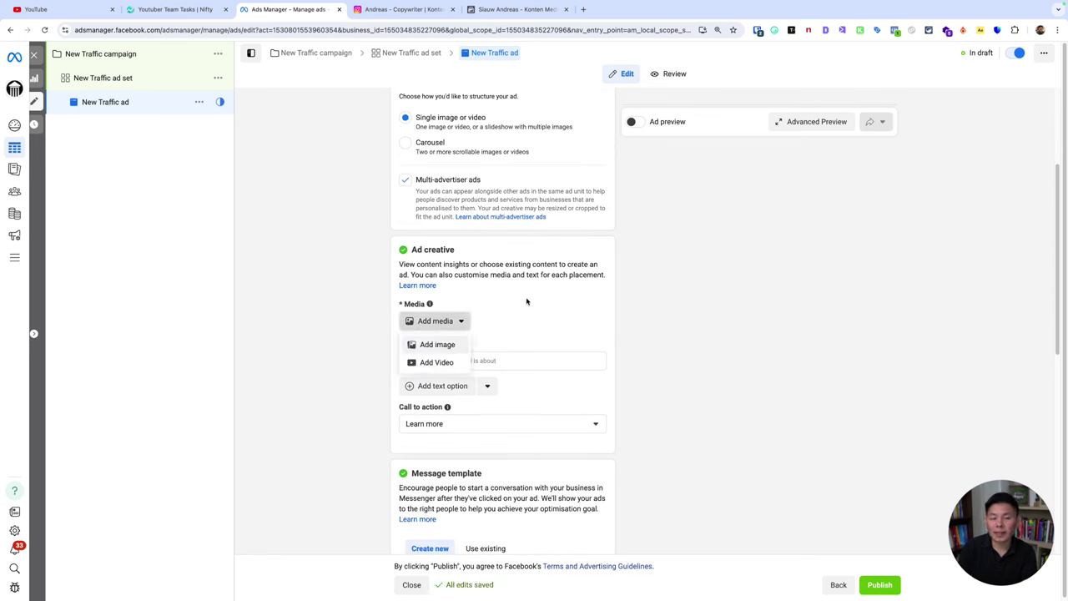
{"action": "left_click", "coordinate": [668, 311]}
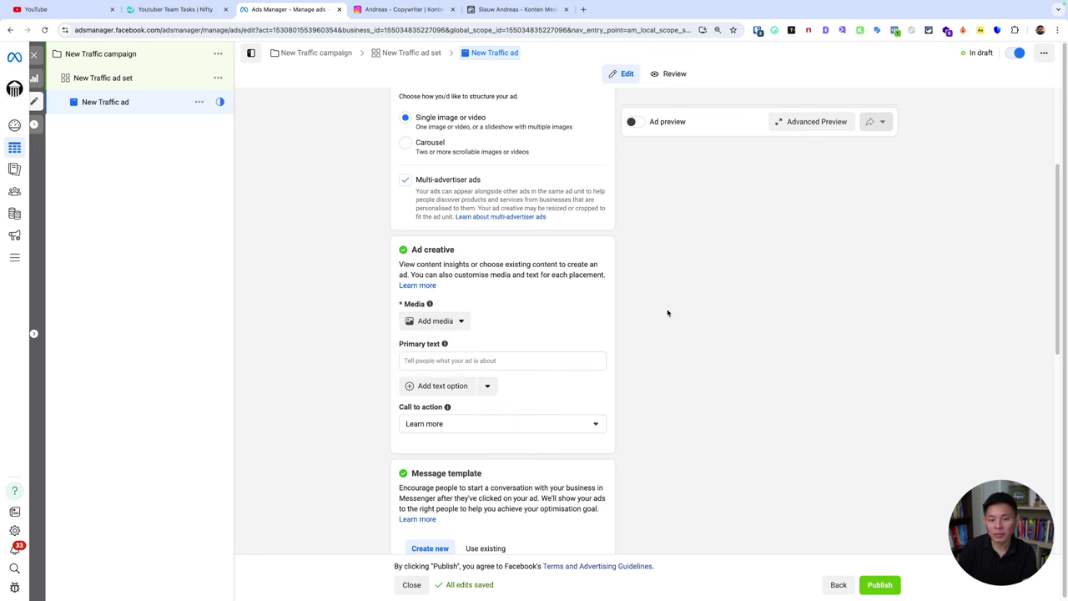
{"action": "scroll", "coordinate": [667, 313], "scroll_direction": "up", "scroll_amount": 2}
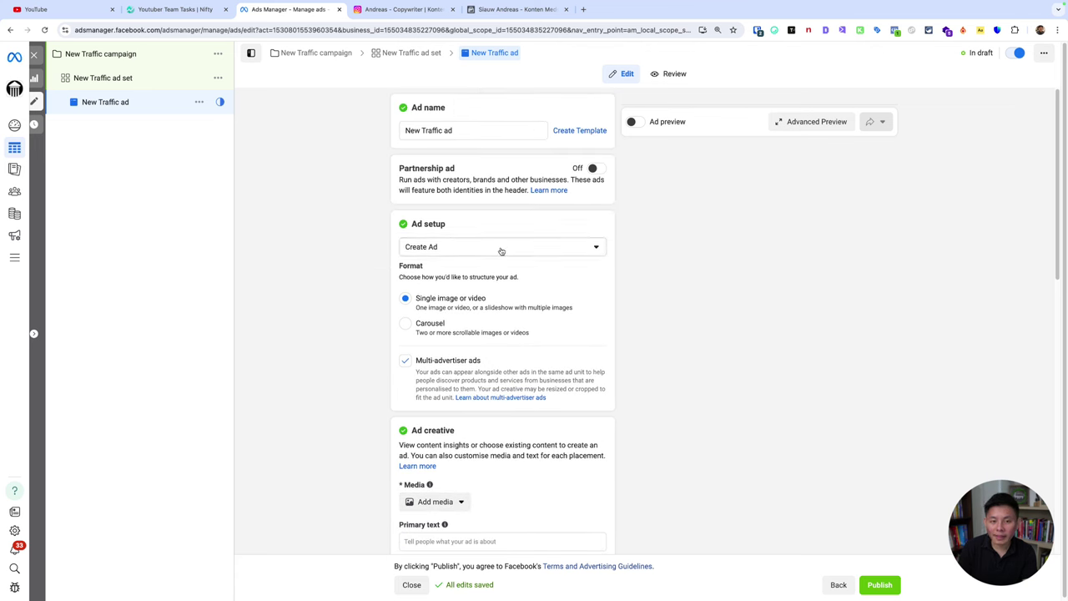
{"action": "scroll", "coordinate": [496, 333], "scroll_direction": "down", "scroll_amount": 2}
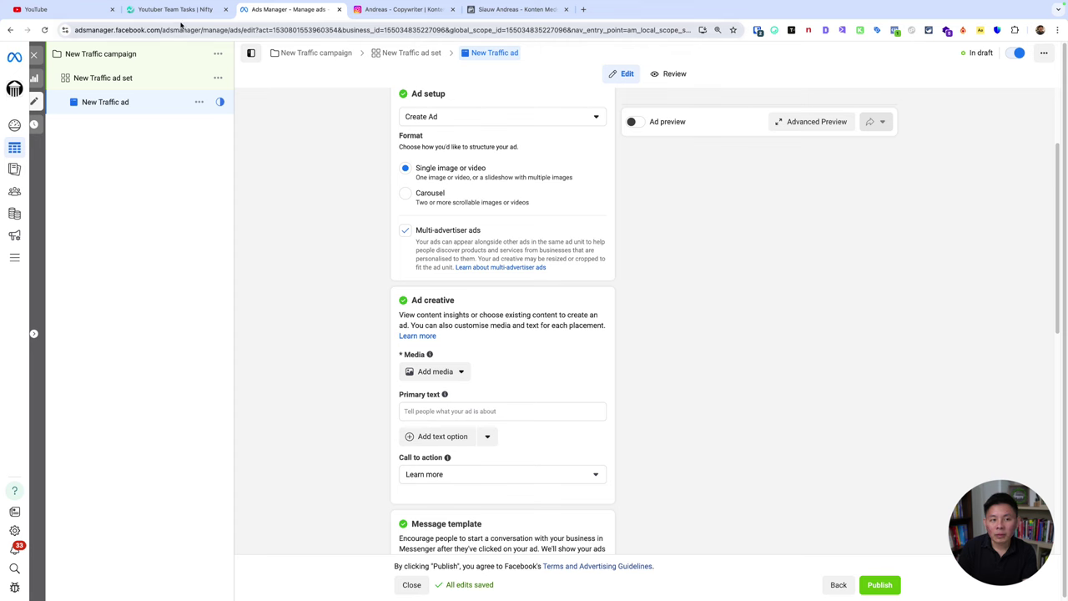
{"action": "left_click", "coordinate": [158, 55]}
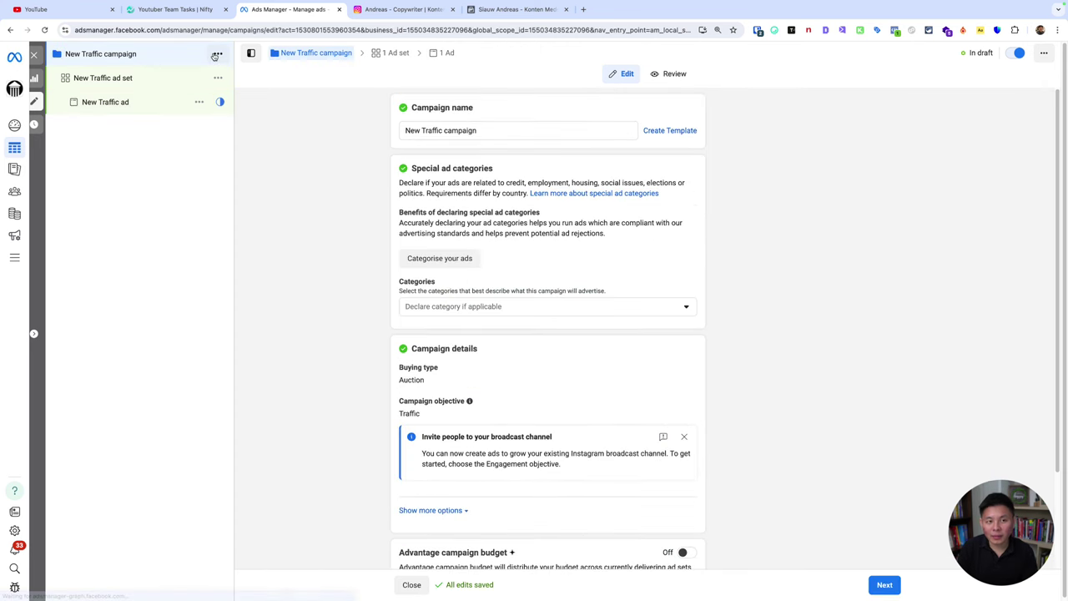
- Quick-duplicate the campaign, then delete the copied campaign
{"action": "left_click", "coordinate": [218, 54]}
{"action": "left_click", "coordinate": [250, 95]}
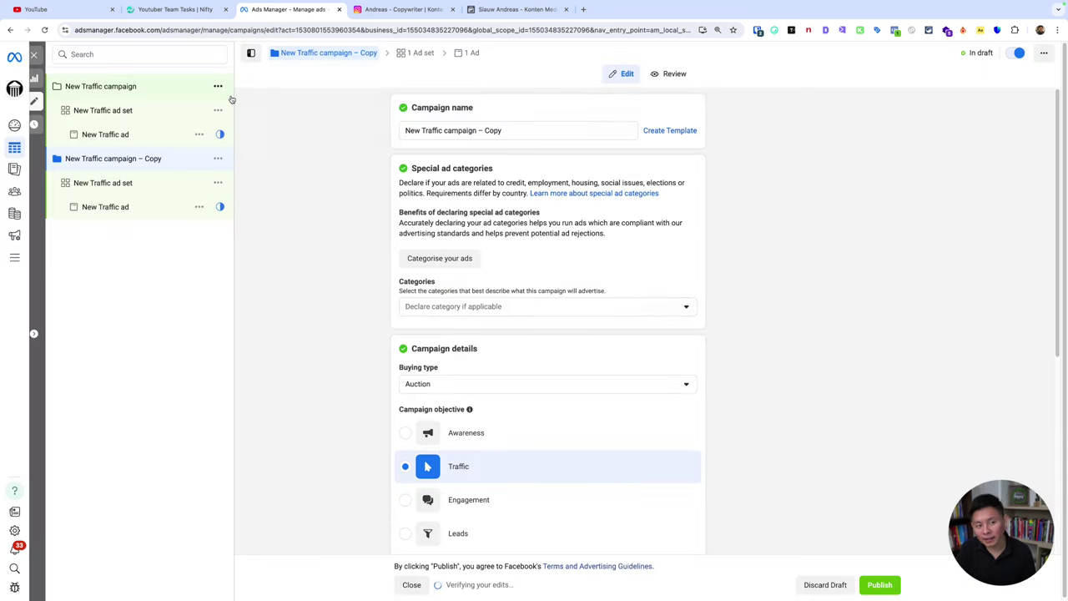
{"action": "left_click", "coordinate": [218, 159]}
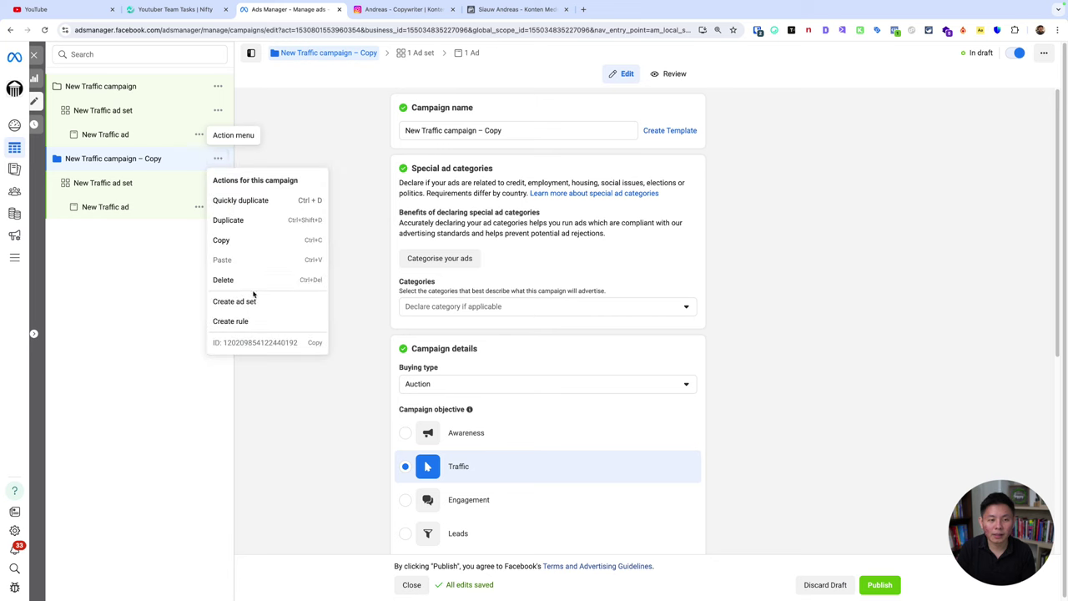
{"action": "left_click", "coordinate": [250, 285]}
{"action": "left_click", "coordinate": [620, 248]}
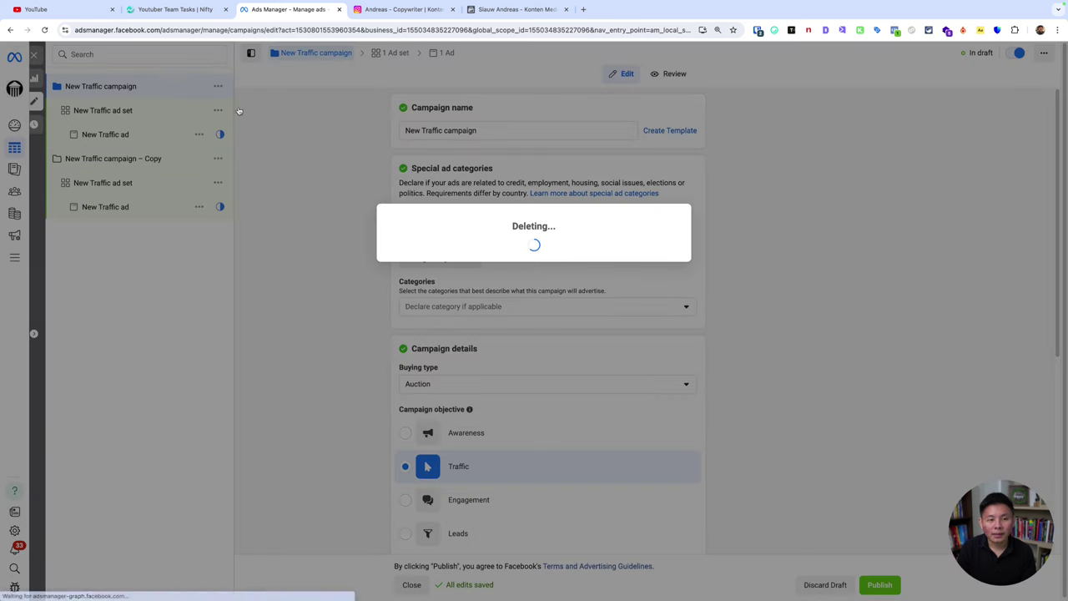
- Quickly duplicate the New Traffic ad set
{"action": "left_click", "coordinate": [134, 110]}
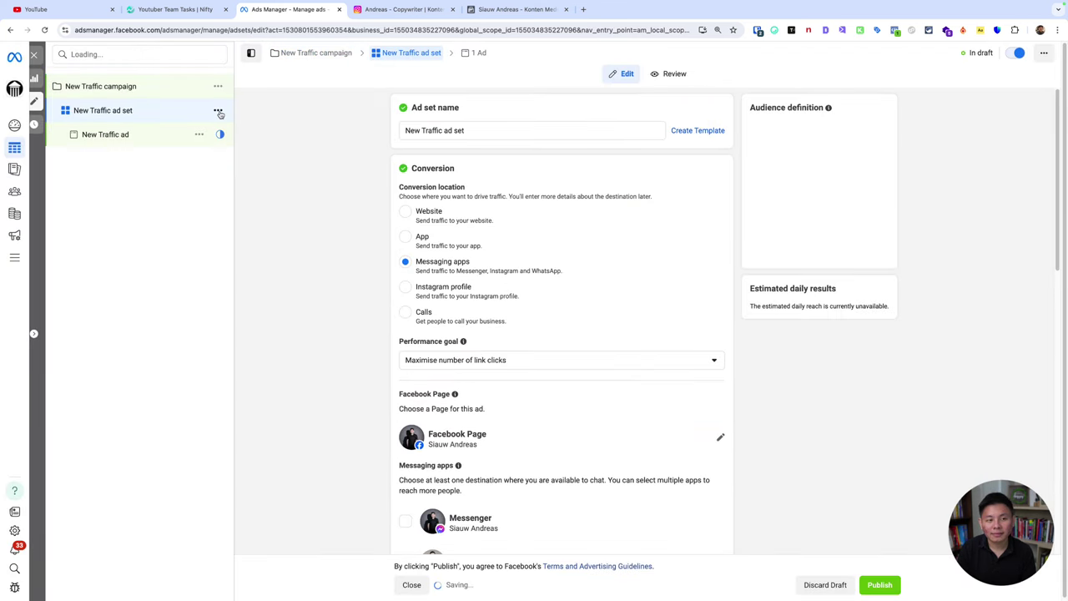
{"action": "left_click", "coordinate": [217, 78]}
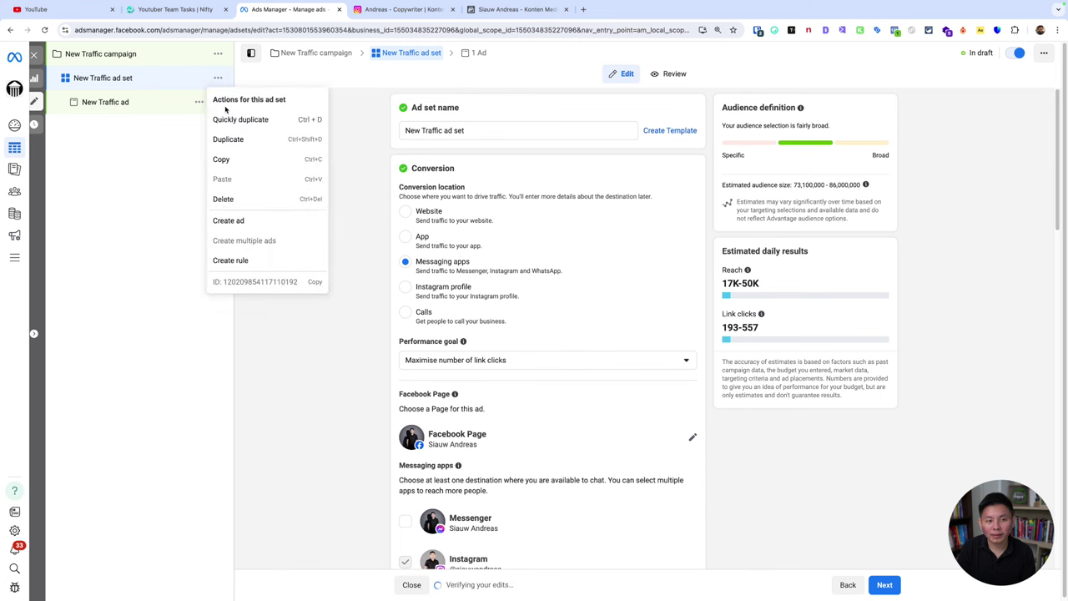
{"action": "left_click", "coordinate": [224, 119]}
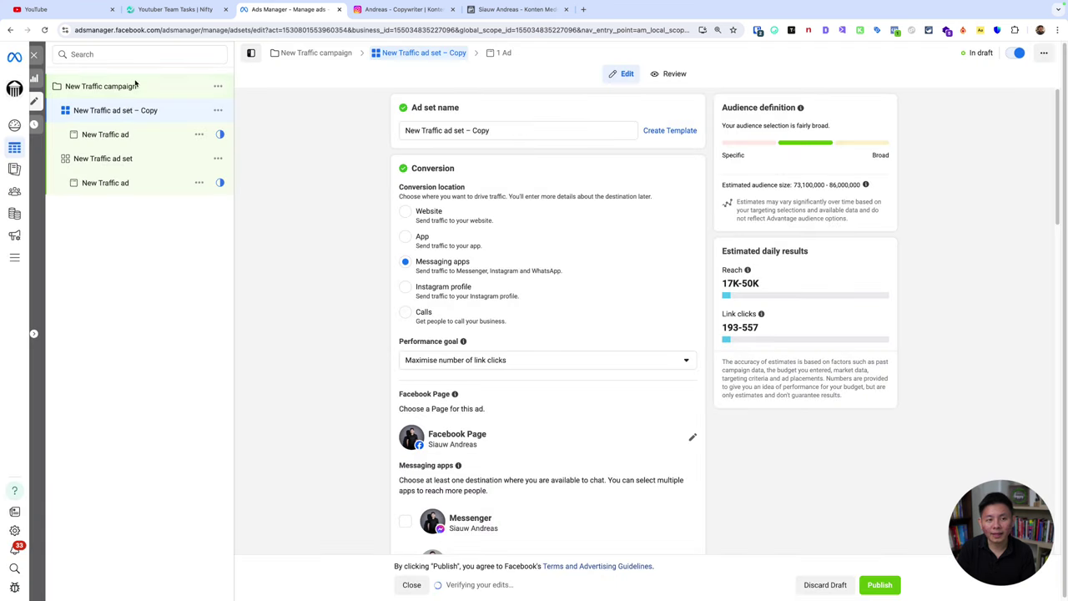
{"action": "left_click", "coordinate": [470, 133]}
- Rename the copied ad set to 'IDN 21-35' and send its traffic to a website
{"action": "key", "text": "super+a"}
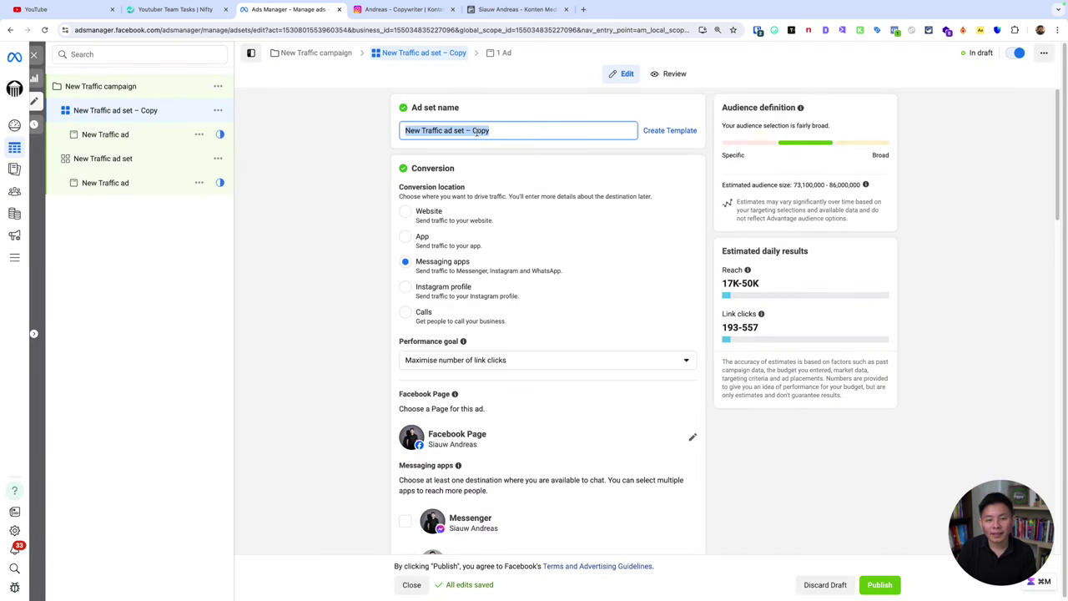
{"action": "left_click", "coordinate": [477, 219]}
{"action": "left_click", "coordinate": [493, 131]}
{"action": "key", "text": "super+a"}
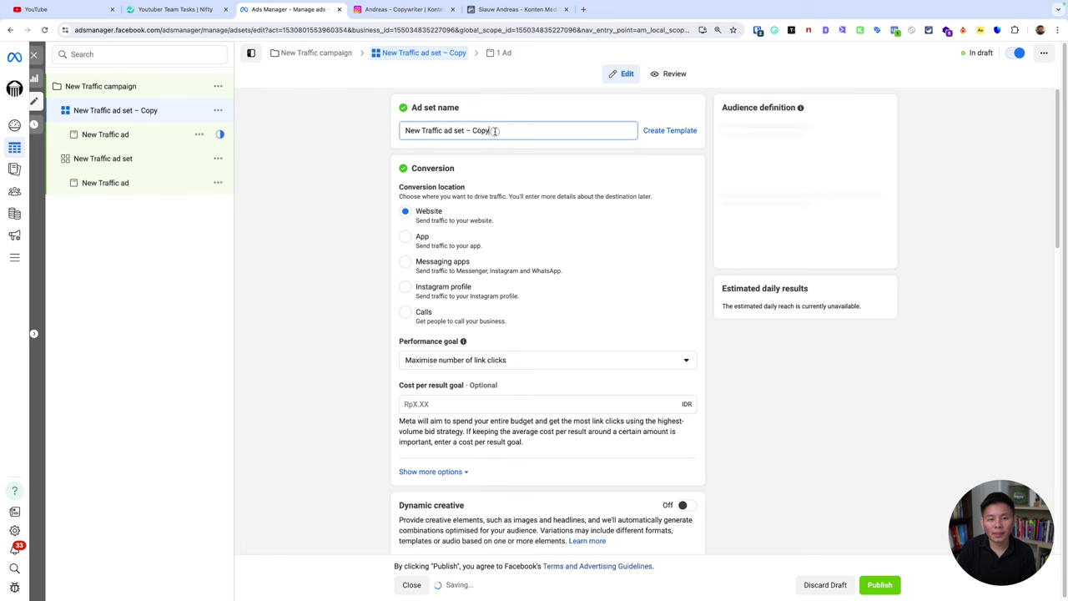
{"action": "type", "text": "IDn"}
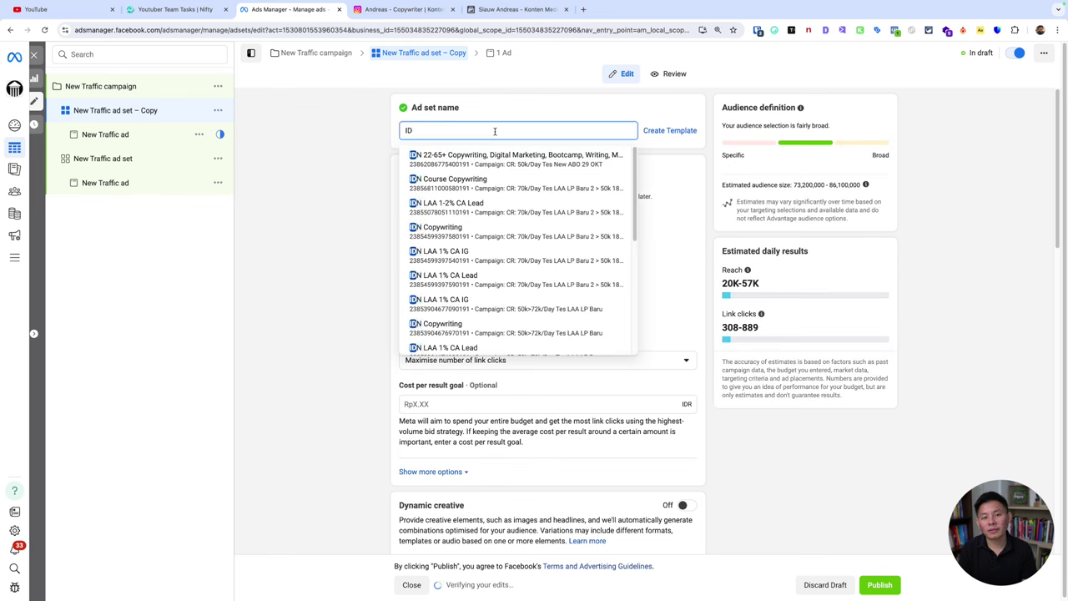
{"action": "type", "text": "21="}
{"action": "type", "text": "35"}
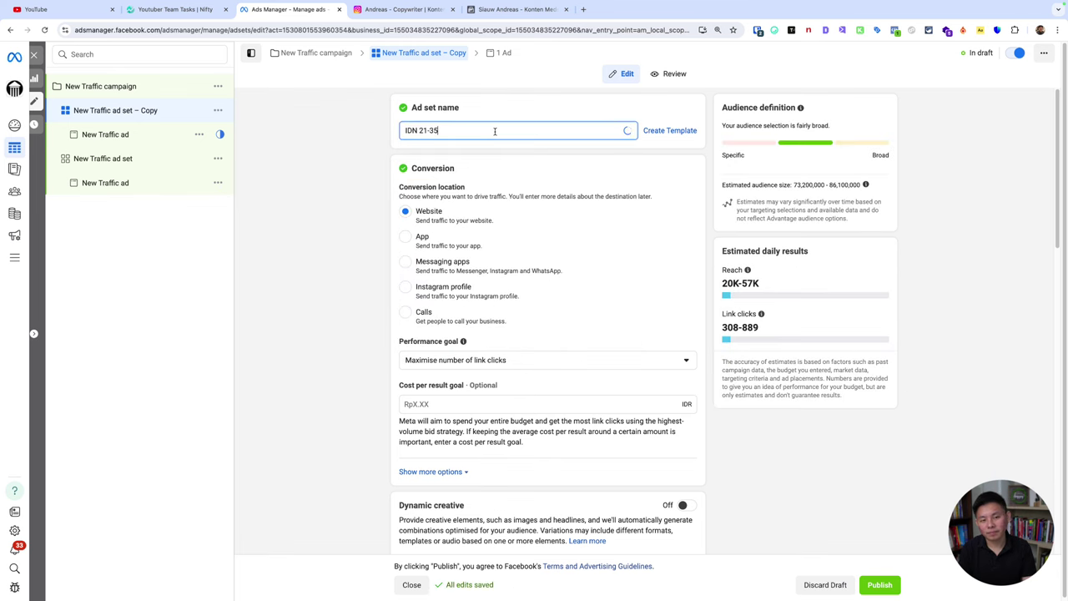
{"action": "left_click", "coordinate": [365, 315]}
- Set the ad set's audience age range to 21–35
{"action": "scroll", "coordinate": [372, 319], "scroll_direction": "down", "scroll_amount": 5}
{"action": "scroll", "coordinate": [372, 320], "scroll_direction": "down", "scroll_amount": 10}
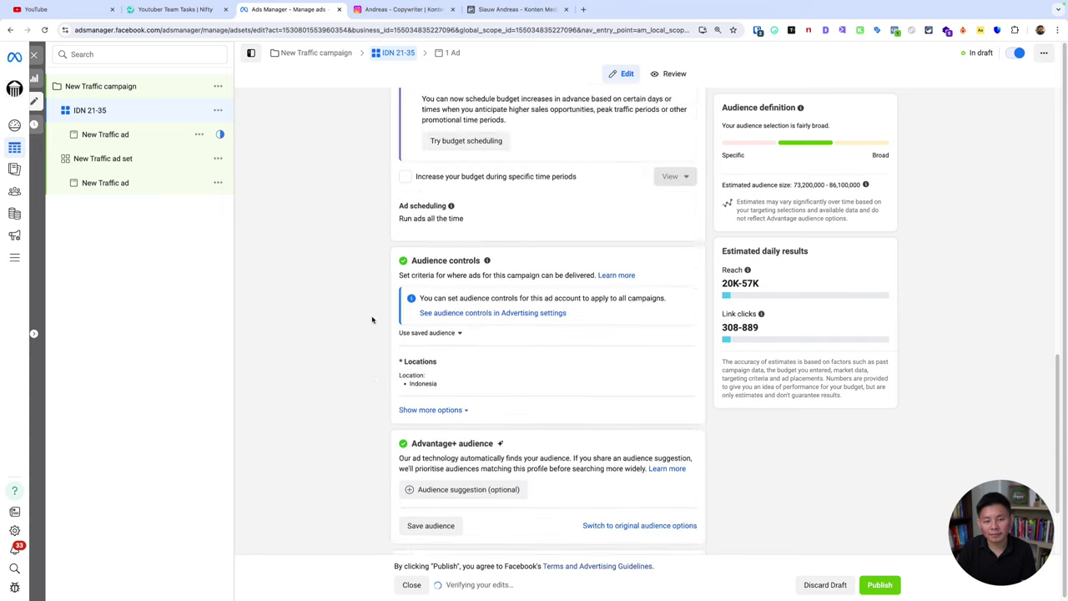
{"action": "left_click", "coordinate": [455, 373]}
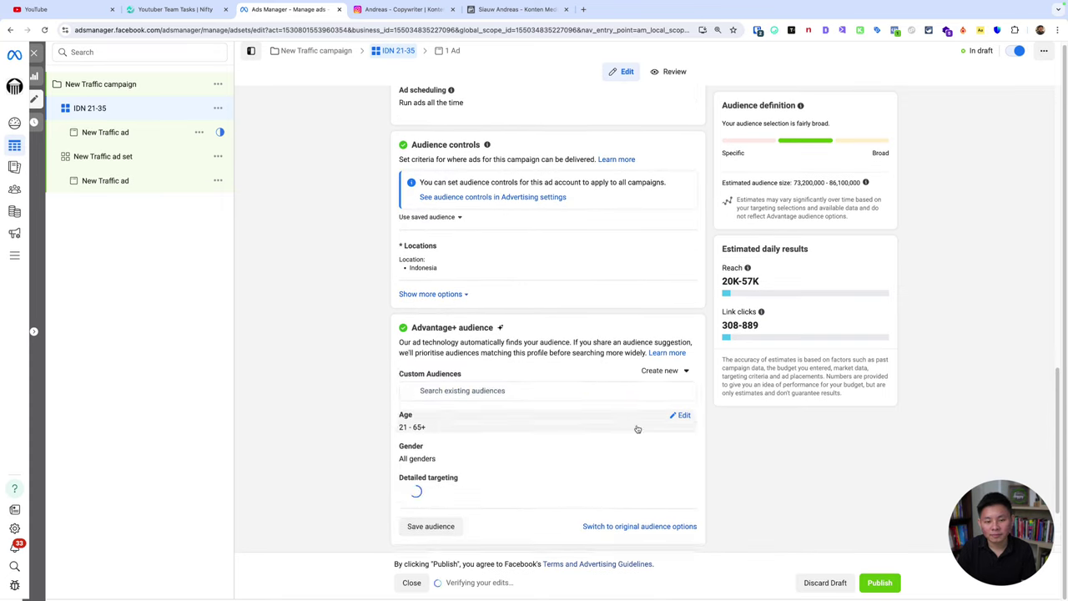
{"action": "scroll", "coordinate": [638, 427], "scroll_direction": "down", "scroll_amount": 3}
{"action": "left_click", "coordinate": [682, 299]}
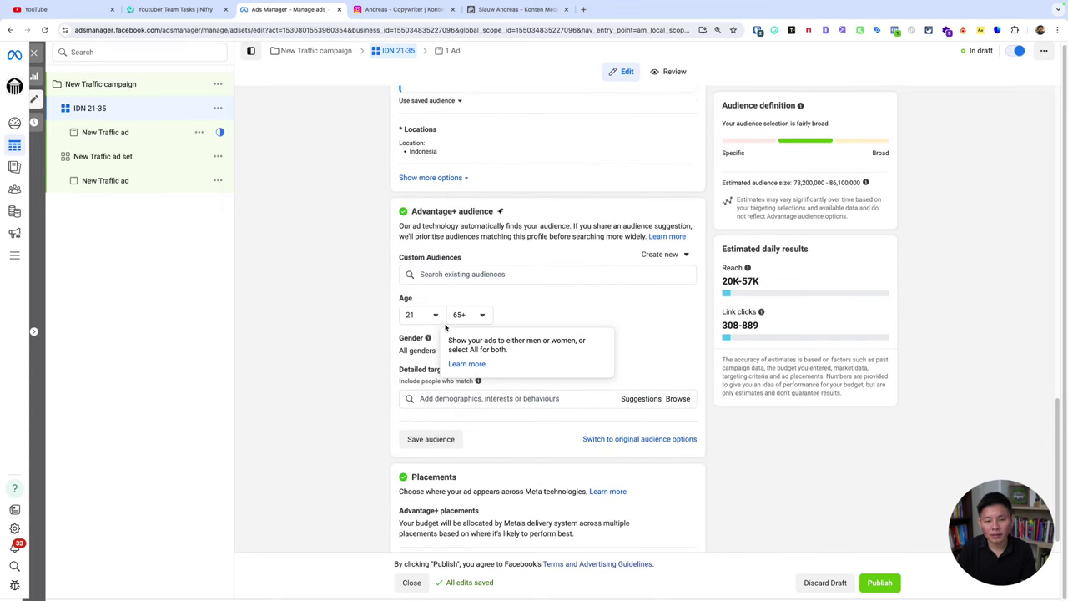
{"action": "left_click", "coordinate": [459, 315]}
{"action": "left_click", "coordinate": [471, 315]}
{"action": "left_click", "coordinate": [479, 315]}
{"action": "scroll", "coordinate": [494, 391], "scroll_direction": "up", "scroll_amount": 10}
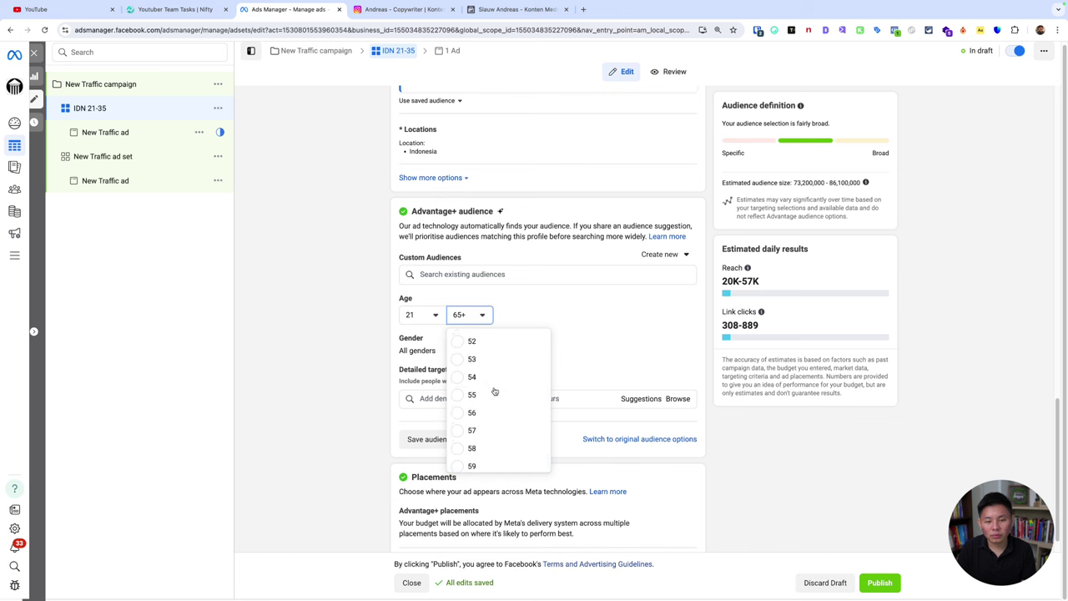
{"action": "scroll", "coordinate": [482, 417], "scroll_direction": "down", "scroll_amount": 3}
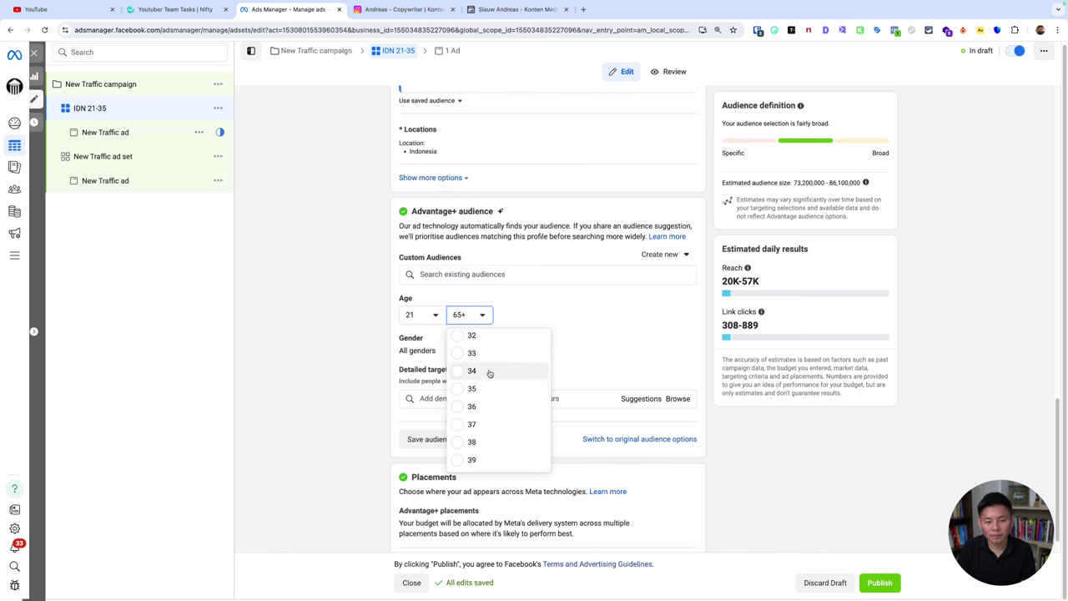
{"action": "left_click", "coordinate": [484, 390]}
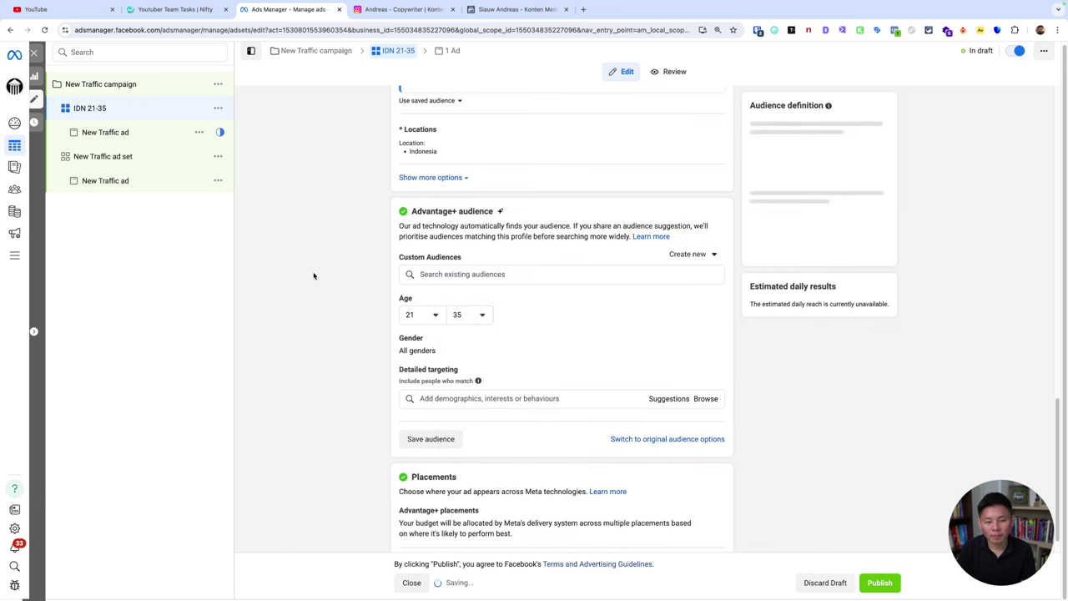
- Send the second ad set's traffic to a website and rename it 'IDn 36-50'
{"action": "left_click", "coordinate": [138, 156]}
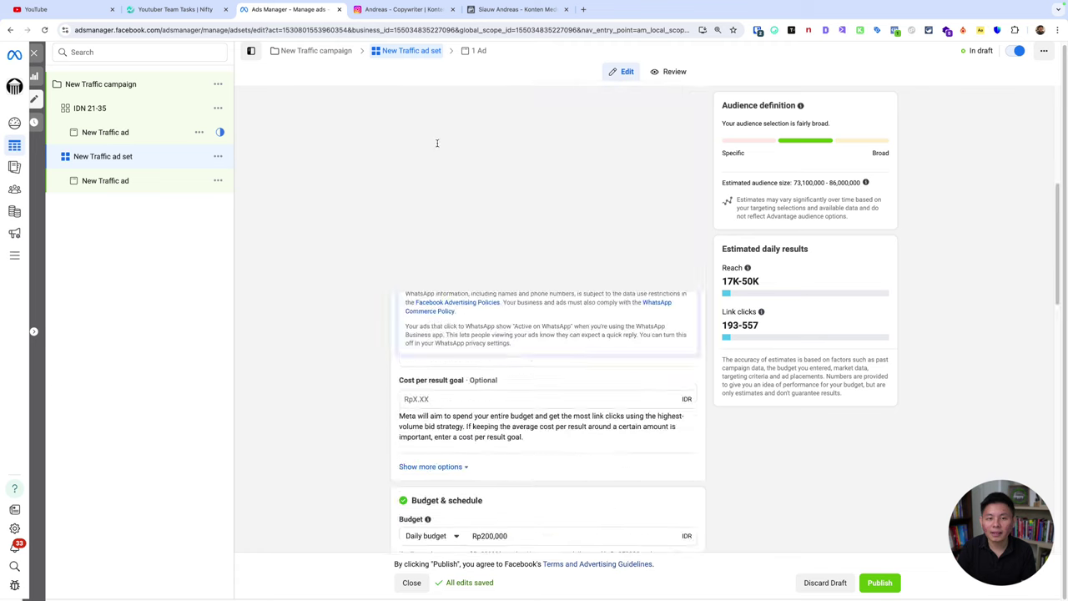
{"action": "left_click", "coordinate": [460, 221]}
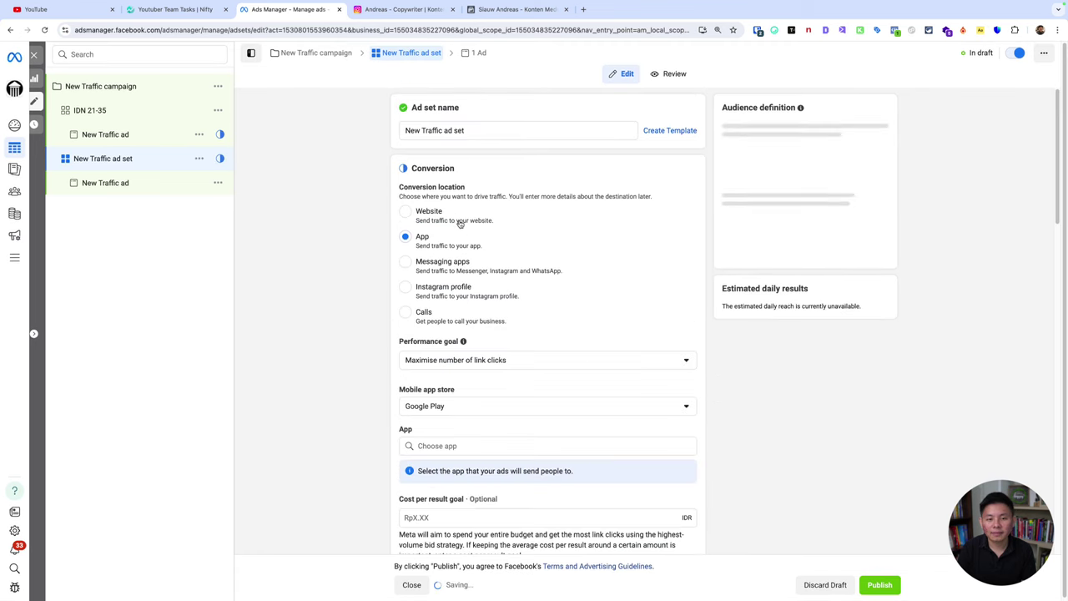
{"action": "left_click", "coordinate": [484, 131]}
{"action": "key", "text": "ctrl+a"}
{"action": "type", "text": "IDn 21"}
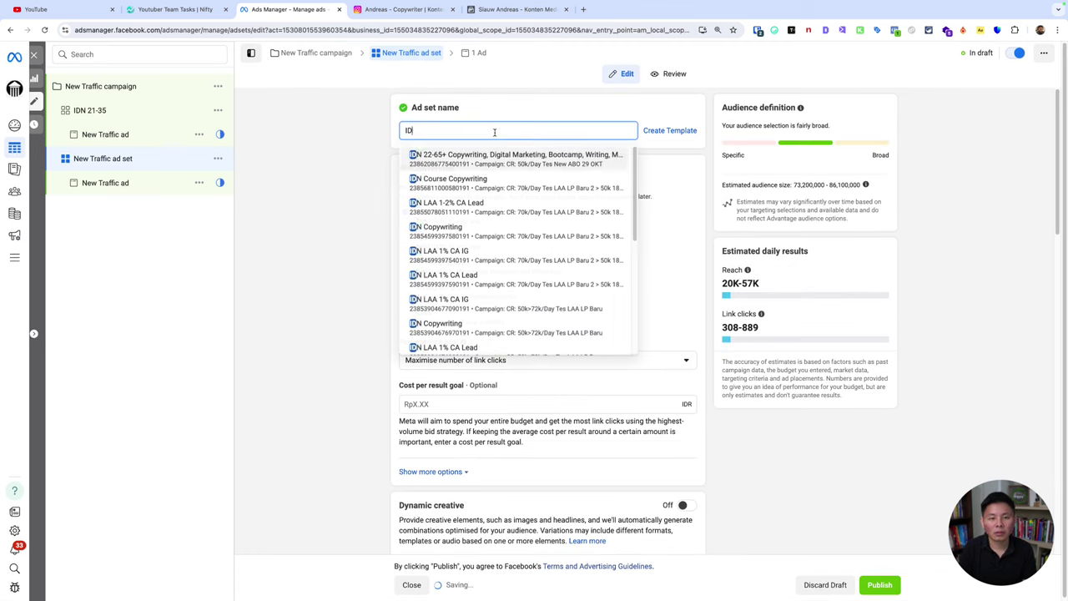
{"action": "key", "text": "BackSpace"}
{"action": "key", "text": "BackSpace"}
{"action": "type", "text": "3"}
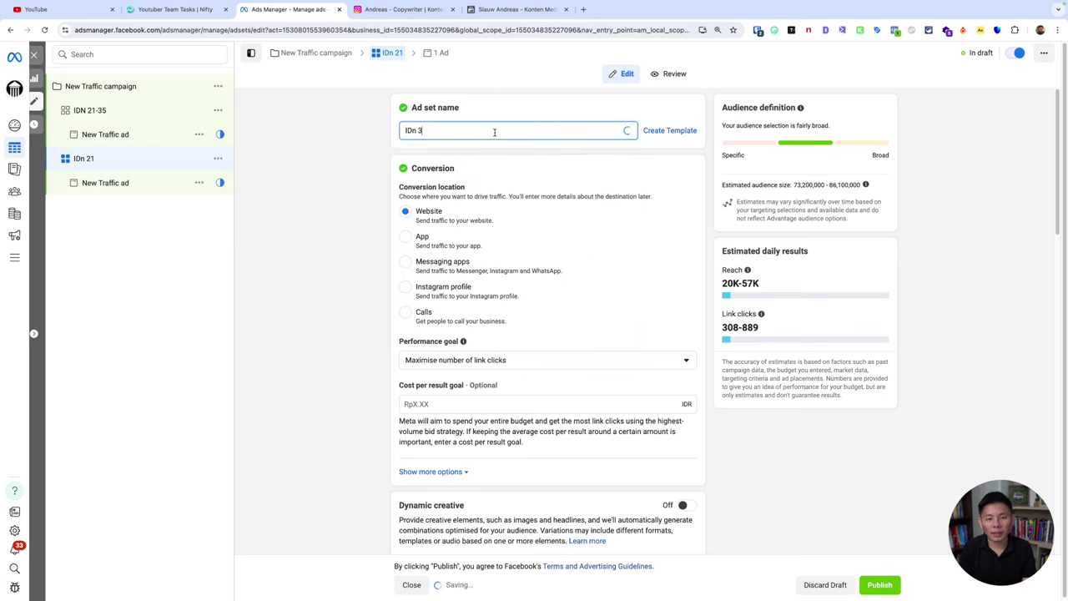
{"action": "type", "text": "6-50"}
{"action": "left_click", "coordinate": [329, 425]}
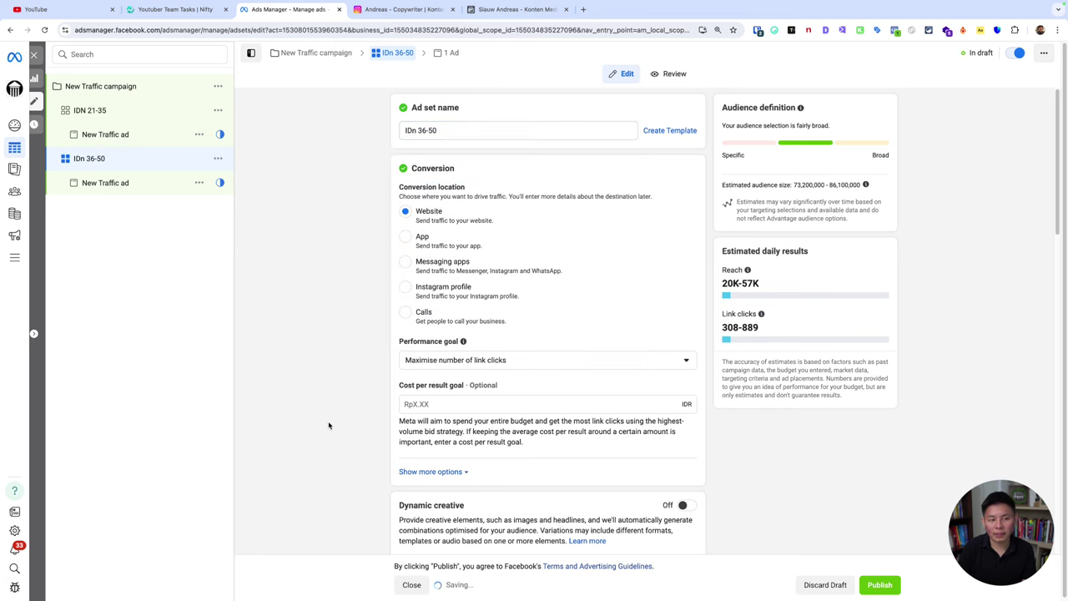
- Set the IDn 36-50 ad set's audience age range to 36–50
{"action": "scroll", "coordinate": [369, 417], "scroll_direction": "down", "scroll_amount": 10}
{"action": "scroll", "coordinate": [371, 413], "scroll_direction": "down", "scroll_amount": 2}
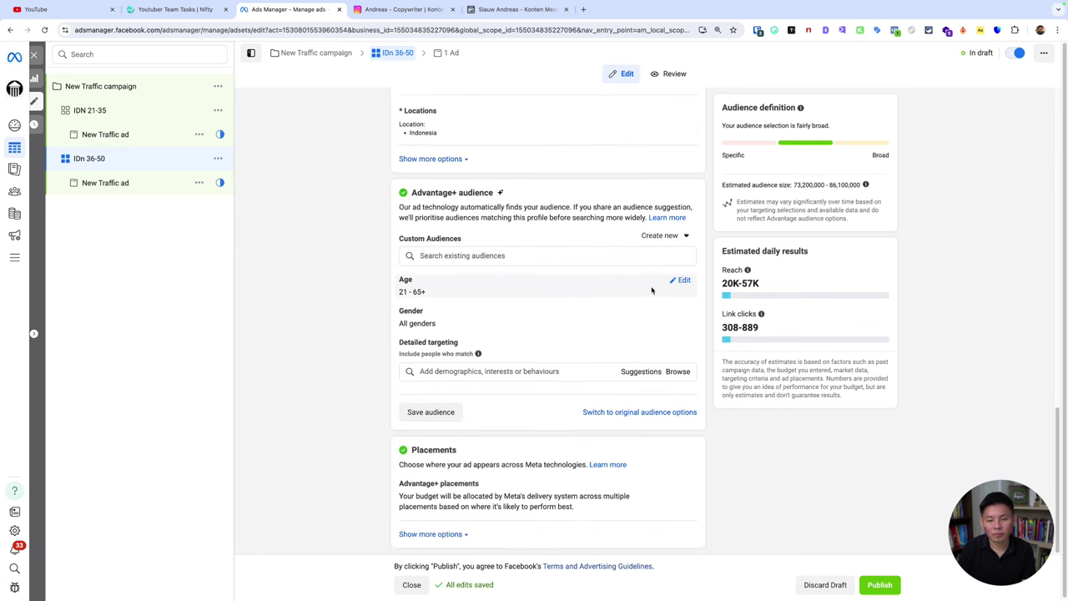
{"action": "left_click", "coordinate": [677, 280]}
{"action": "left_click", "coordinate": [428, 296]}
{"action": "scroll", "coordinate": [440, 343], "scroll_direction": "down", "scroll_amount": 3}
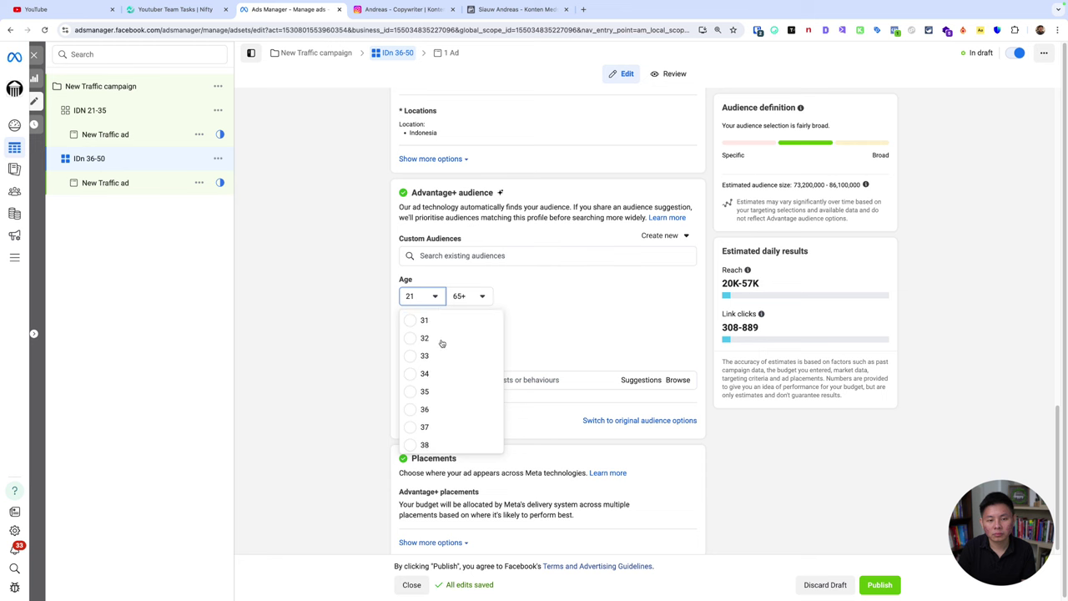
{"action": "left_click", "coordinate": [424, 409]}
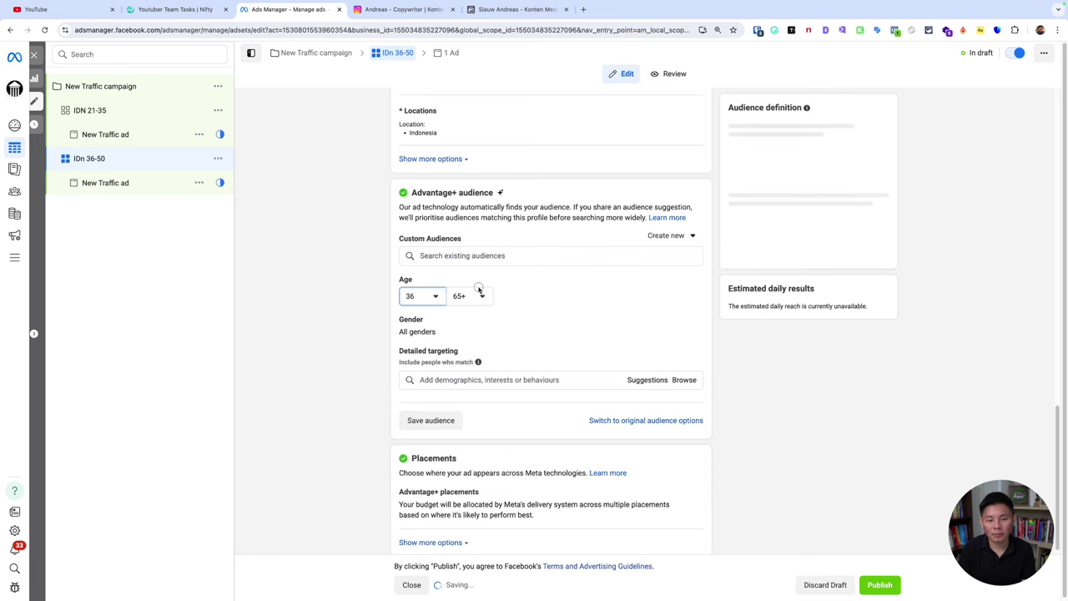
{"action": "left_click", "coordinate": [469, 295]}
{"action": "scroll", "coordinate": [488, 368], "scroll_direction": "up", "scroll_amount": 3}
{"action": "scroll", "coordinate": [489, 365], "scroll_direction": "up", "scroll_amount": 2}
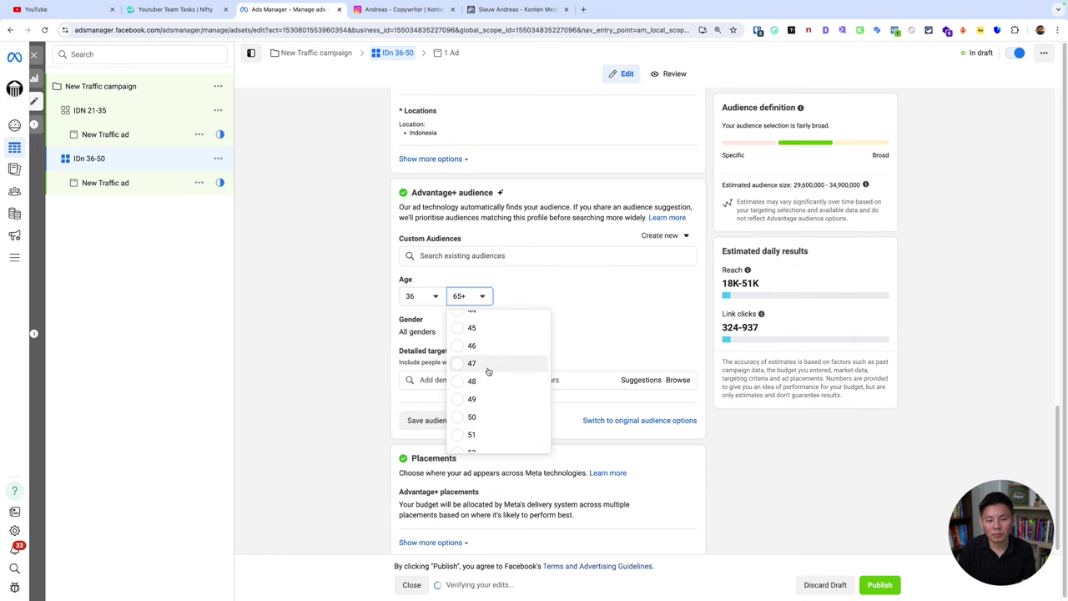
{"action": "left_click", "coordinate": [493, 346]}
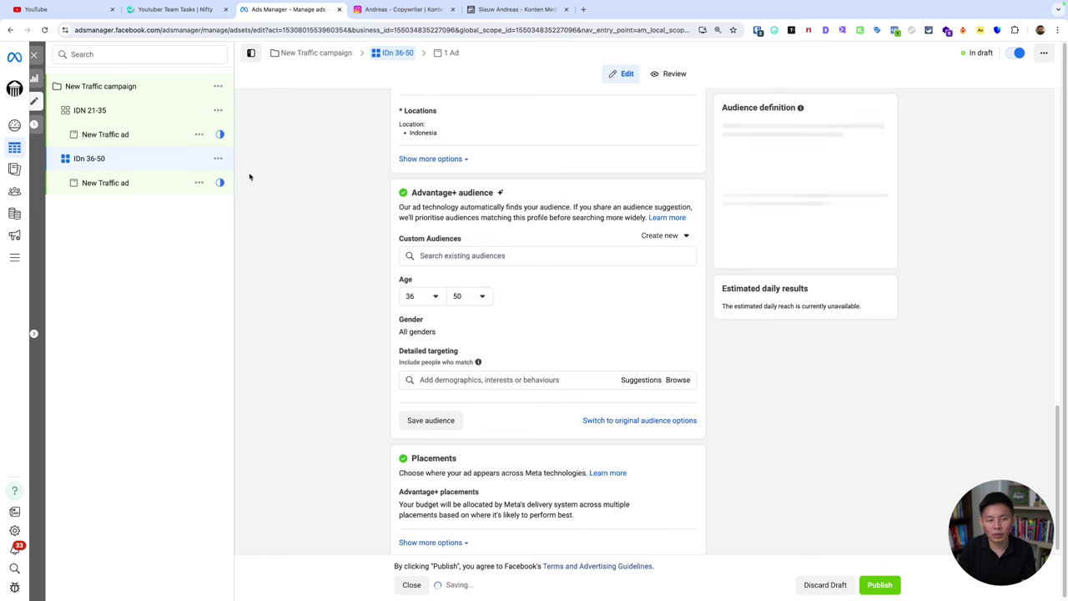
{"action": "left_click", "coordinate": [135, 130]}
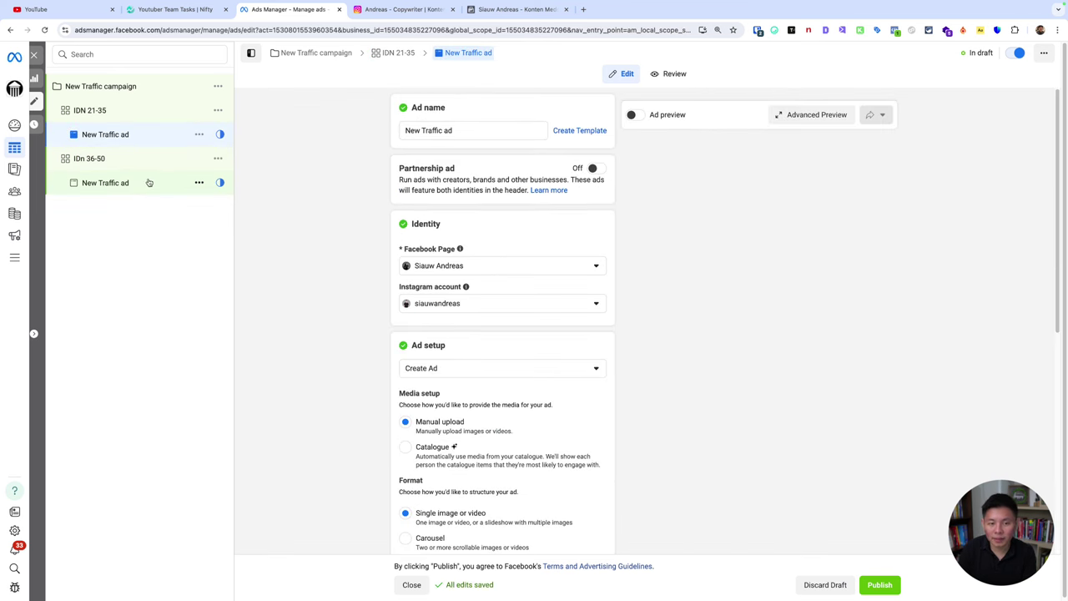
- Open the New Traffic ad under IDn 36-50 and view the Instagram post's reel insights
{"action": "left_click", "coordinate": [149, 182]}
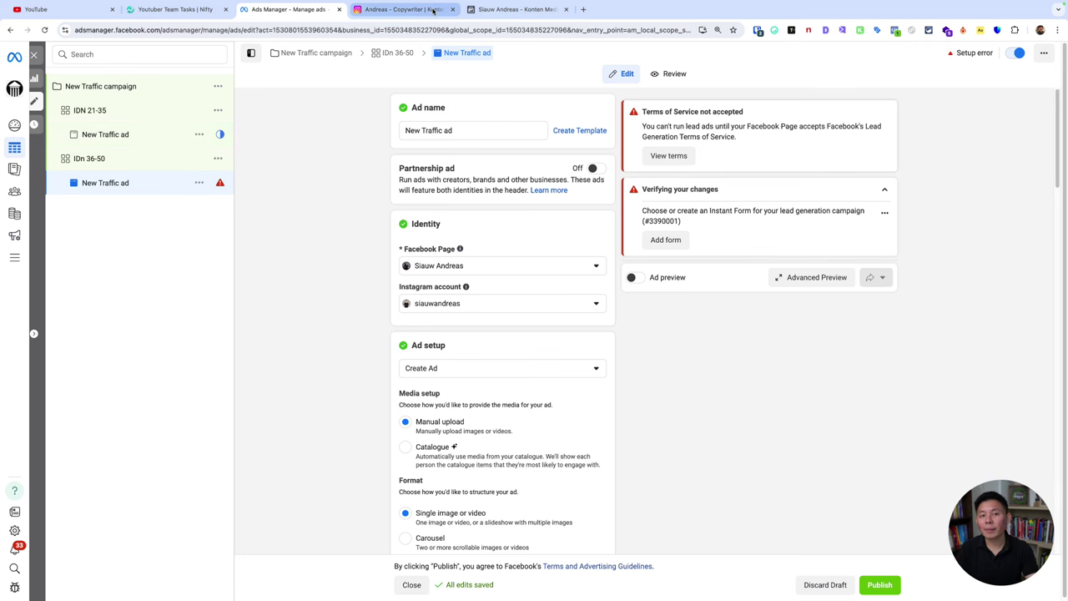
{"action": "left_click", "coordinate": [433, 10]}
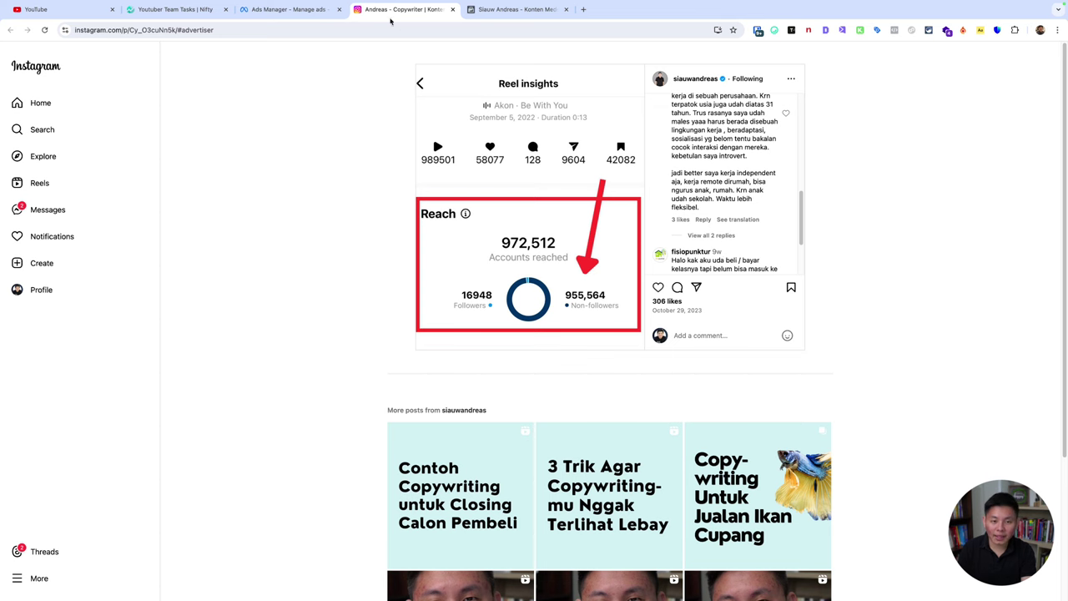
{"action": "left_click", "coordinate": [529, 13]}
{"action": "scroll", "coordinate": [512, 559], "scroll_direction": "down", "scroll_amount": 4}
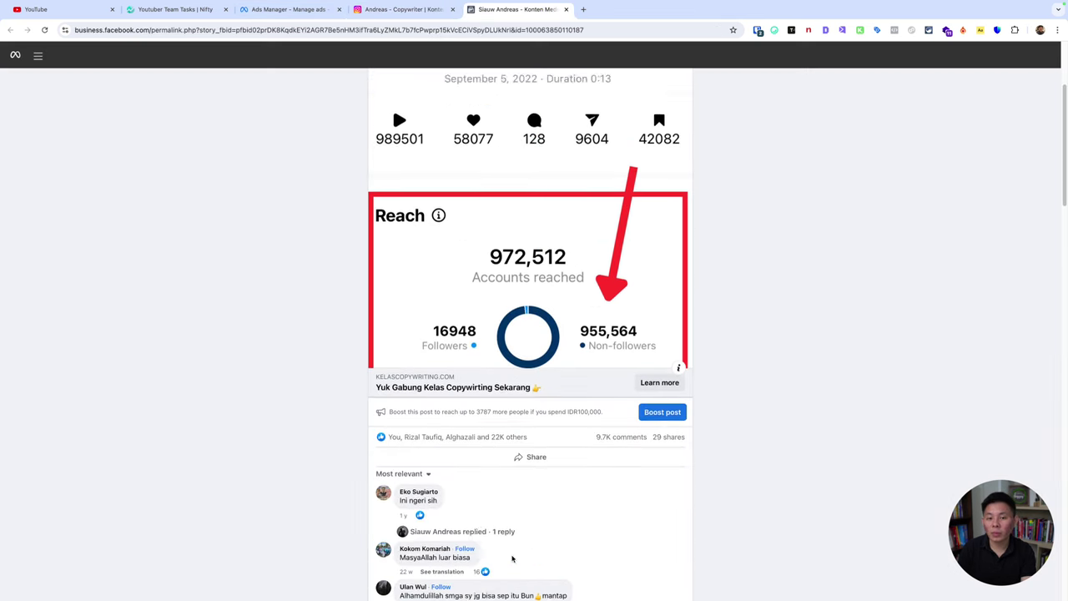
{"action": "scroll", "coordinate": [512, 558], "scroll_direction": "down", "scroll_amount": 2}
{"action": "scroll", "coordinate": [512, 558], "scroll_direction": "up", "scroll_amount": 3}
{"action": "left_click", "coordinate": [292, 9]}
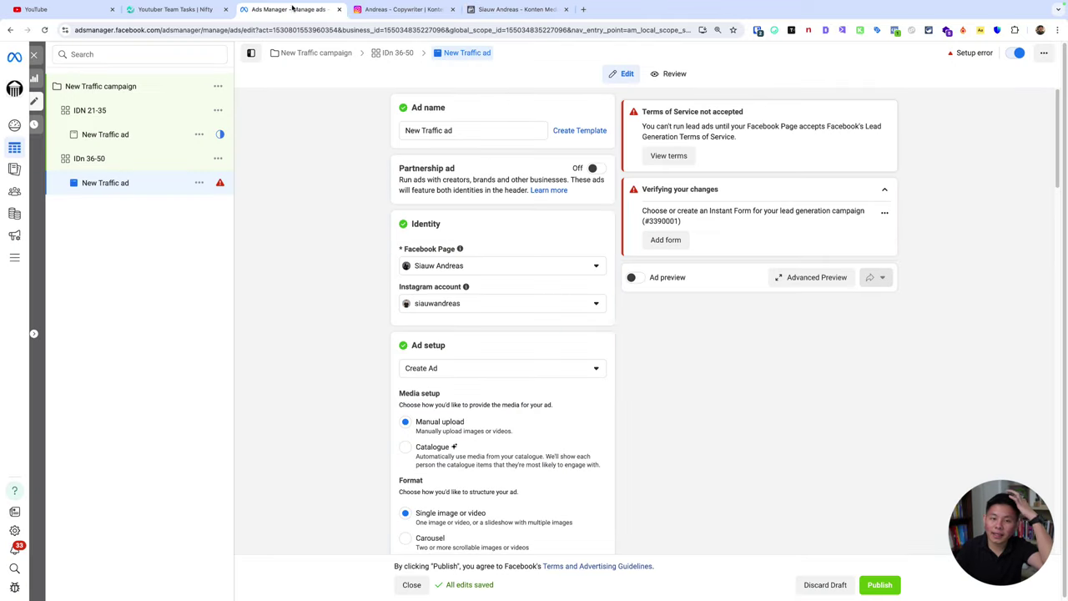
{"action": "left_click", "coordinate": [517, 9]}
{"action": "scroll", "coordinate": [601, 575], "scroll_direction": "down", "scroll_amount": 2}
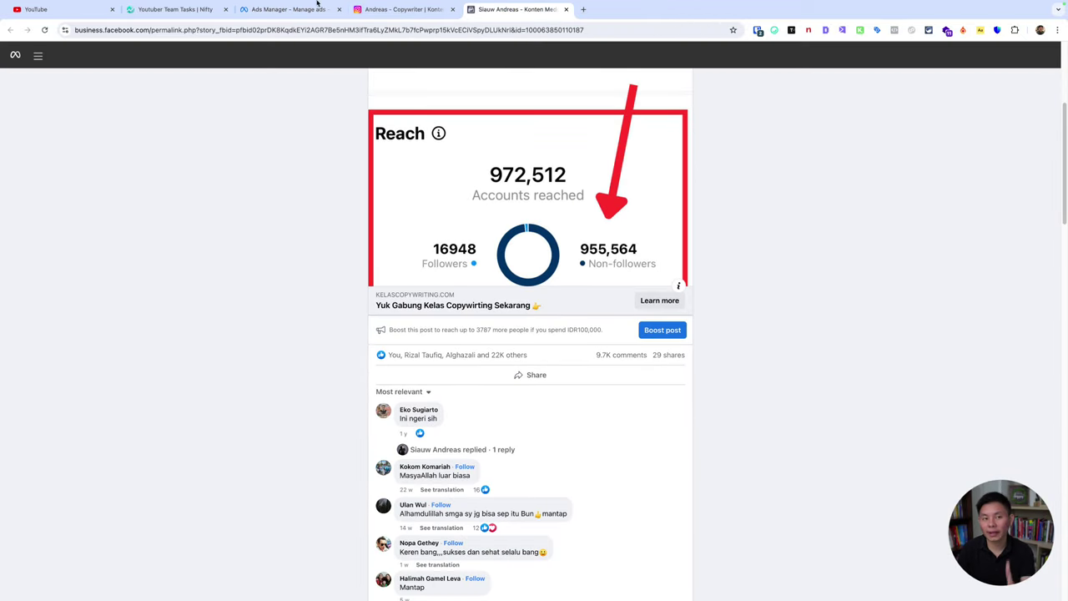
{"action": "left_click", "coordinate": [292, 9]}
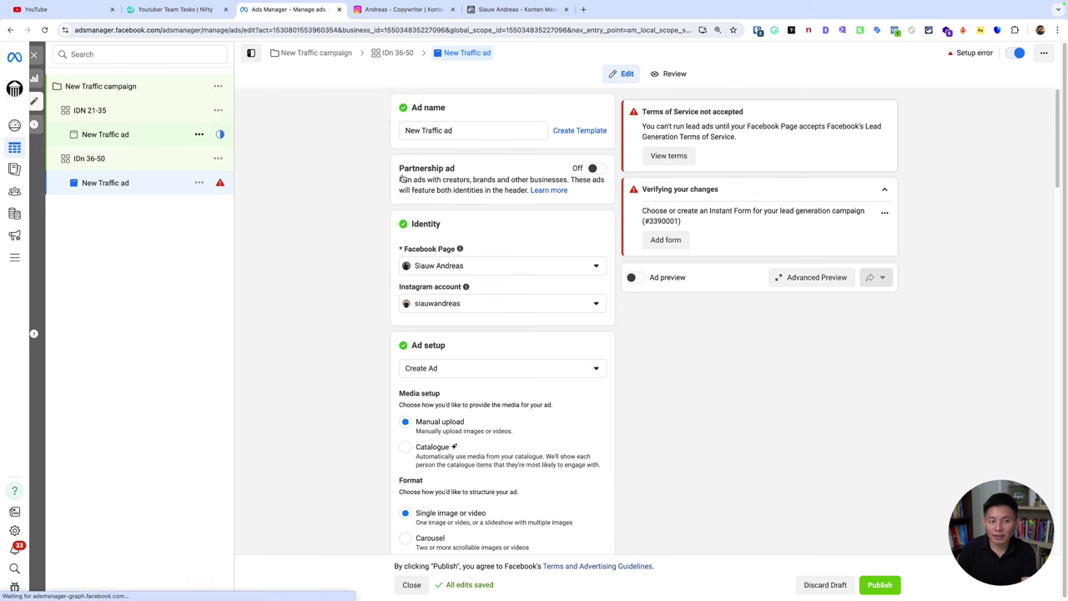
- Add the red and yellow library image to the IDN 21-35 ad across all 21 placements
{"action": "scroll", "coordinate": [410, 286], "scroll_direction": "down", "scroll_amount": 5}
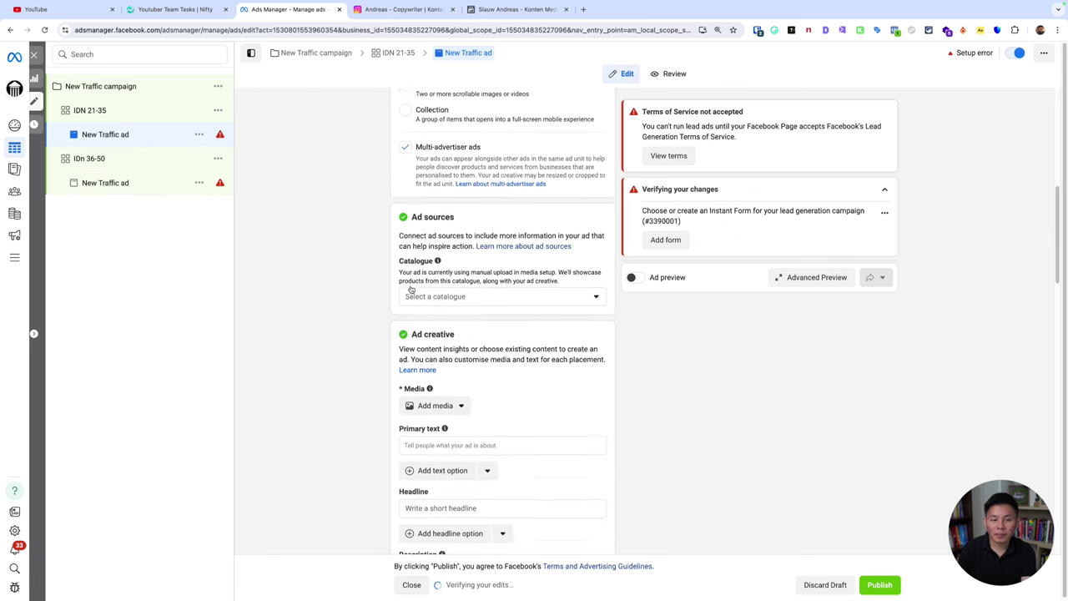
{"action": "left_click", "coordinate": [454, 384]}
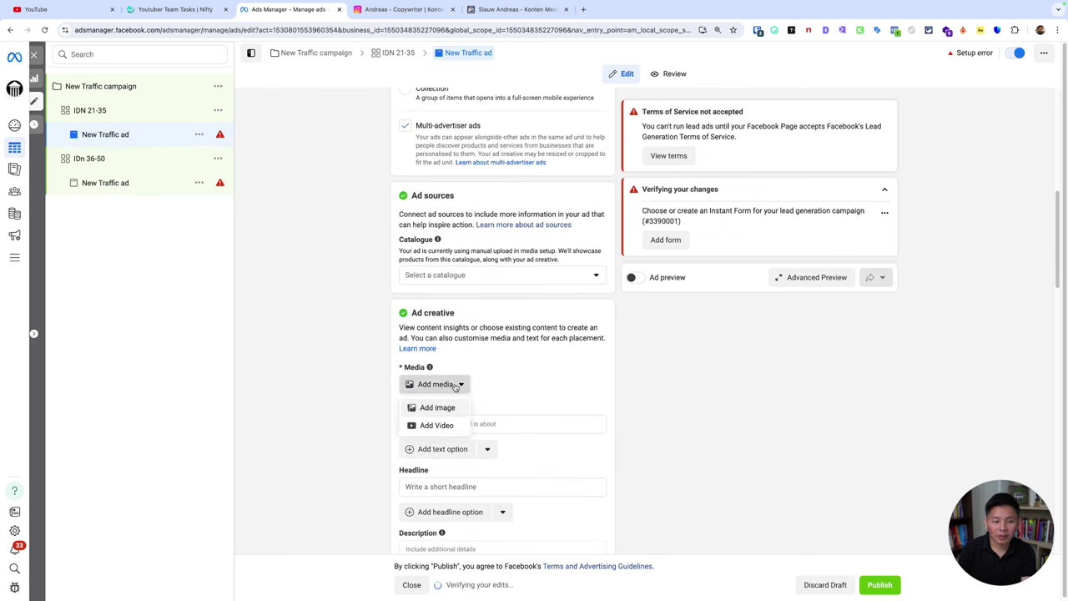
{"action": "left_click", "coordinate": [433, 408]}
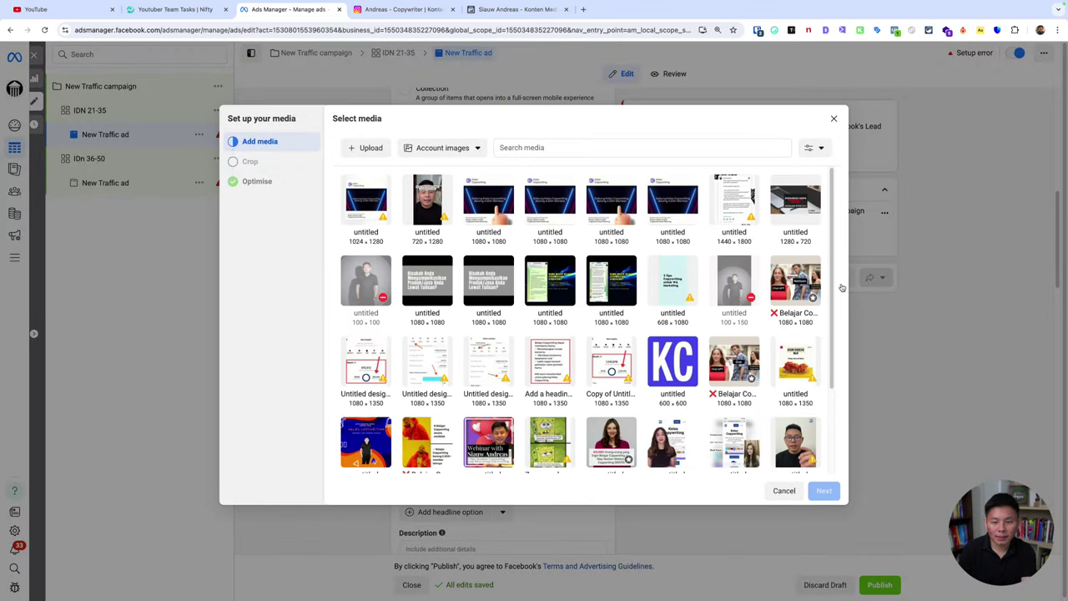
{"action": "left_click", "coordinate": [412, 459]}
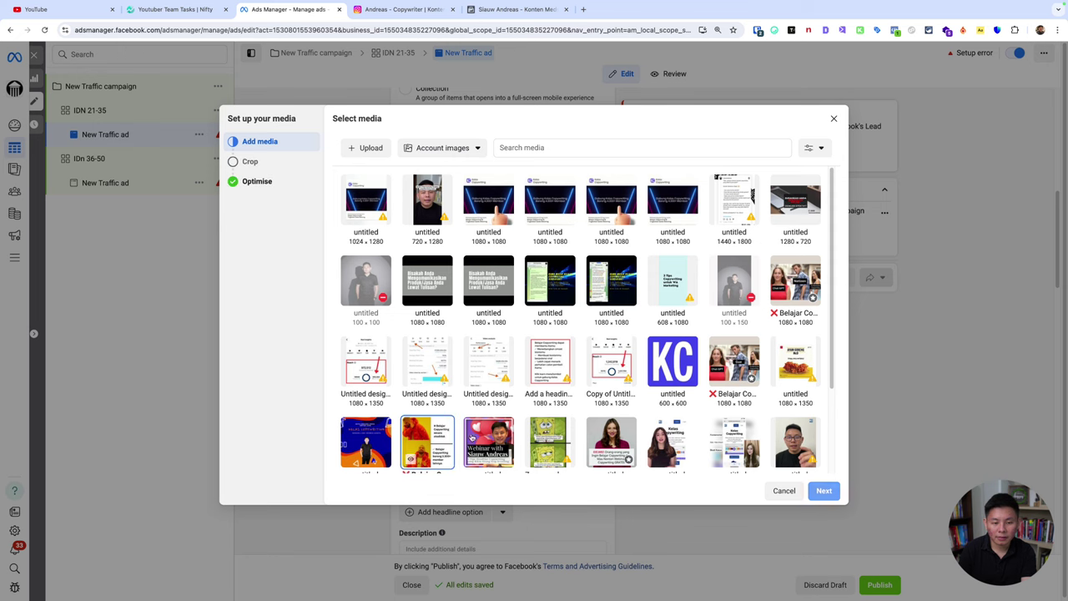
{"action": "left_click", "coordinate": [840, 493]}
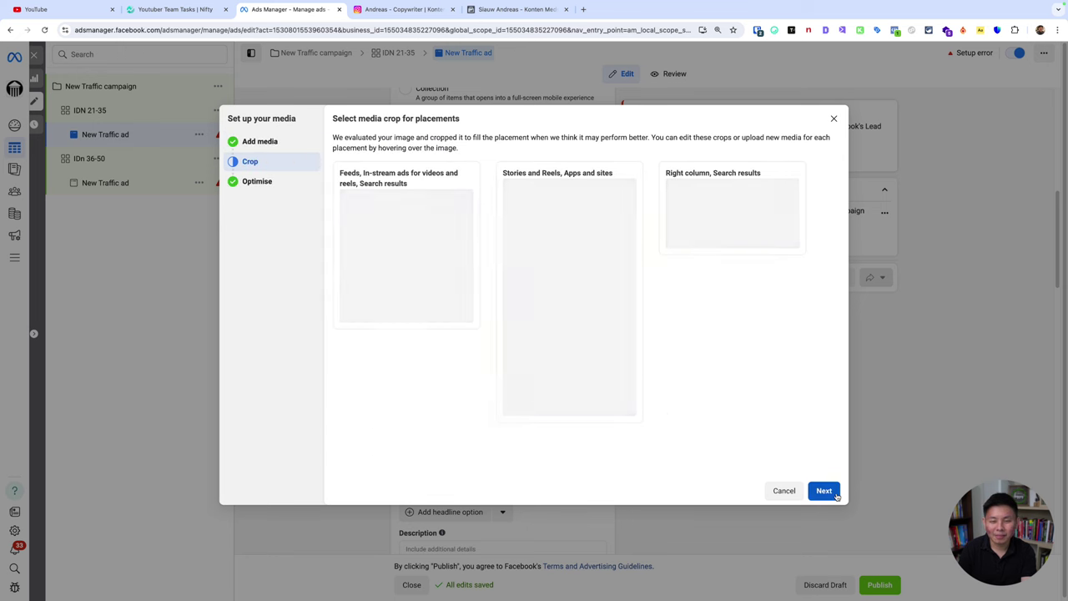
{"action": "left_click", "coordinate": [837, 496]}
{"action": "left_click", "coordinate": [836, 495]}
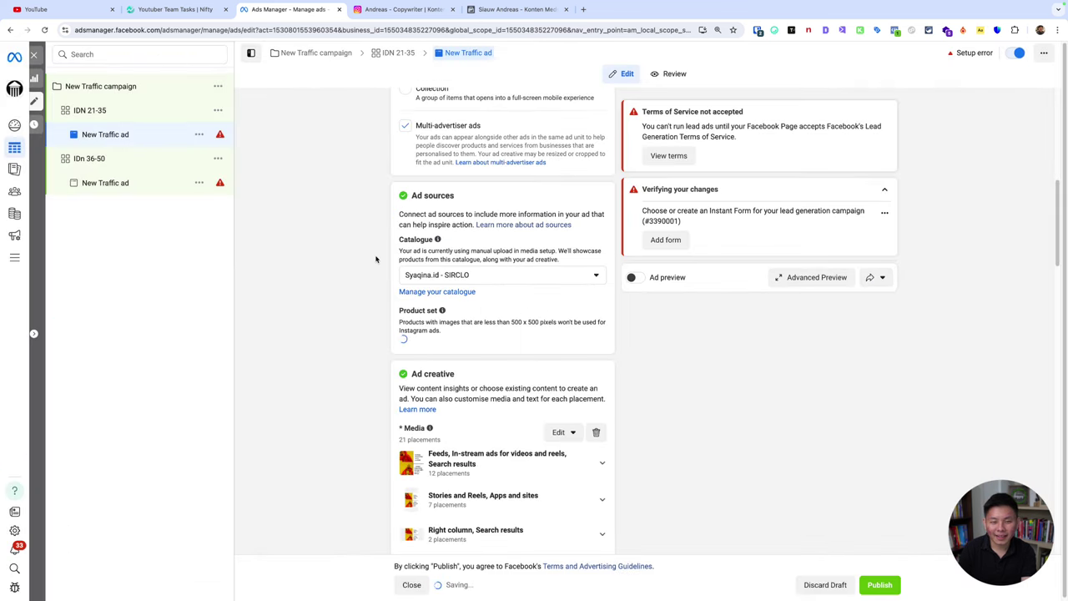
- Remove the catalogue from the IDN 21-35 ad
{"action": "left_click", "coordinate": [482, 266]}
{"action": "left_click", "coordinate": [460, 307]}
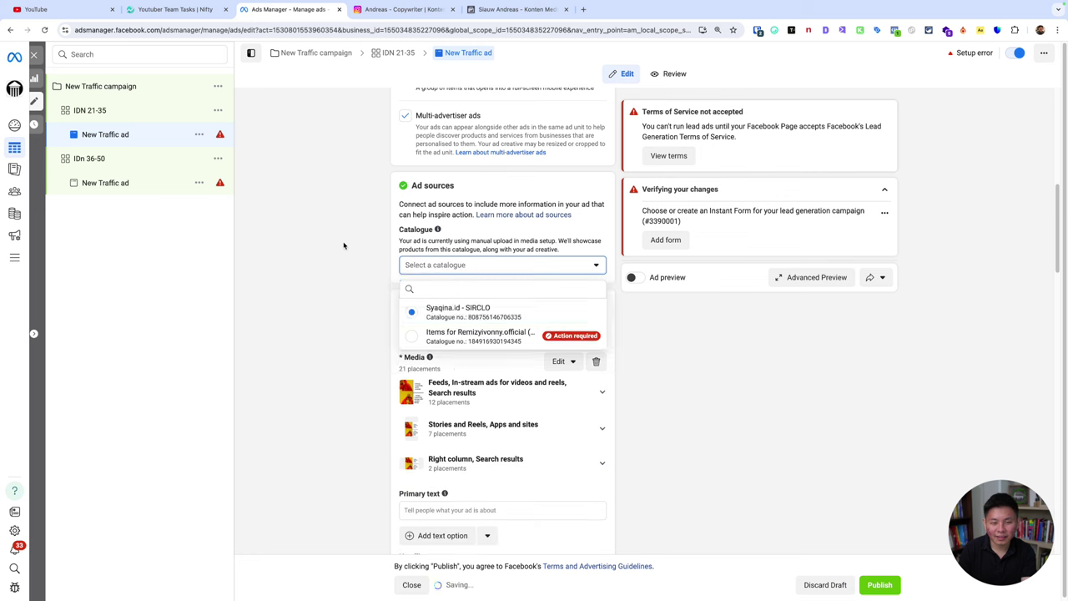
{"action": "scroll", "coordinate": [343, 244], "scroll_direction": "up", "scroll_amount": 10}
{"action": "scroll", "coordinate": [372, 223], "scroll_direction": "down", "scroll_amount": 15}
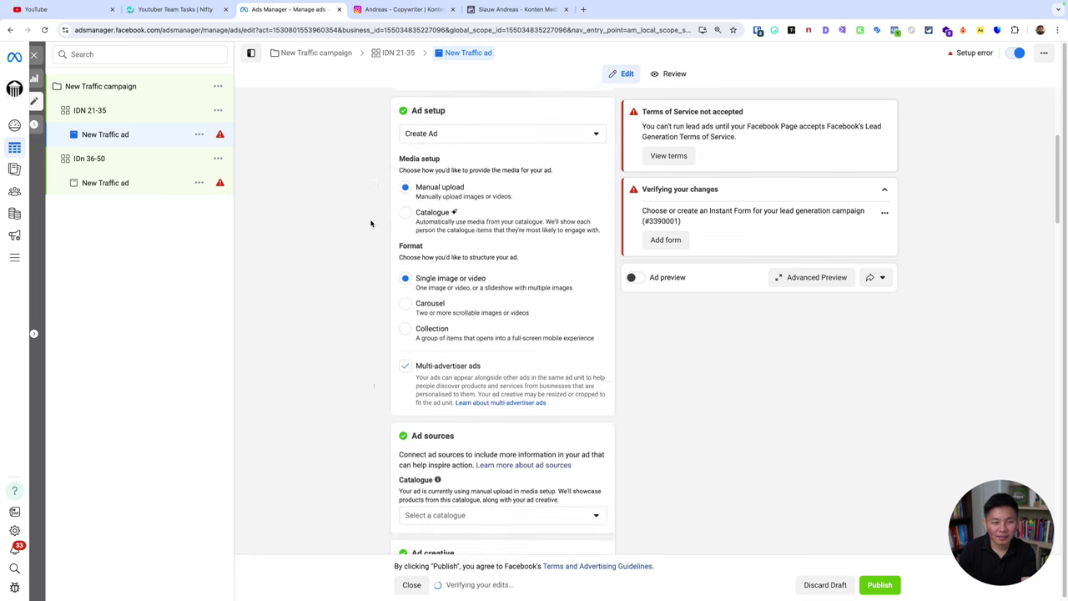
{"action": "scroll", "coordinate": [372, 223], "scroll_direction": "down", "scroll_amount": 5}
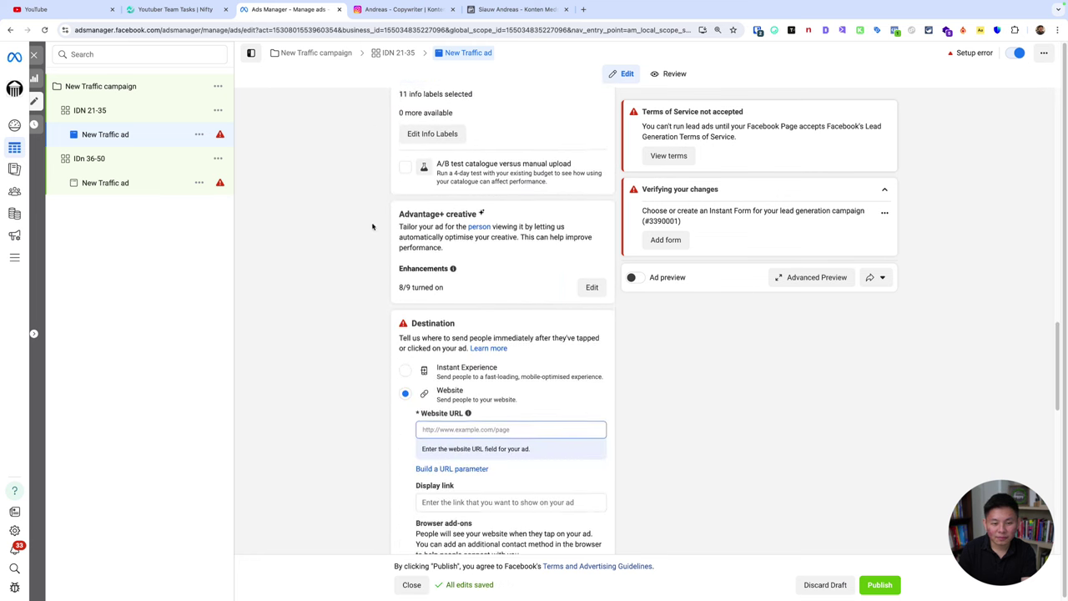
- Set the website URL to google.com and Browser add-ons to None
{"action": "left_click", "coordinate": [463, 422]}
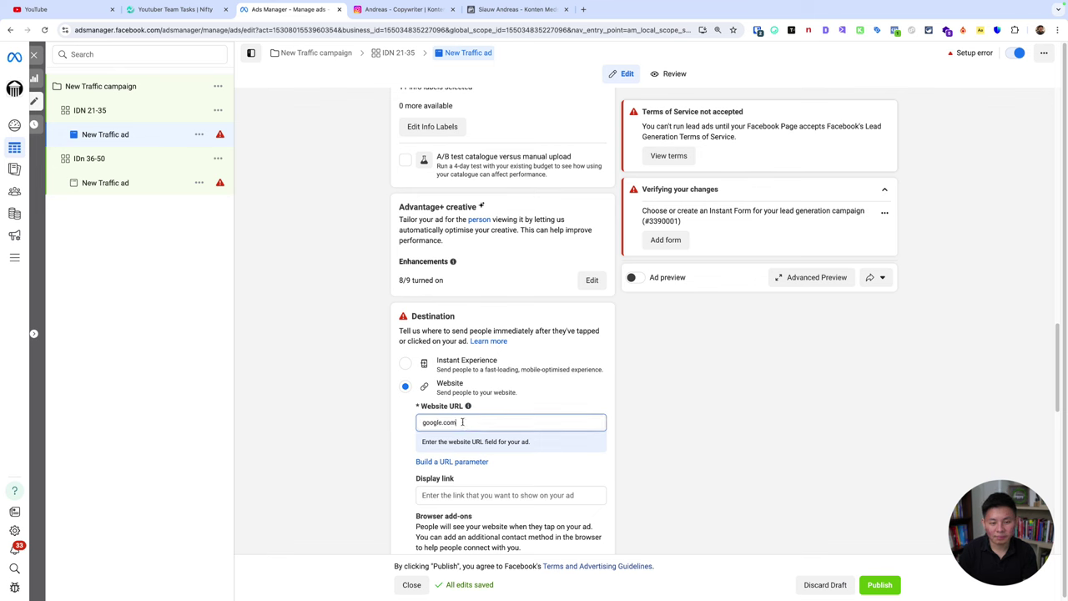
{"action": "left_click", "coordinate": [358, 389]}
{"action": "scroll", "coordinate": [454, 262], "scroll_direction": "down", "scroll_amount": 5}
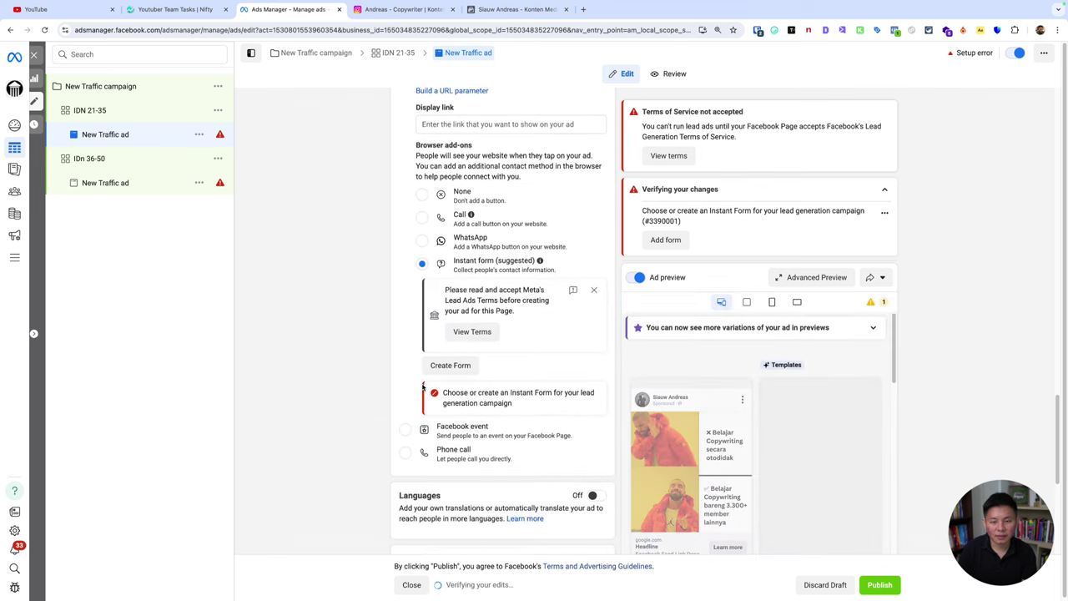
{"action": "left_click", "coordinate": [421, 197]}
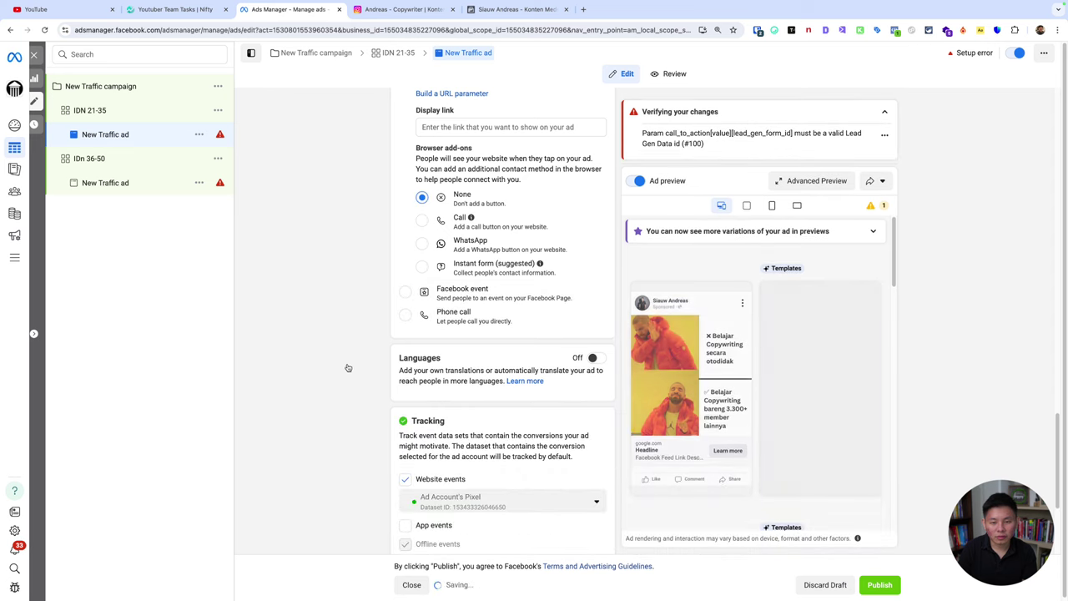
{"action": "scroll", "coordinate": [348, 367], "scroll_direction": "down", "scroll_amount": 3}
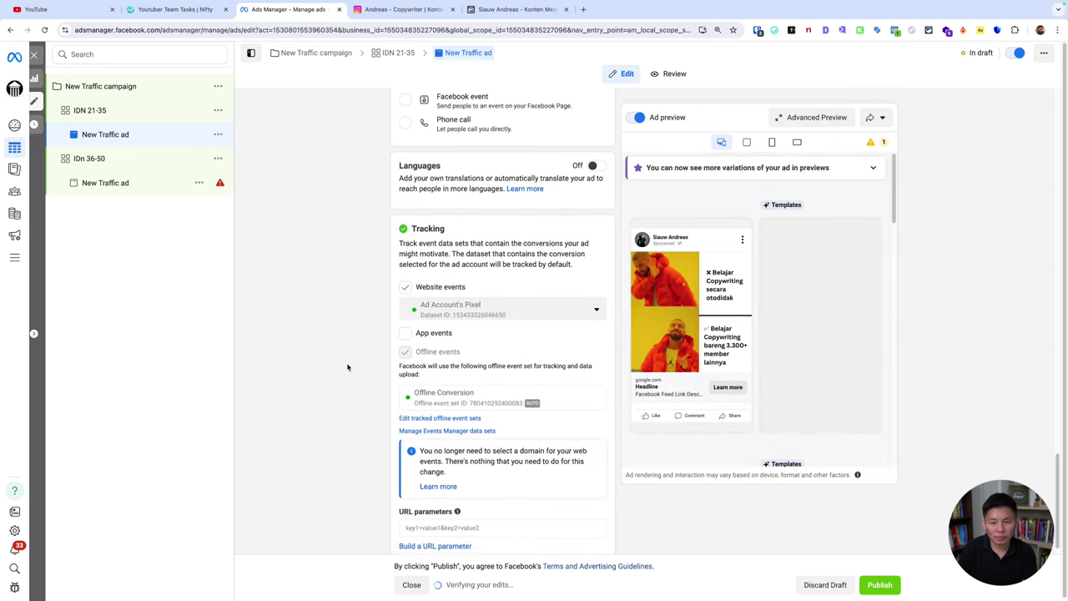
{"action": "scroll", "coordinate": [348, 367], "scroll_direction": "up", "scroll_amount": 15}
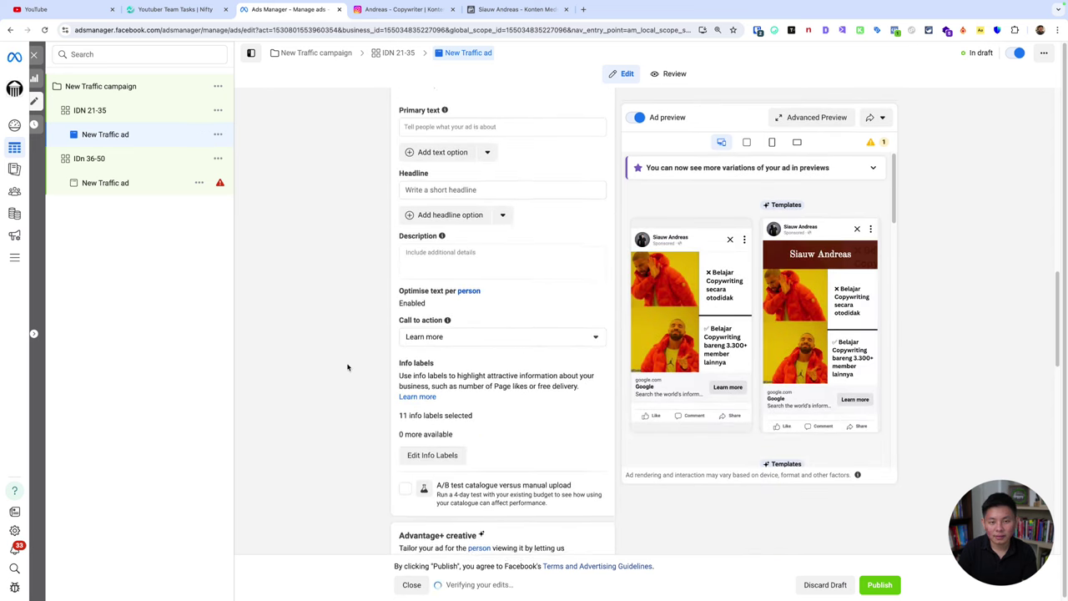
- Write 'testing' as the IDN 21-35 ad's primary text and review the preview
{"action": "left_click", "coordinate": [492, 259]}
{"action": "type", "text": "testing"}
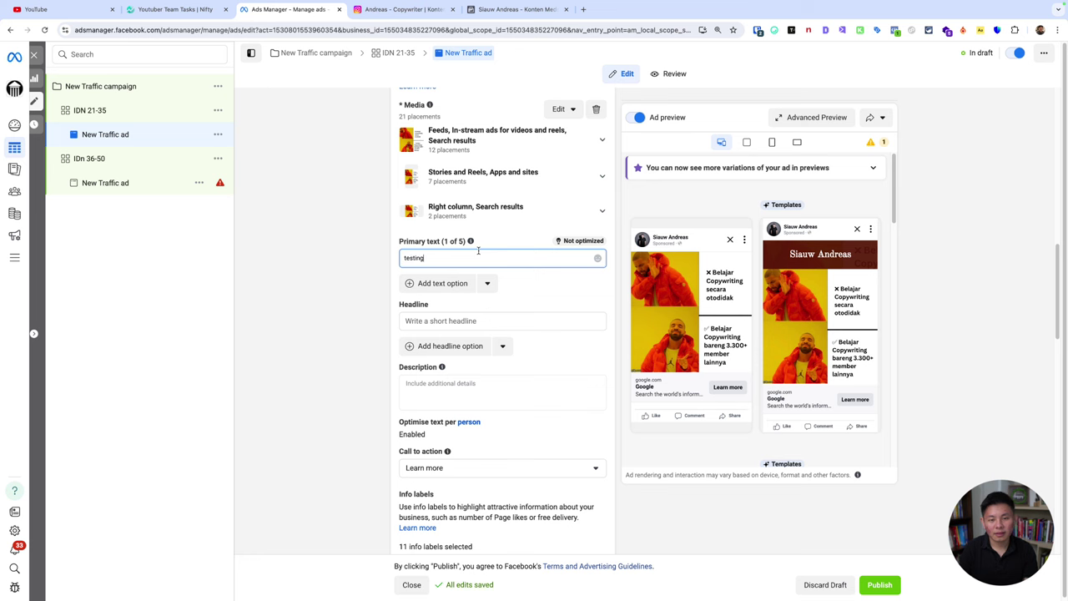
{"action": "scroll", "coordinate": [352, 210], "scroll_direction": "up", "scroll_amount": 10}
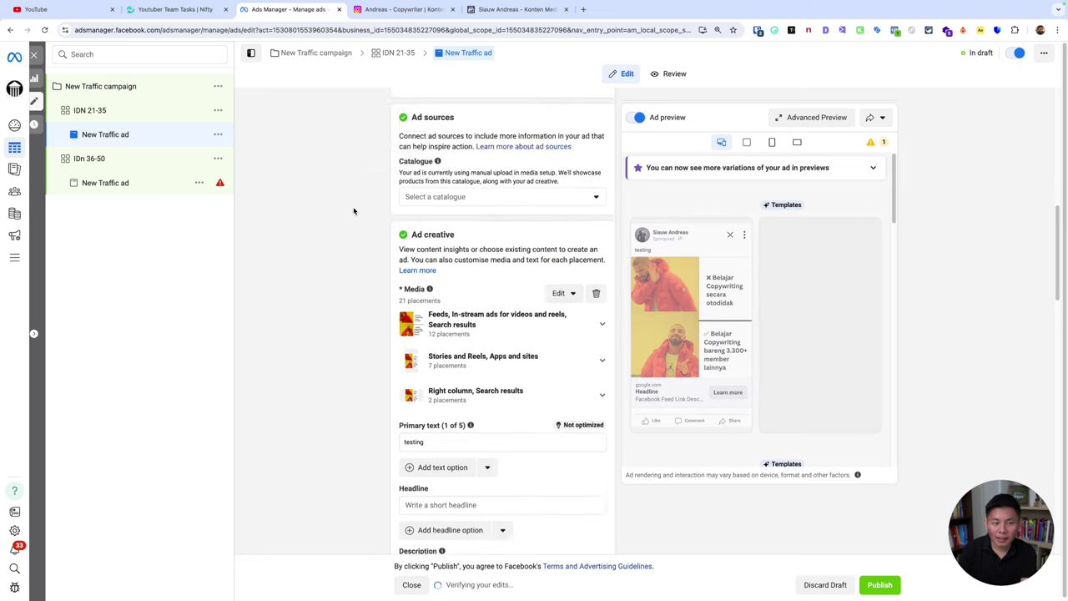
{"action": "scroll", "coordinate": [377, 220], "scroll_direction": "down", "scroll_amount": 10}
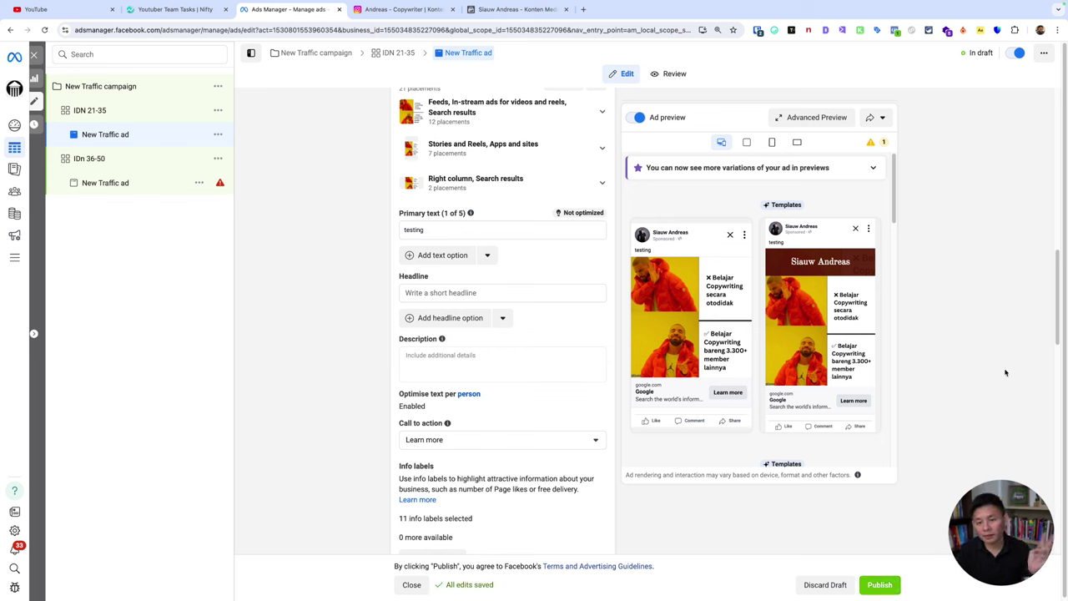
{"action": "scroll", "coordinate": [372, 213], "scroll_direction": "up", "scroll_amount": 2}
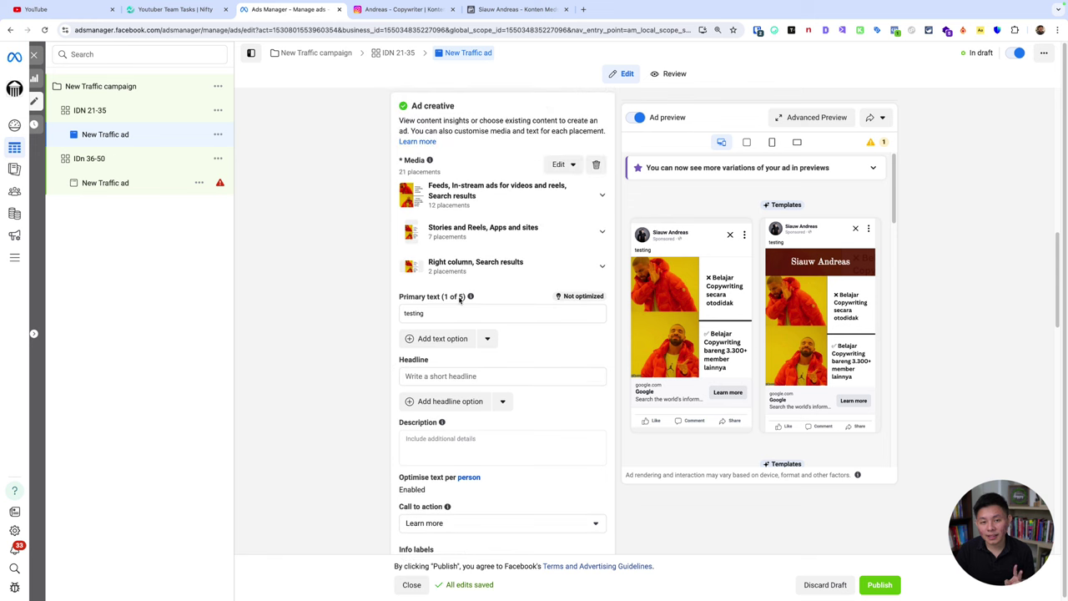
{"action": "scroll", "coordinate": [690, 391], "scroll_direction": "up", "scroll_amount": 10}
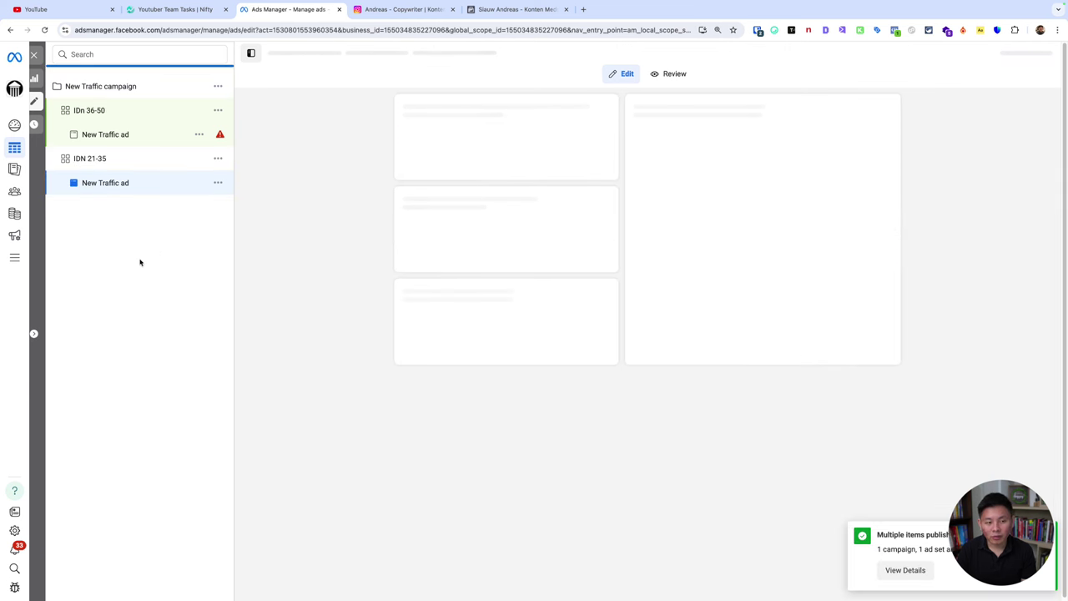
- Open Page posts from All tools in a new browser tab and switch to it
{"action": "left_click", "coordinate": [16, 260]}
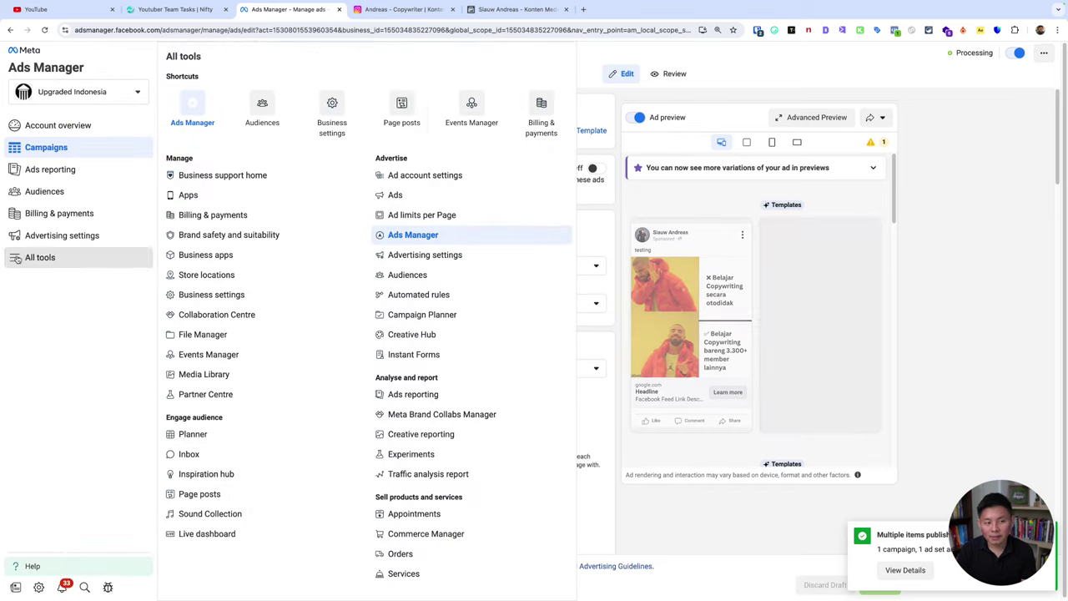
{"action": "right_click", "coordinate": [401, 107]}
{"action": "left_click", "coordinate": [406, 113]}
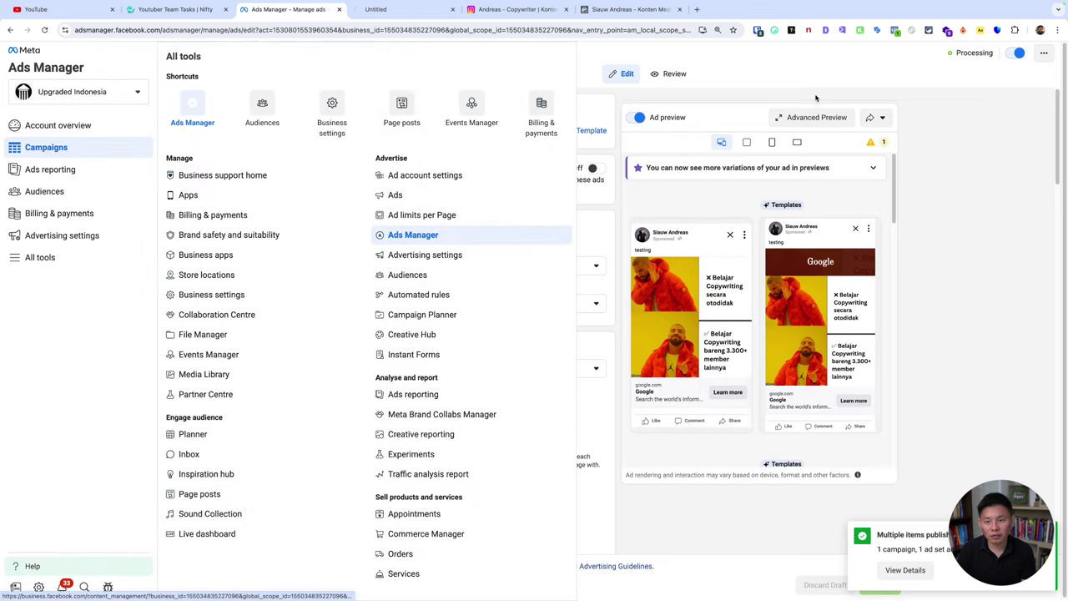
{"action": "left_click", "coordinate": [816, 94]}
{"action": "left_click", "coordinate": [402, 10]}
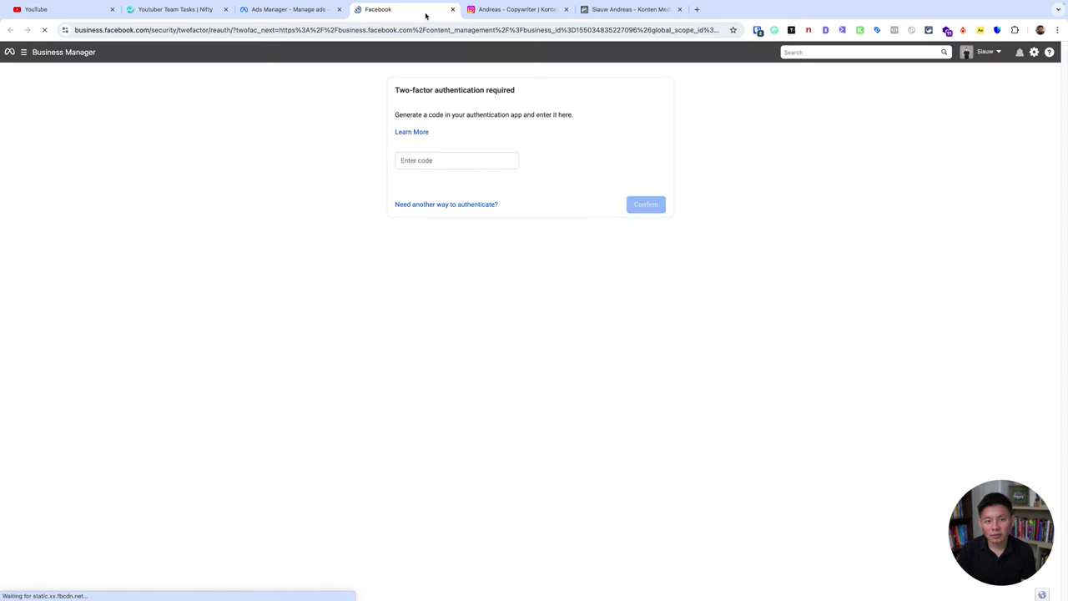
- Enter the two-factor verification code to reach Page posts
{"action": "left_click", "coordinate": [481, 161]}
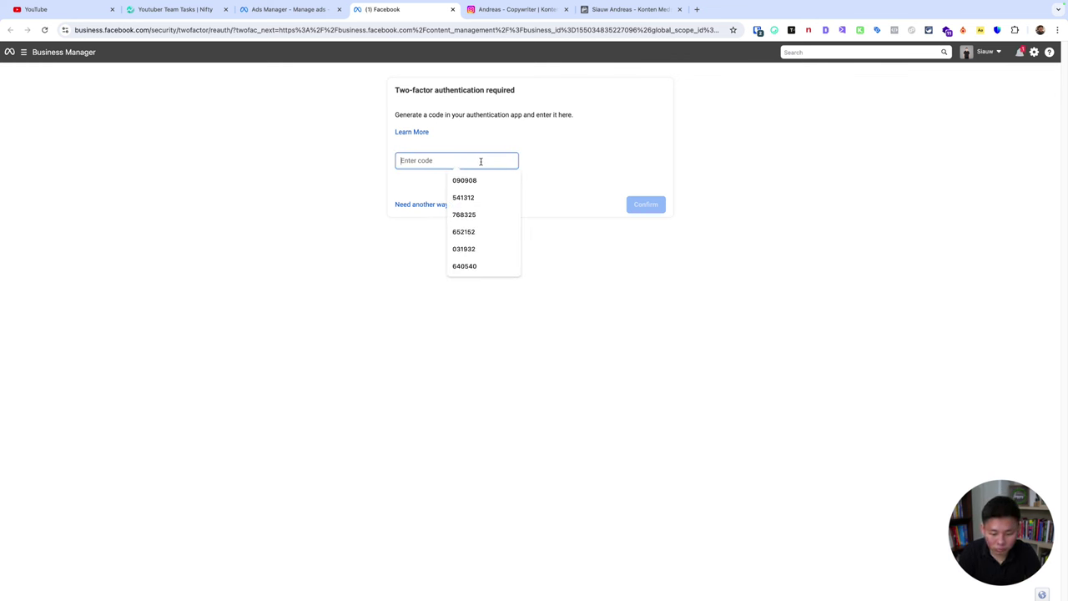
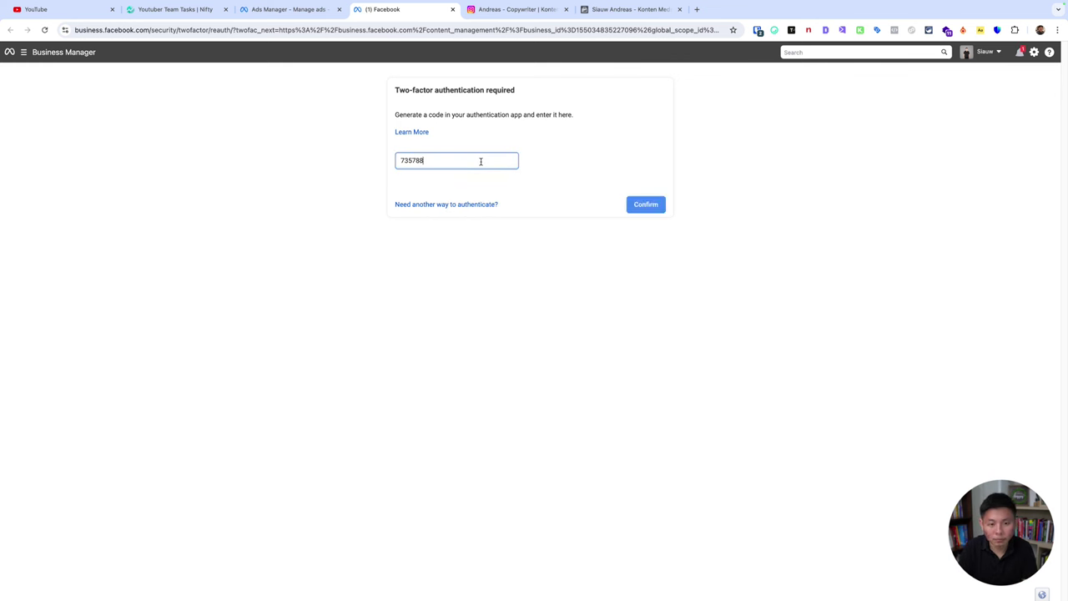
{"action": "key", "text": "Return"}
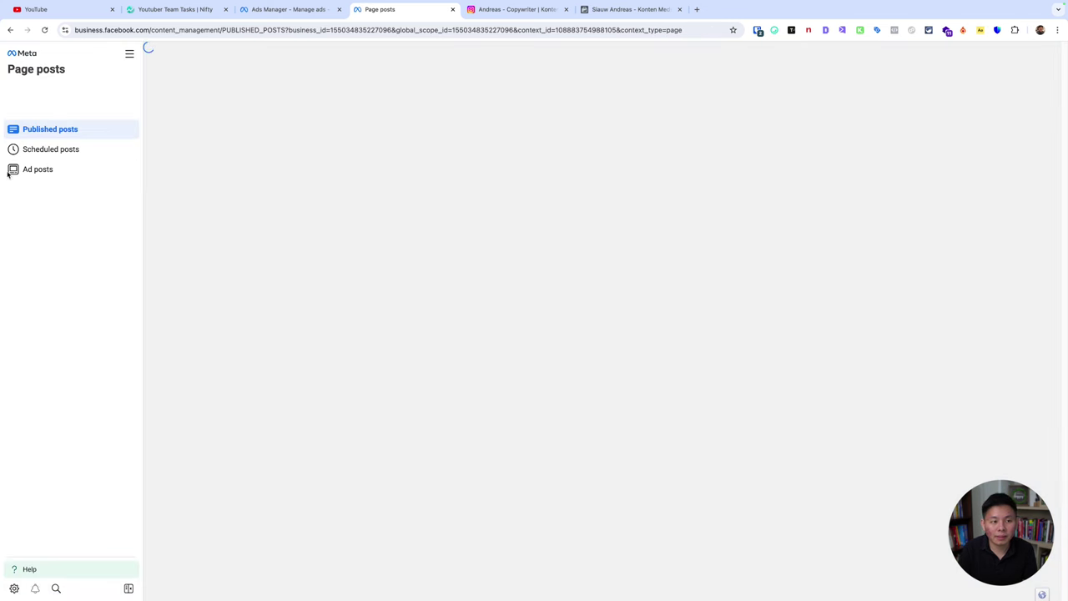
- Show Ad posts and switch the Page picker to the creator's own Page
{"action": "left_click", "coordinate": [72, 169]}
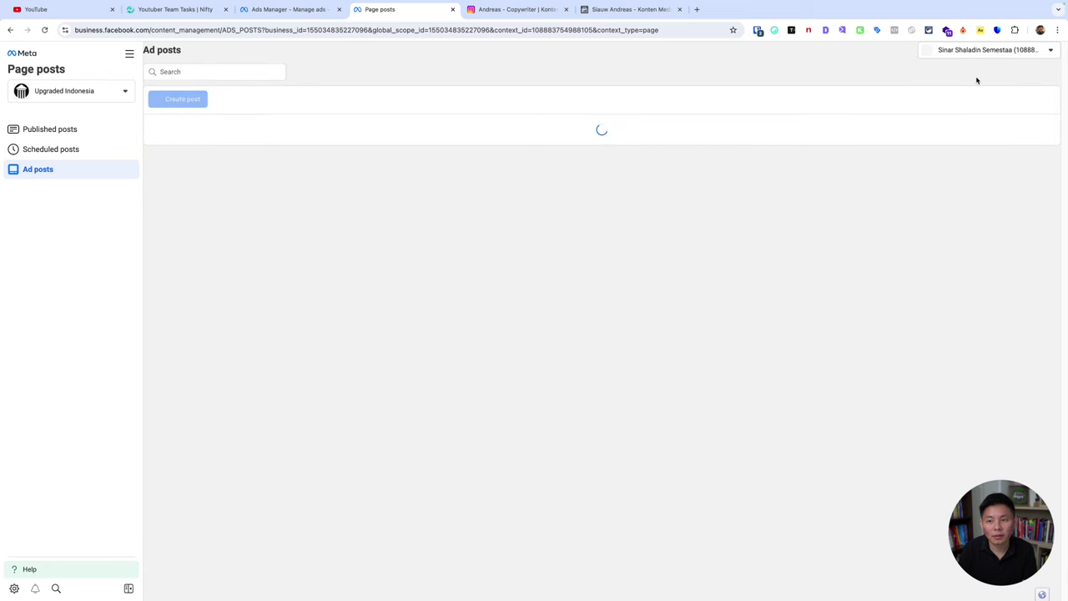
{"action": "left_click", "coordinate": [987, 50]}
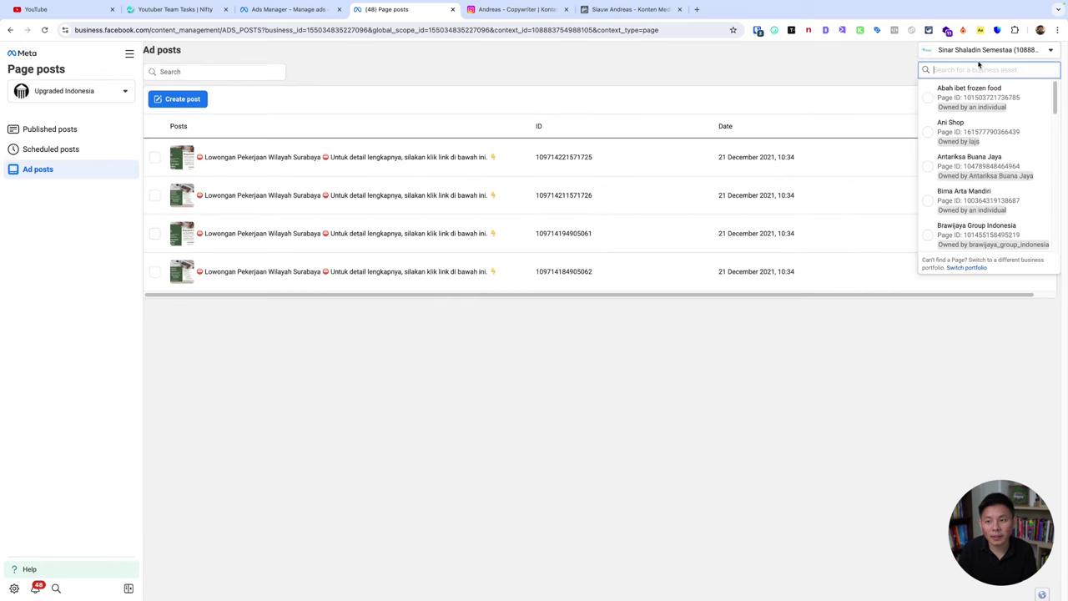
{"action": "type", "text": "suay"}
{"action": "key", "text": "BackSpace"}
{"action": "key", "text": "BackSpace"}
{"action": "key", "text": "BackSpace"}
{"action": "key", "text": "BackSpace"}
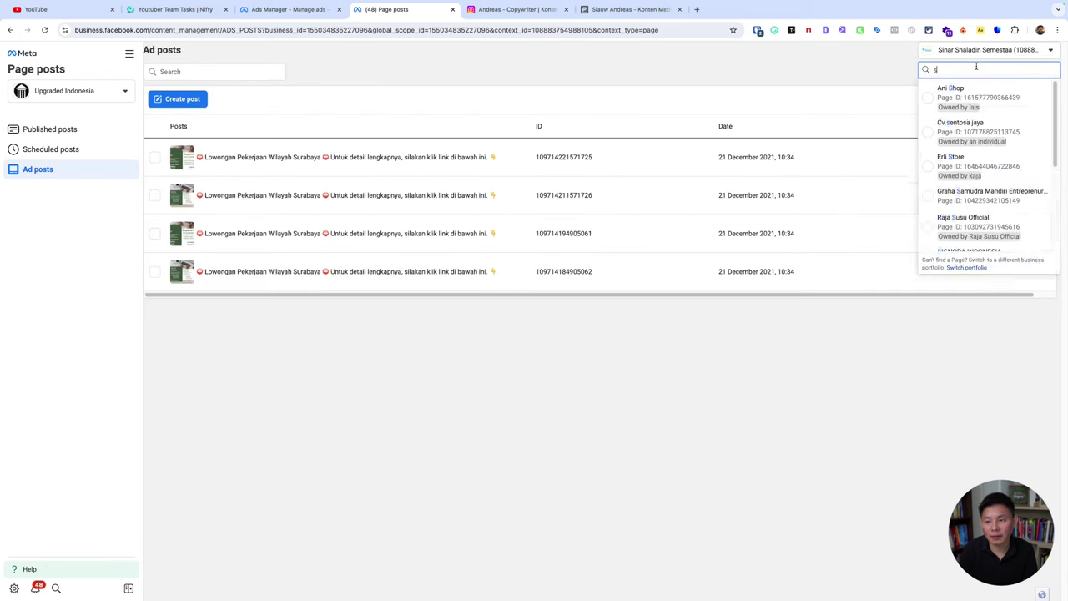
{"action": "type", "text": "siau"}
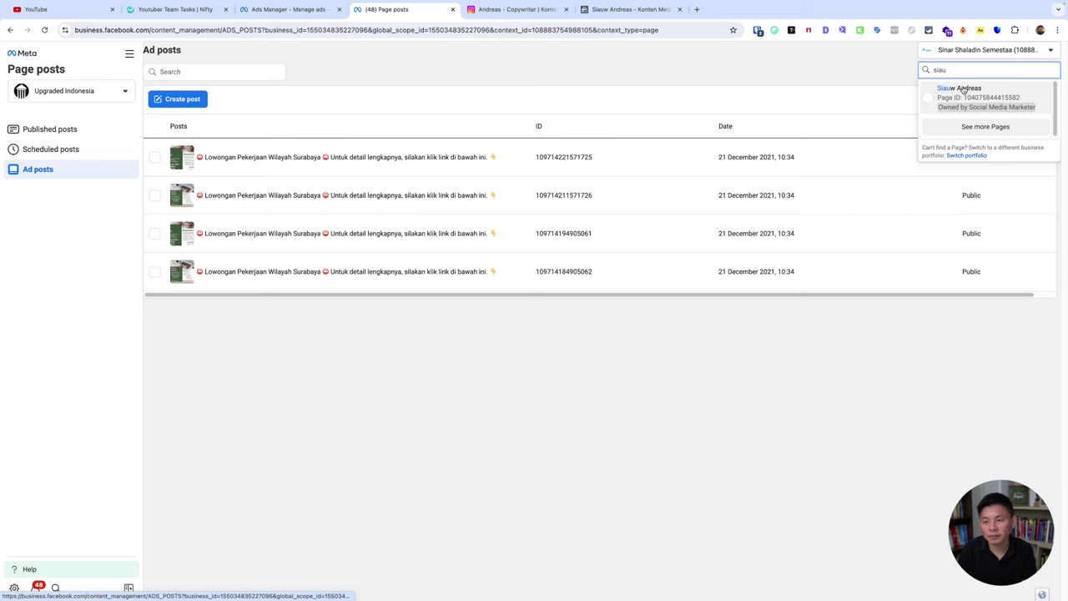
{"action": "left_click", "coordinate": [961, 93]}
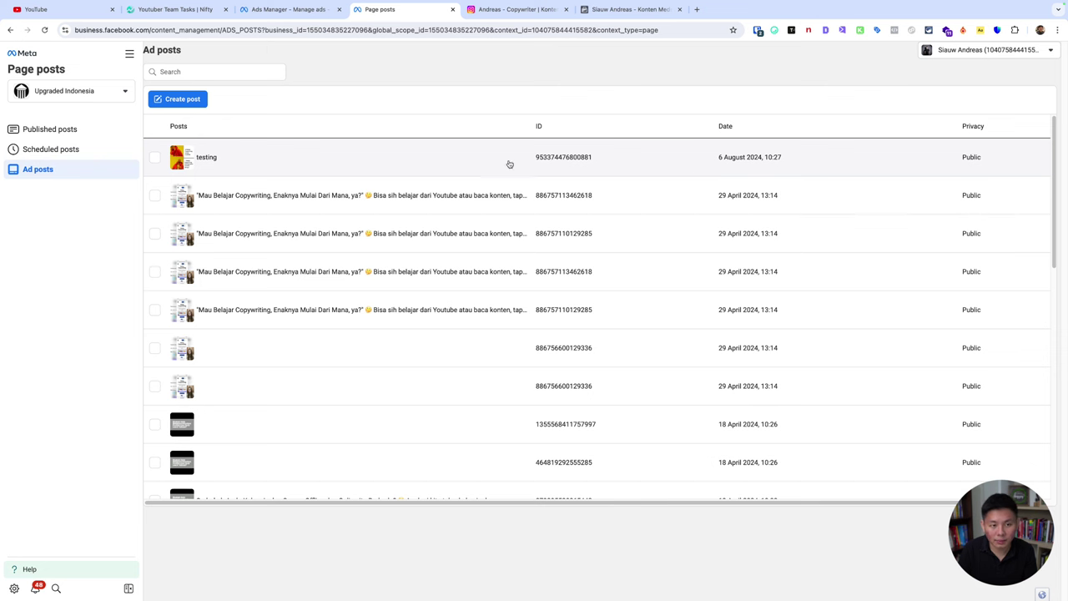
- Copy the 'testing' post's ID and return to the Ads Manager tab
{"action": "right_click", "coordinate": [577, 159]}
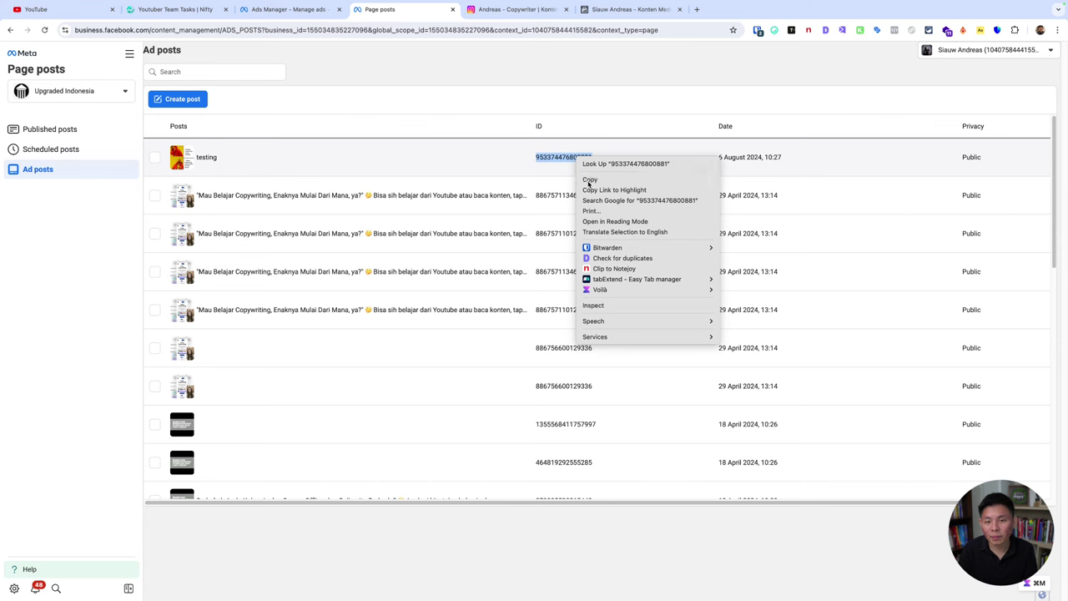
{"action": "left_click", "coordinate": [589, 180]}
{"action": "left_click", "coordinate": [267, 10]}
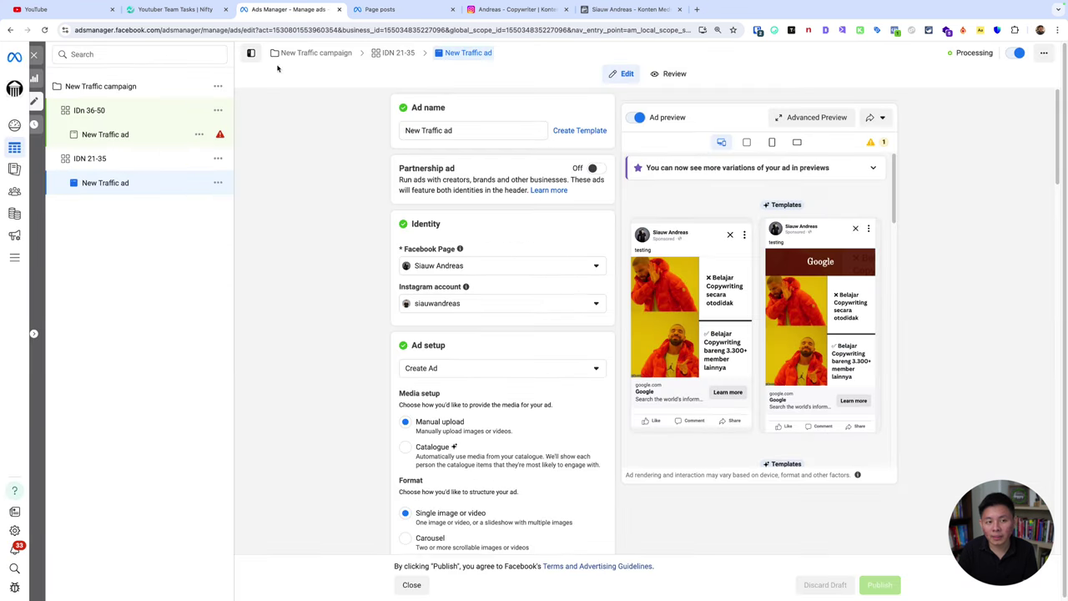
- Set the IDn 36-50 ad to use an existing post by pasting the copied post ID
{"action": "left_click", "coordinate": [105, 132]}
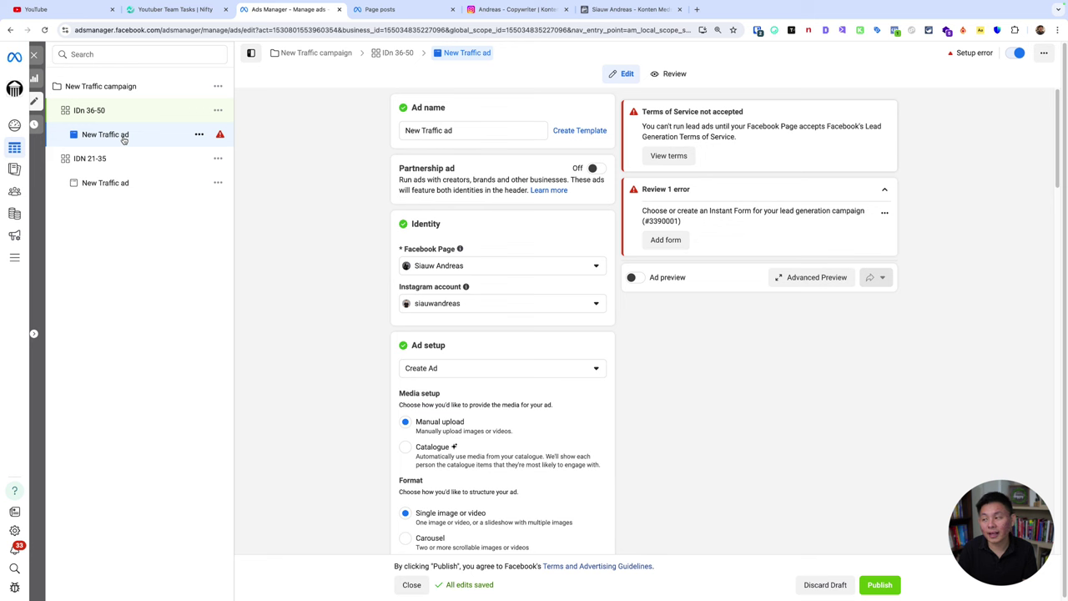
{"action": "scroll", "coordinate": [485, 240], "scroll_direction": "down", "scroll_amount": 3}
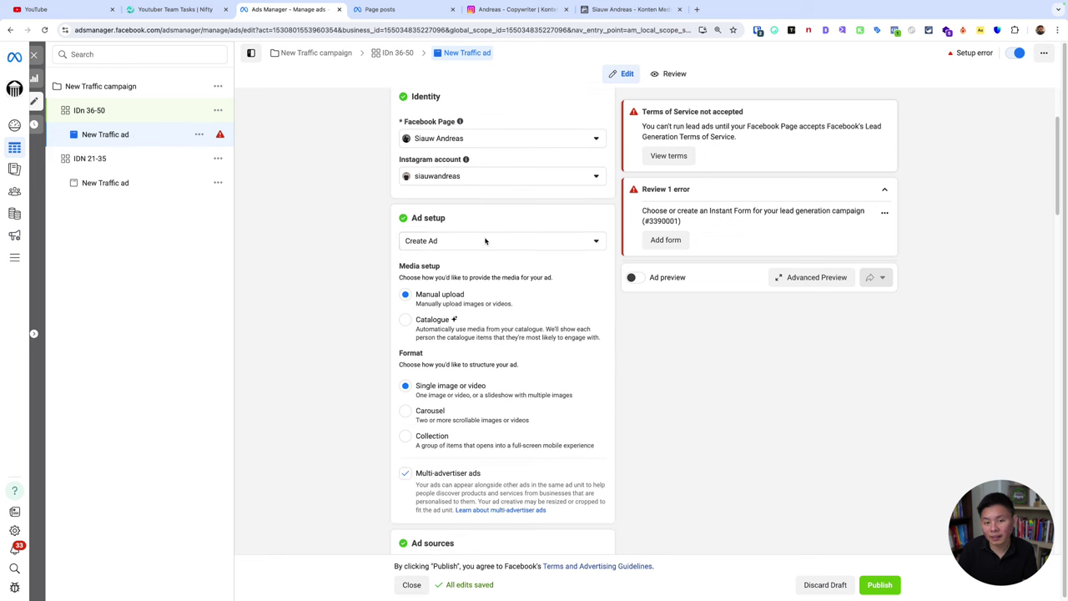
{"action": "left_click", "coordinate": [491, 239]}
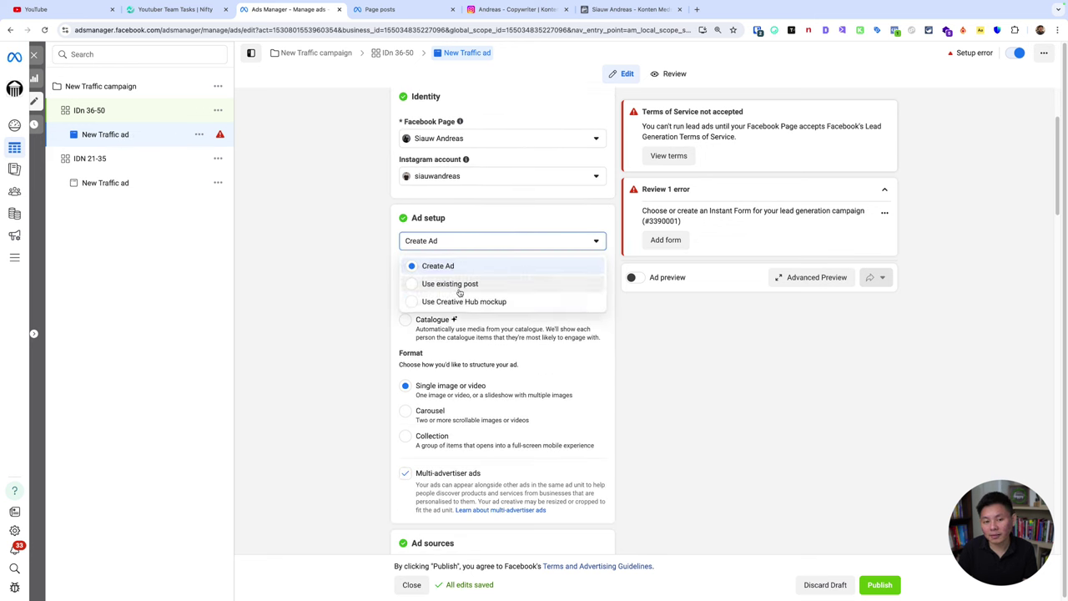
{"action": "left_click", "coordinate": [458, 284]}
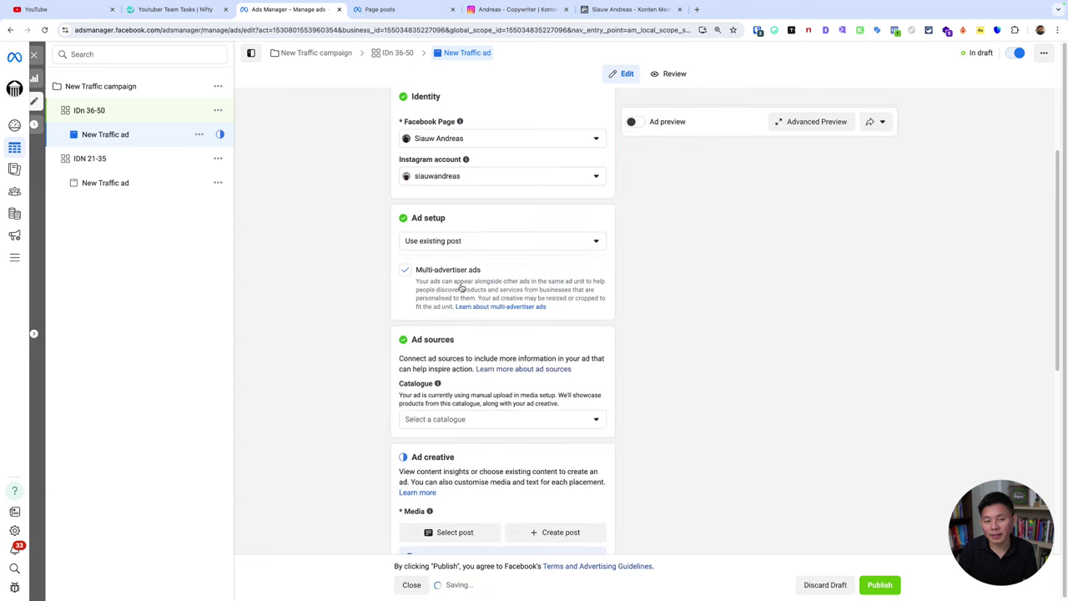
{"action": "scroll", "coordinate": [451, 297], "scroll_direction": "down", "scroll_amount": 3}
{"action": "left_click", "coordinate": [427, 351]}
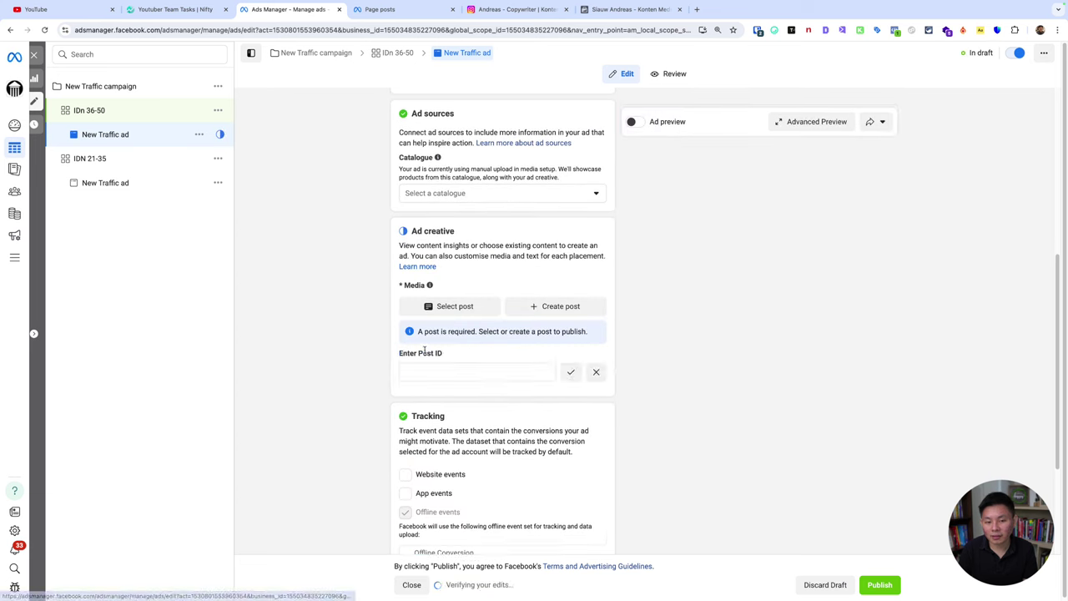
{"action": "left_click", "coordinate": [426, 372]}
{"action": "key", "text": "ctrl+v"}
{"action": "left_click", "coordinate": [570, 372]}
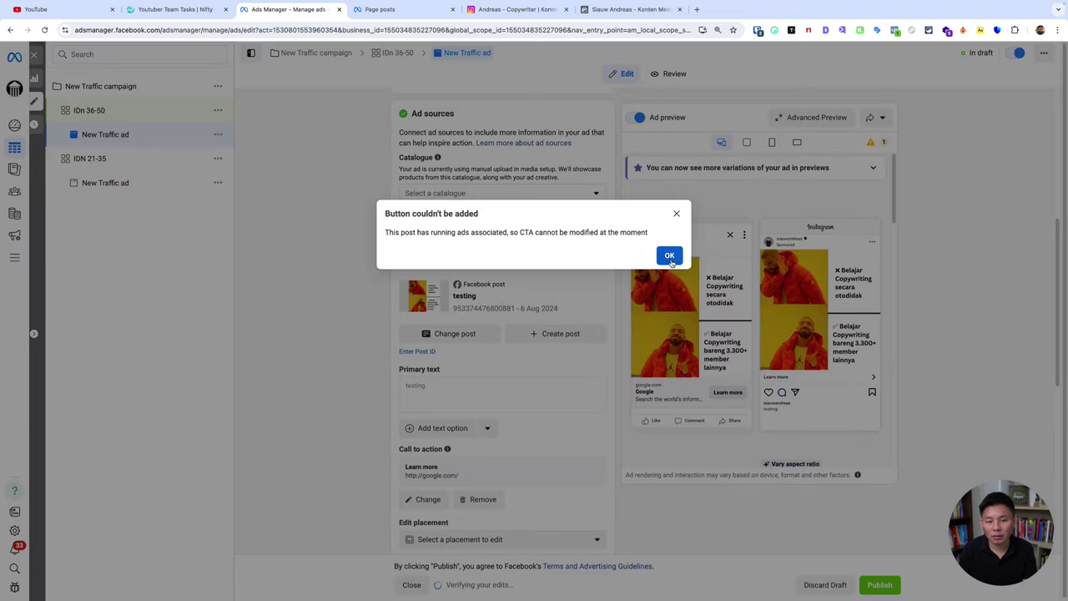
- Dismiss the 'Button couldn't be added' notice and review Ad sources and Ad creative
{"action": "left_click", "coordinate": [670, 256]}
{"action": "scroll", "coordinate": [455, 337], "scroll_direction": "down", "scroll_amount": 4}
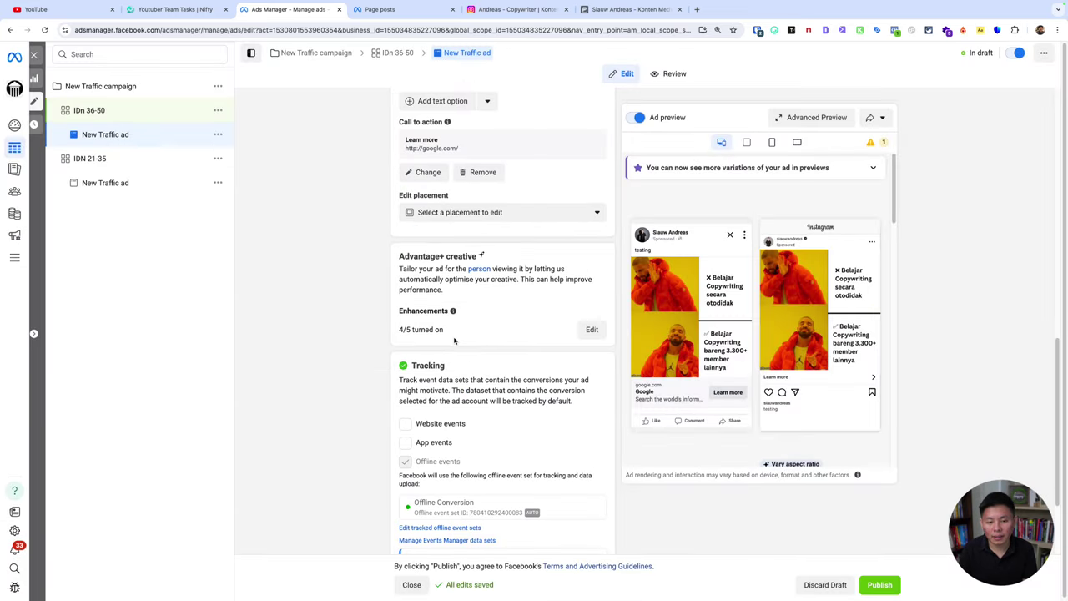
{"action": "scroll", "coordinate": [455, 338], "scroll_direction": "up", "scroll_amount": 5}
{"action": "scroll", "coordinate": [467, 346], "scroll_direction": "up", "scroll_amount": 2}
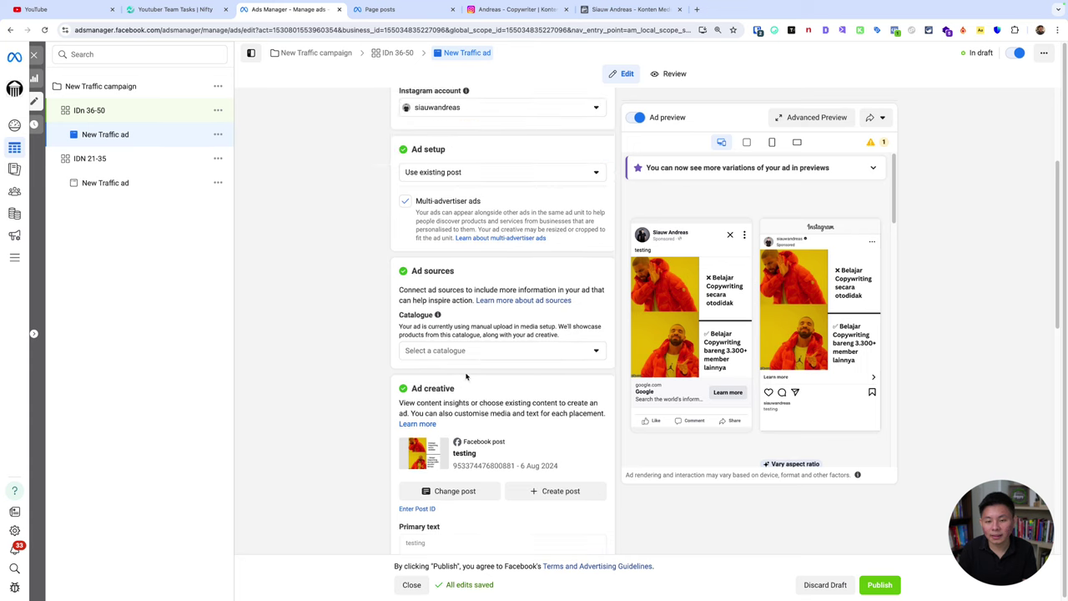
{"action": "scroll", "coordinate": [491, 361], "scroll_direction": "down", "scroll_amount": 2}
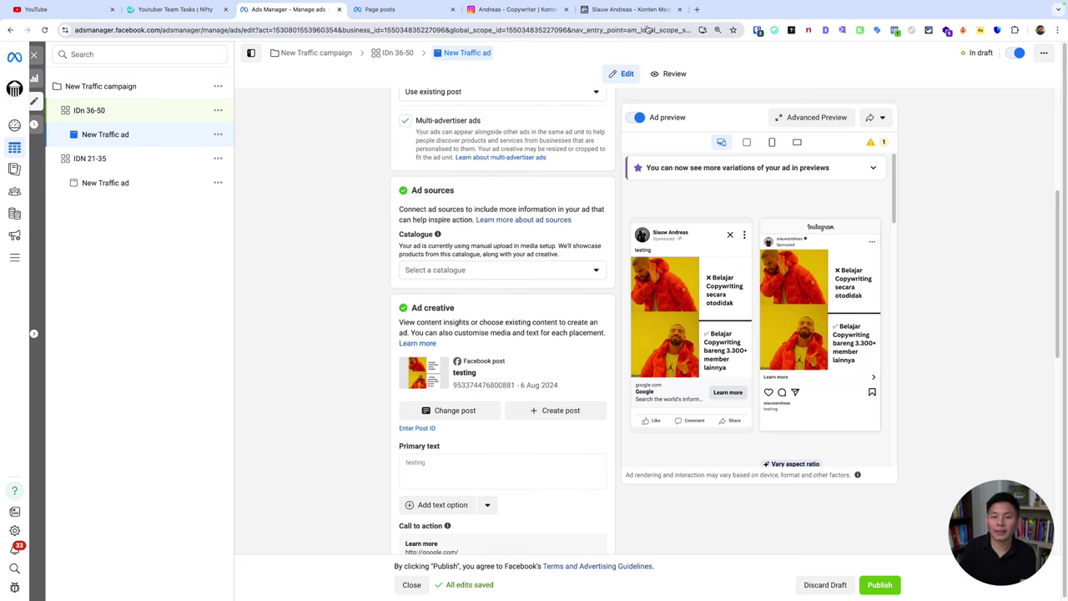
- Rearrange the Ads Manager and post tabs, check Ad posts, and reopen the copywriting post
{"action": "left_click_drag", "start_coordinate": [631, 10], "coordinate": [532, 14]}
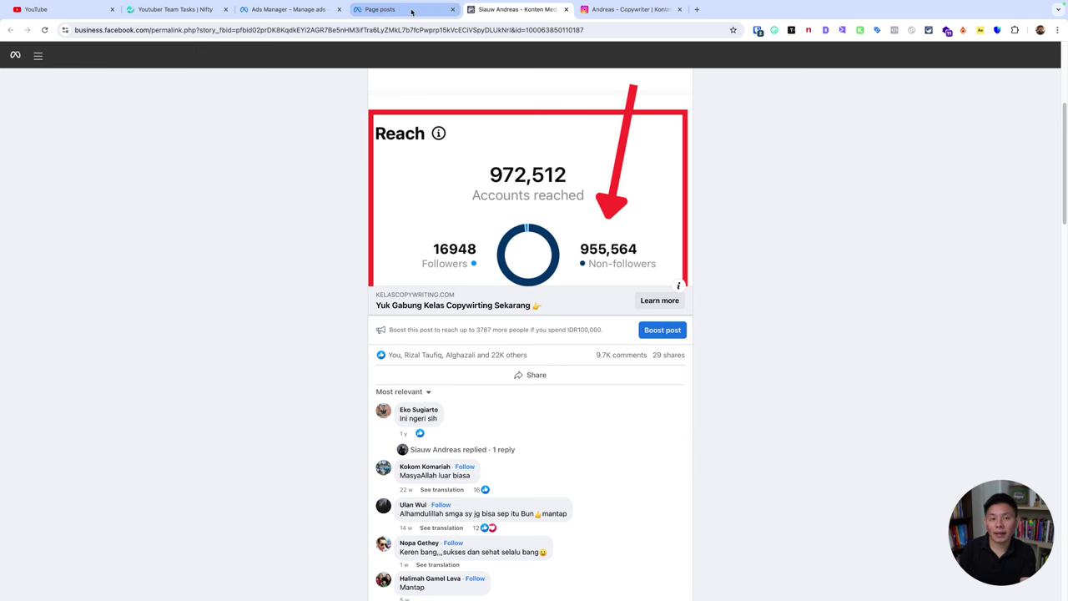
{"action": "left_click", "coordinate": [383, 10]}
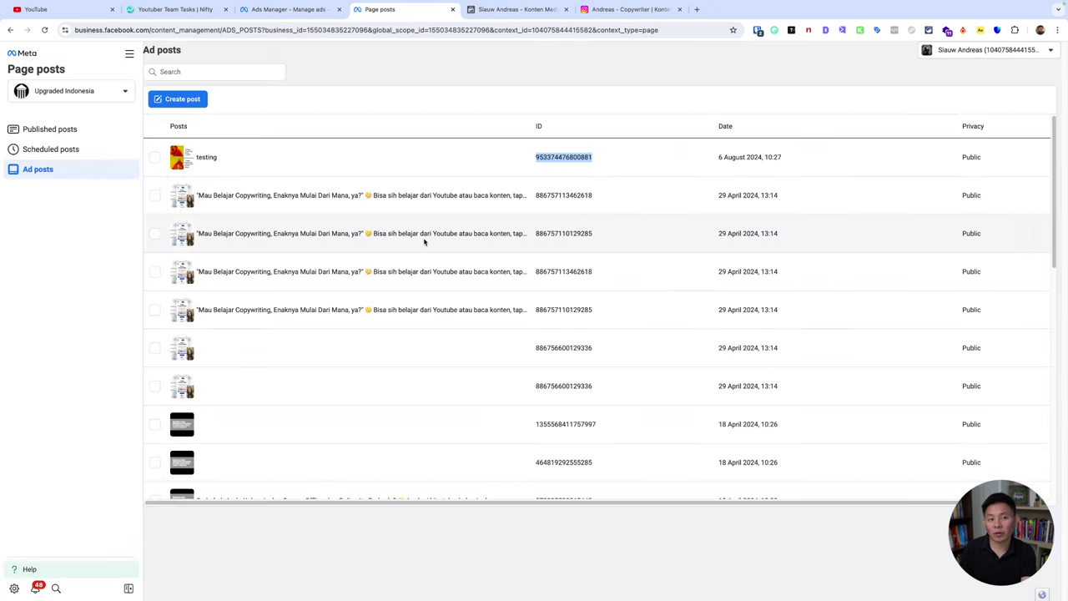
{"action": "left_click_drag", "start_coordinate": [296, 10], "coordinate": [403, 10]}
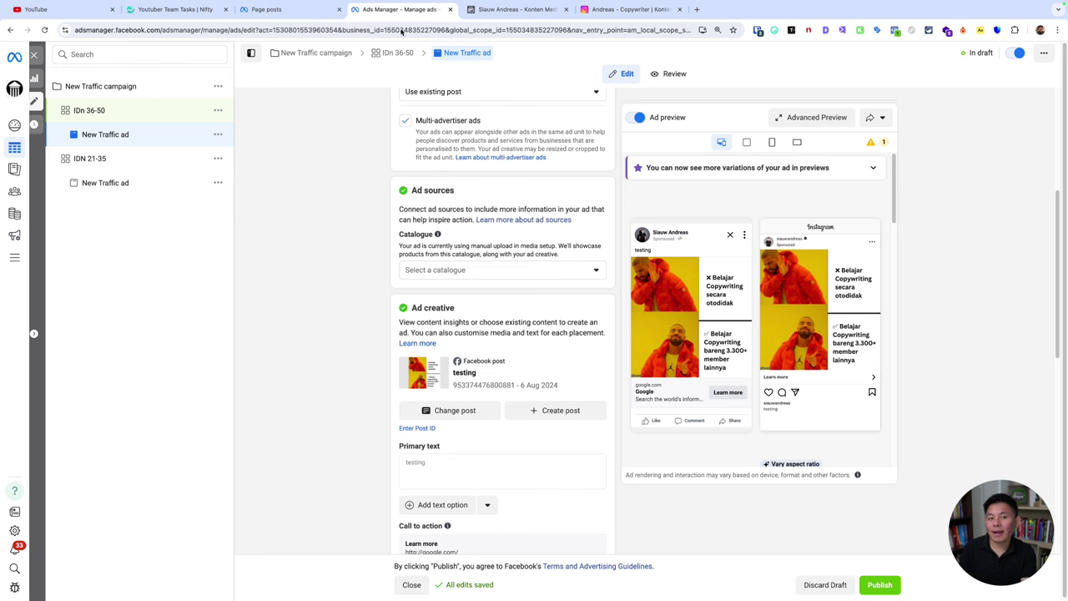
{"action": "scroll", "coordinate": [351, 342], "scroll_direction": "down", "scroll_amount": 3}
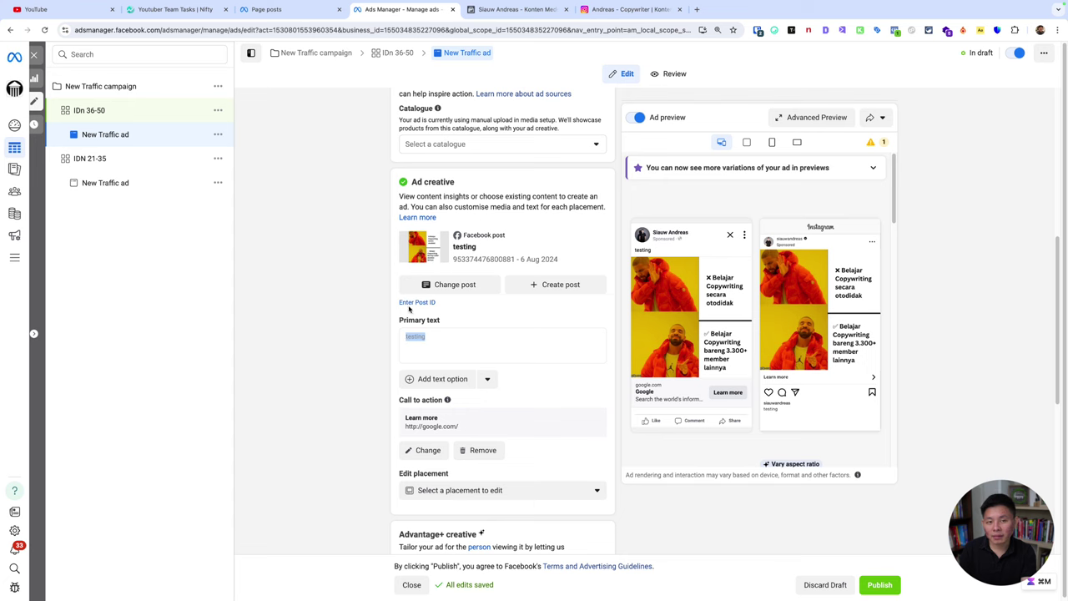
{"action": "left_click", "coordinate": [513, 10]}
{"action": "scroll", "coordinate": [525, 390], "scroll_direction": "up", "scroll_amount": 3}
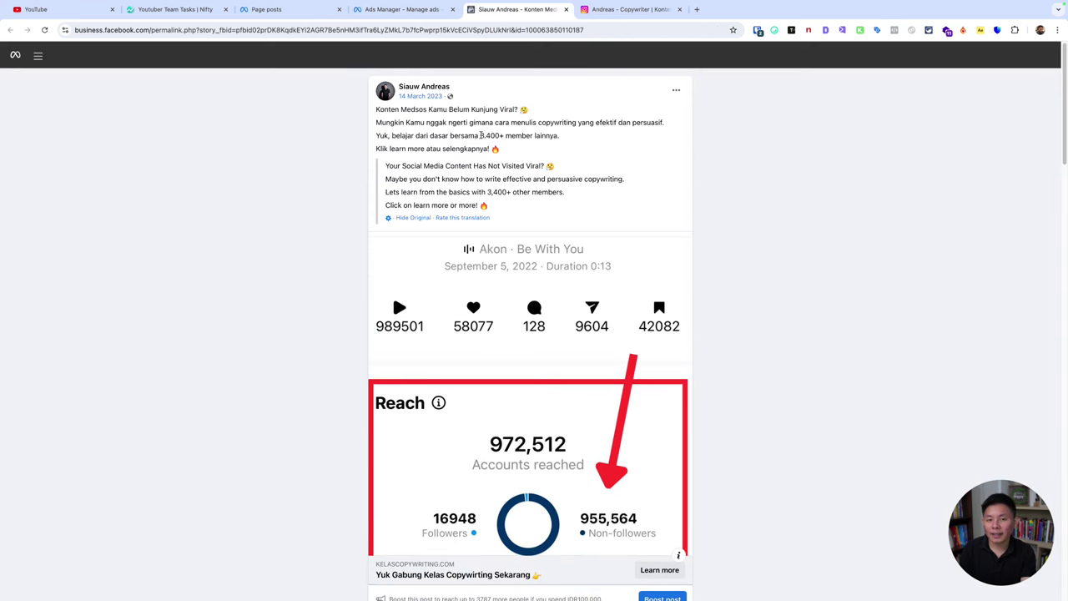
{"action": "left_click_drag", "start_coordinate": [482, 135], "coordinate": [495, 135]}
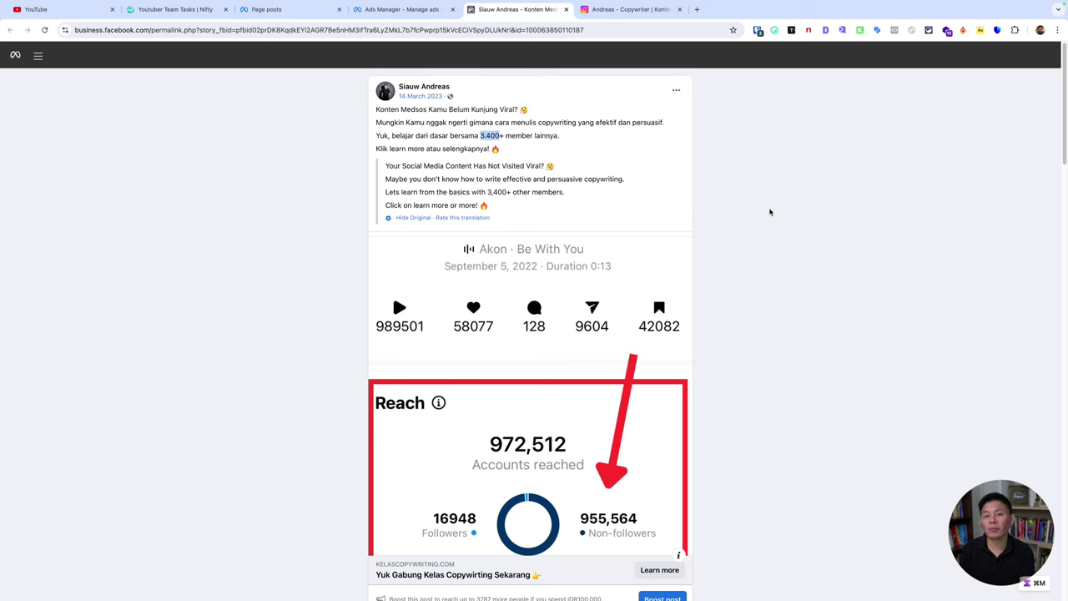
{"action": "left_click", "coordinate": [401, 9]}
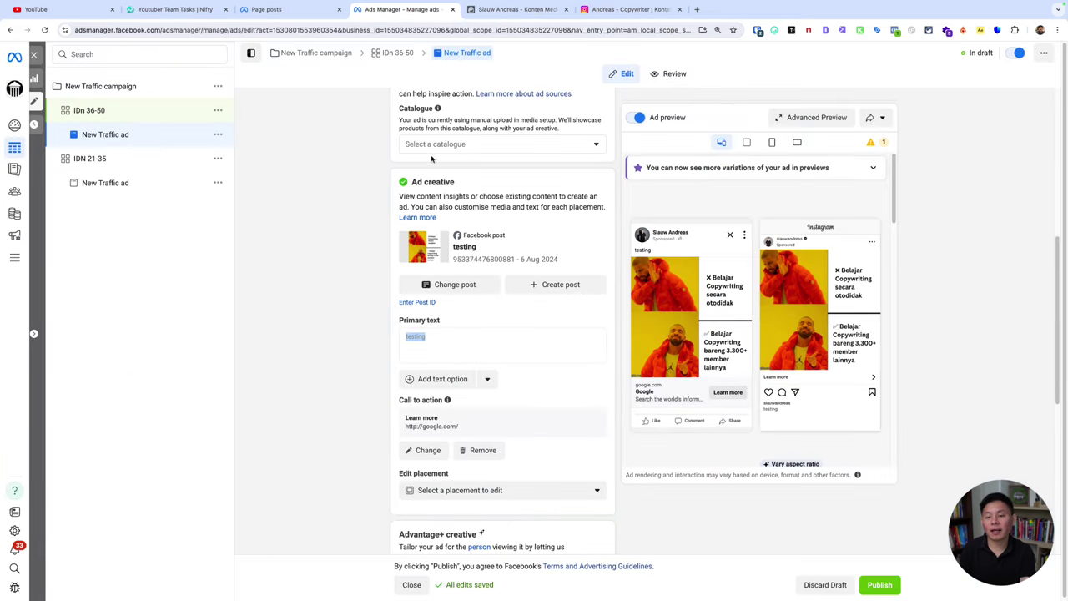
{"action": "left_click", "coordinate": [515, 9]}
{"action": "scroll", "coordinate": [658, 502], "scroll_direction": "down", "scroll_amount": 3}
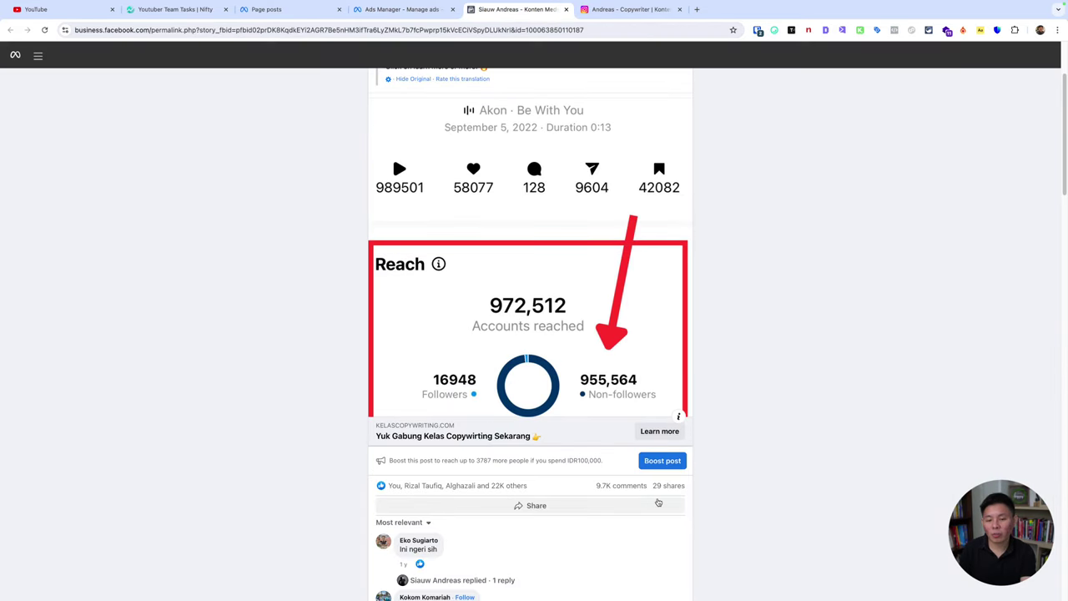
{"action": "scroll", "coordinate": [1002, 281], "scroll_direction": "up", "scroll_amount": 2}
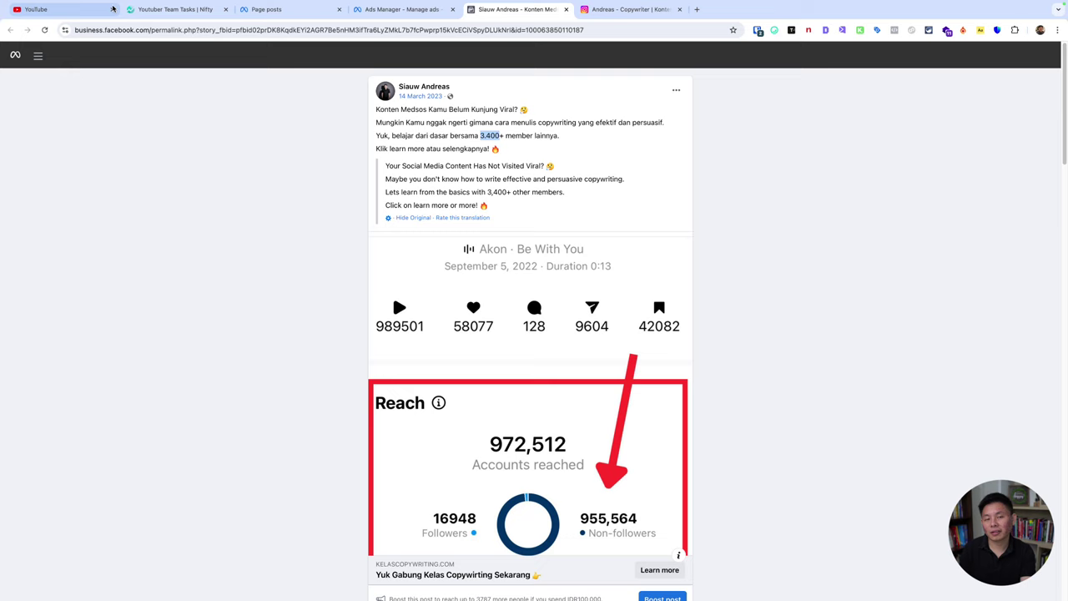
{"action": "left_click", "coordinate": [401, 9]}
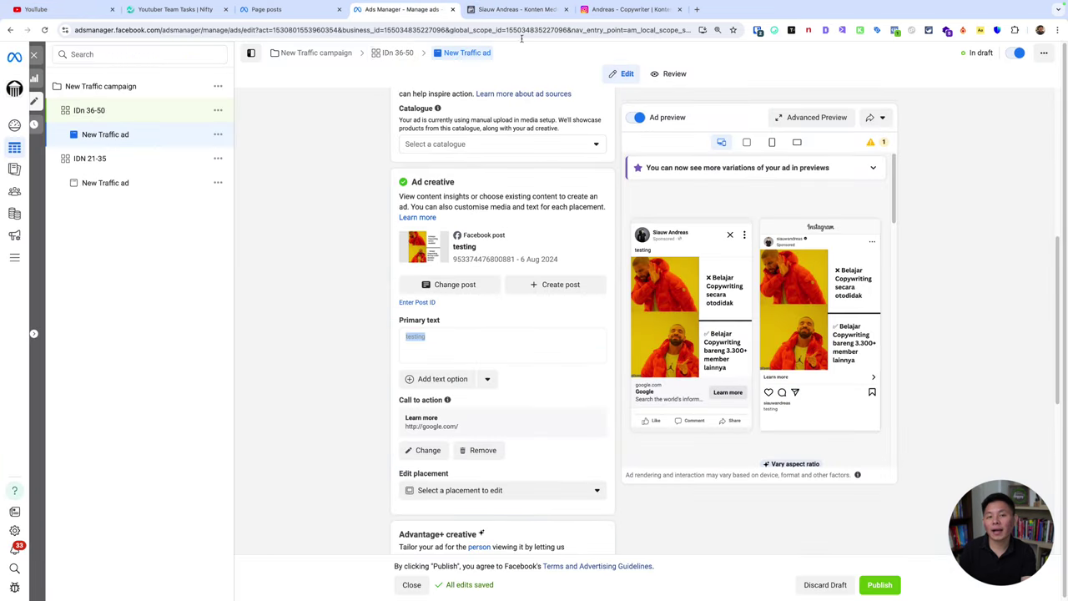
{"action": "left_click", "coordinate": [524, 9]}
{"action": "scroll", "coordinate": [520, 561], "scroll_direction": "down", "scroll_amount": 3}
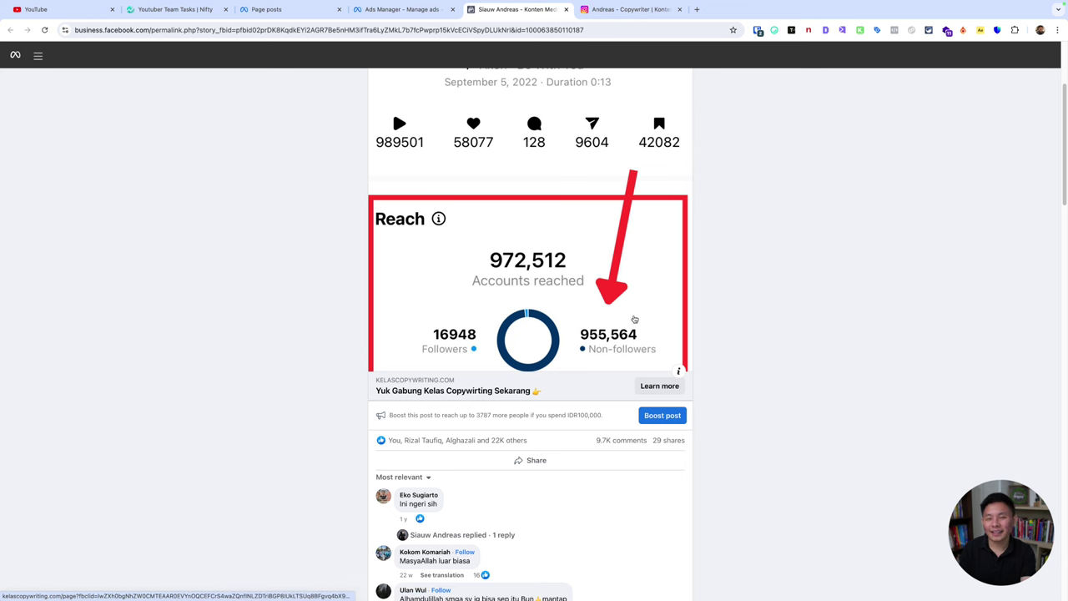
{"action": "scroll", "coordinate": [733, 302], "scroll_direction": "up", "scroll_amount": 3}
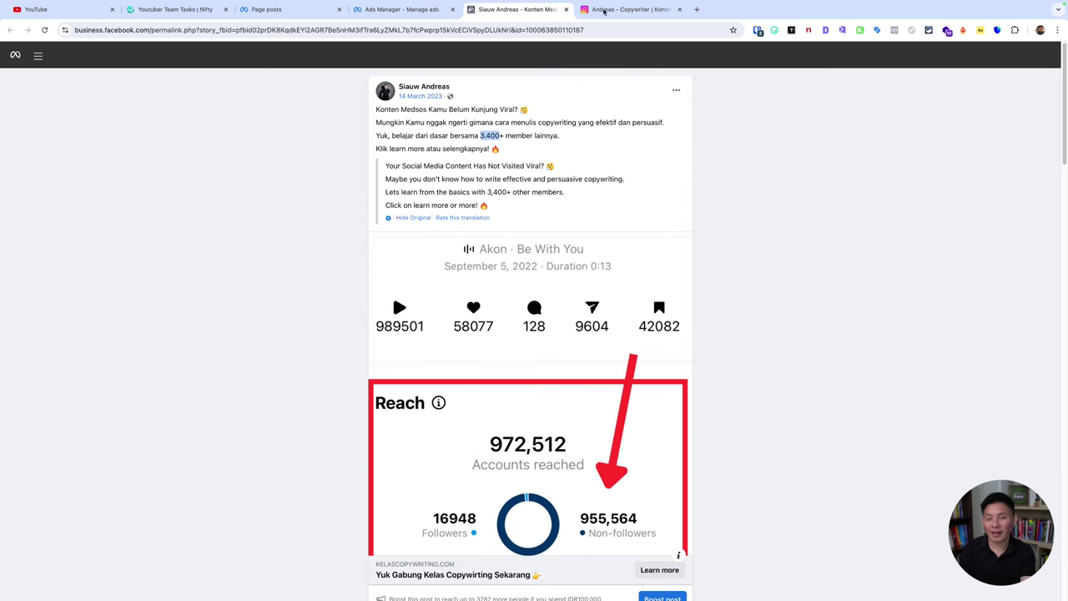
{"action": "left_click", "coordinate": [409, 10]}
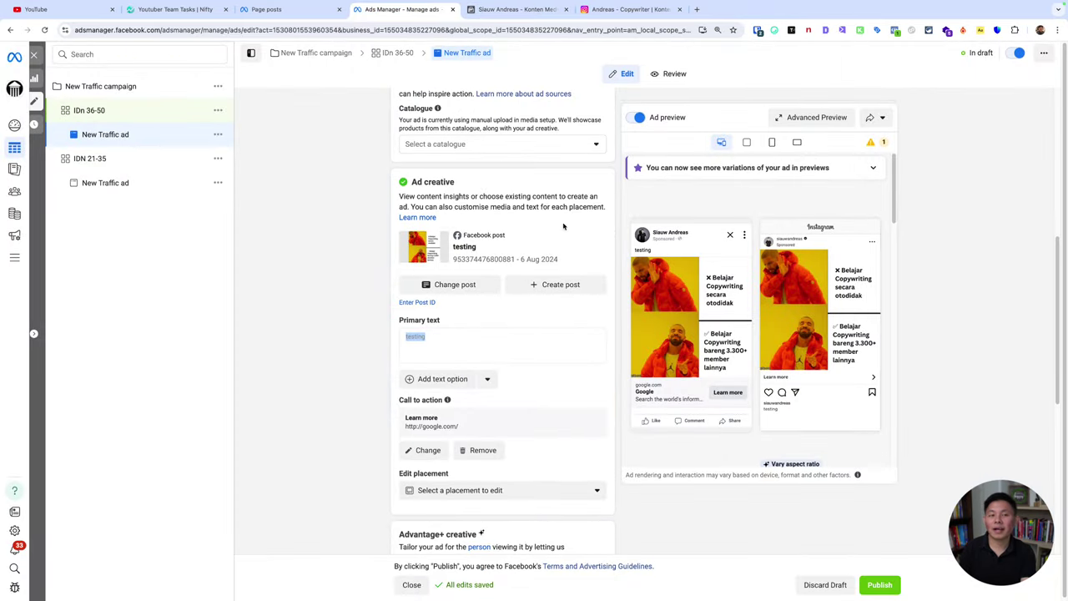
{"action": "left_click", "coordinate": [531, 11]}
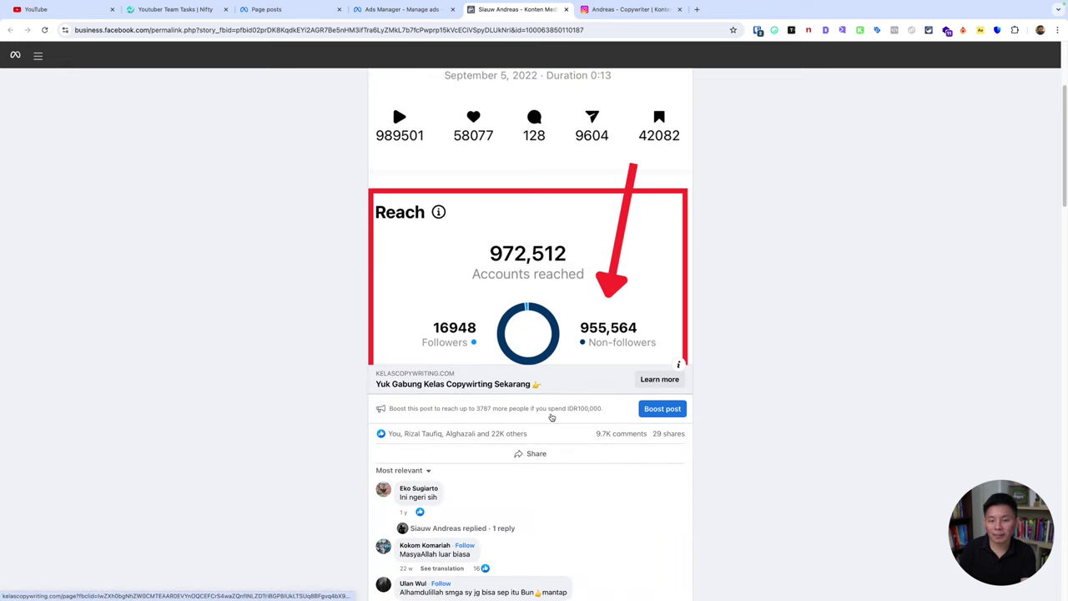
{"action": "left_click", "coordinate": [396, 9]}
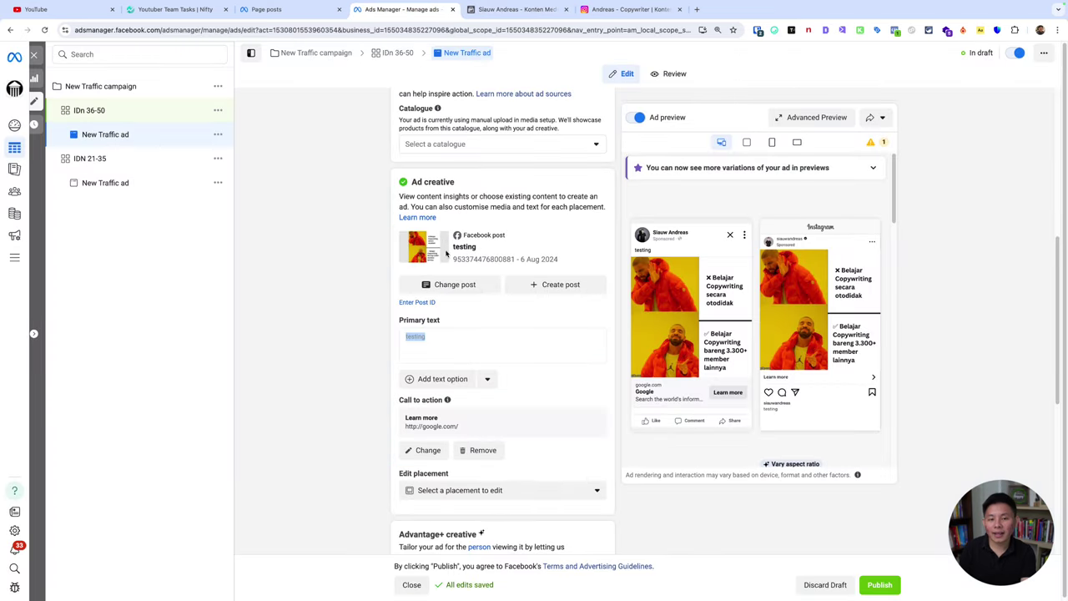
{"action": "scroll", "coordinate": [455, 300], "scroll_direction": "up", "scroll_amount": 3}
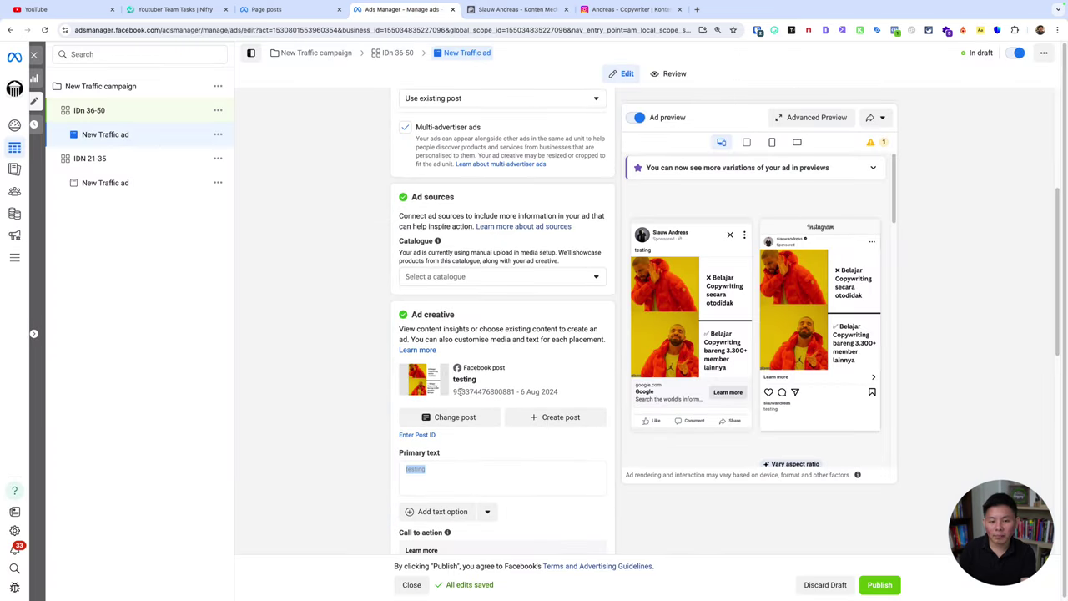
- Swap the IDn 36-50 ad's post for the 4 Nov 2023 Instagram copywriting-headline reel
{"action": "left_click", "coordinate": [454, 416]}
{"action": "left_click", "coordinate": [438, 143]}
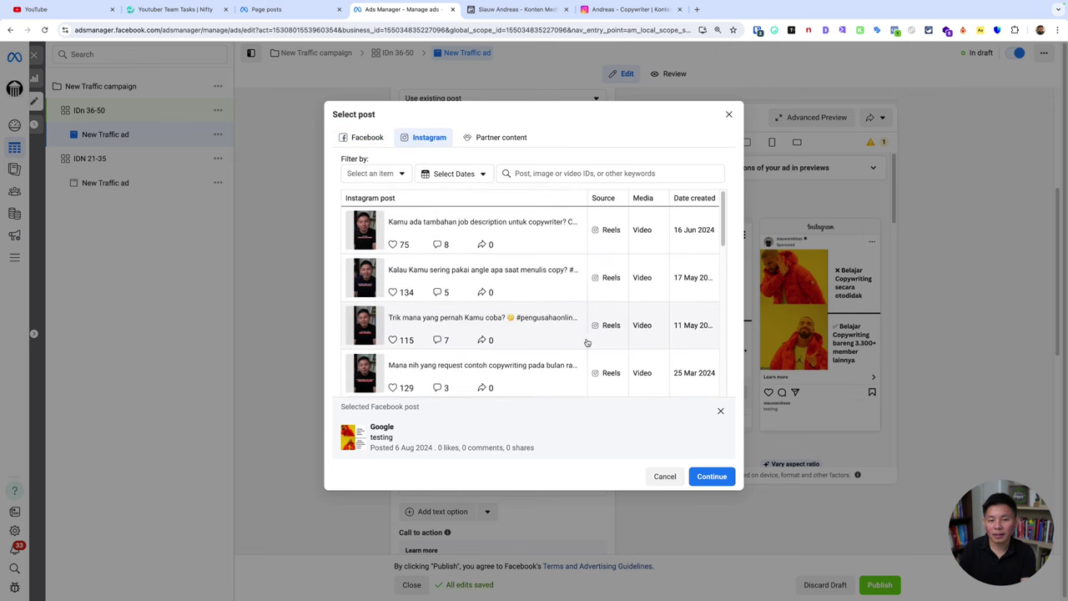
{"action": "scroll", "coordinate": [546, 313], "scroll_direction": "down", "scroll_amount": 10}
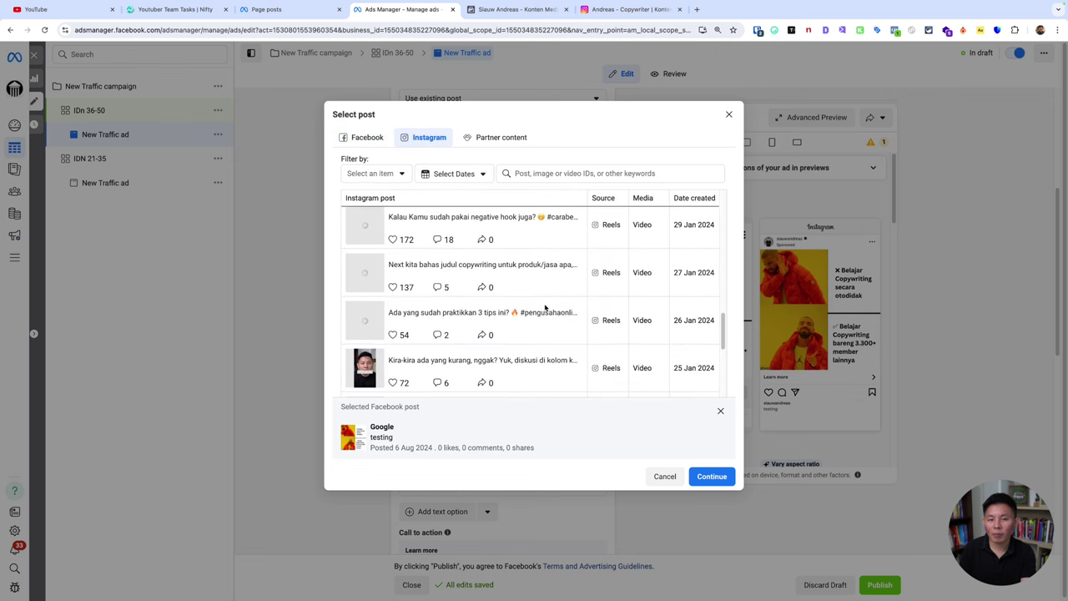
{"action": "scroll", "coordinate": [544, 309], "scroll_direction": "down", "scroll_amount": 5}
{"action": "scroll", "coordinate": [544, 309], "scroll_direction": "down", "scroll_amount": 5}
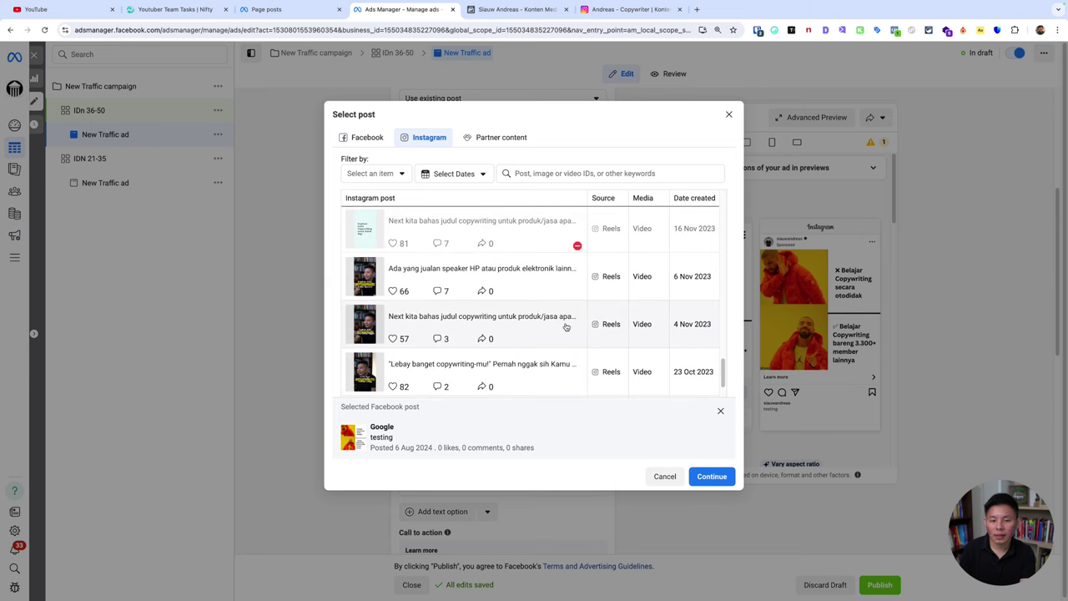
{"action": "left_click", "coordinate": [560, 332]}
{"action": "left_click", "coordinate": [710, 476]}
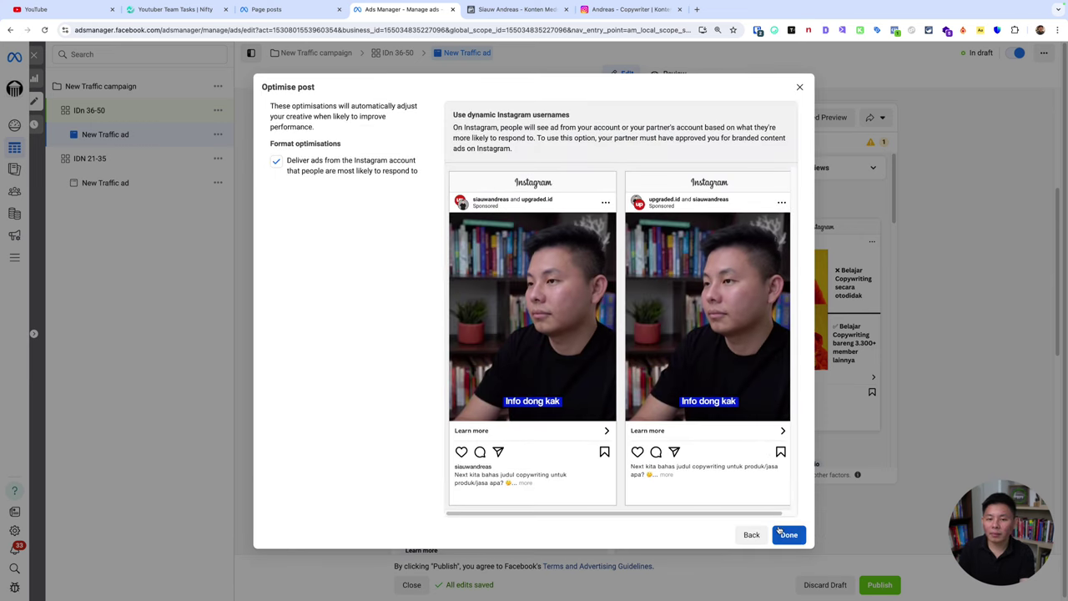
{"action": "left_click", "coordinate": [785, 536]}
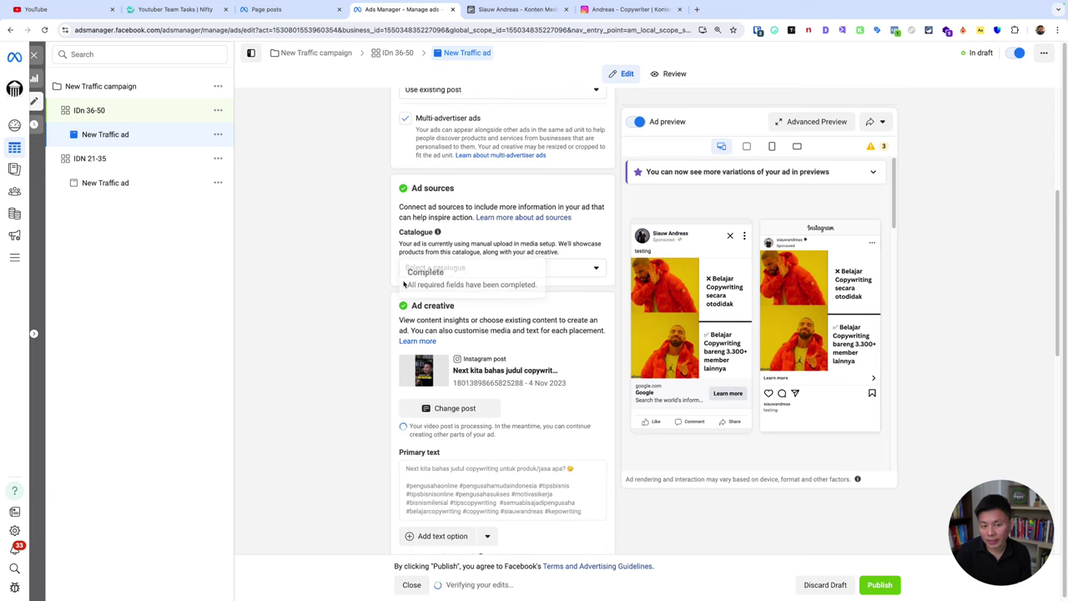
- Recheck the Page's ad posts, then close the ad editor once the reel finishes processing
{"action": "scroll", "coordinate": [748, 357], "scroll_direction": "down", "scroll_amount": 3}
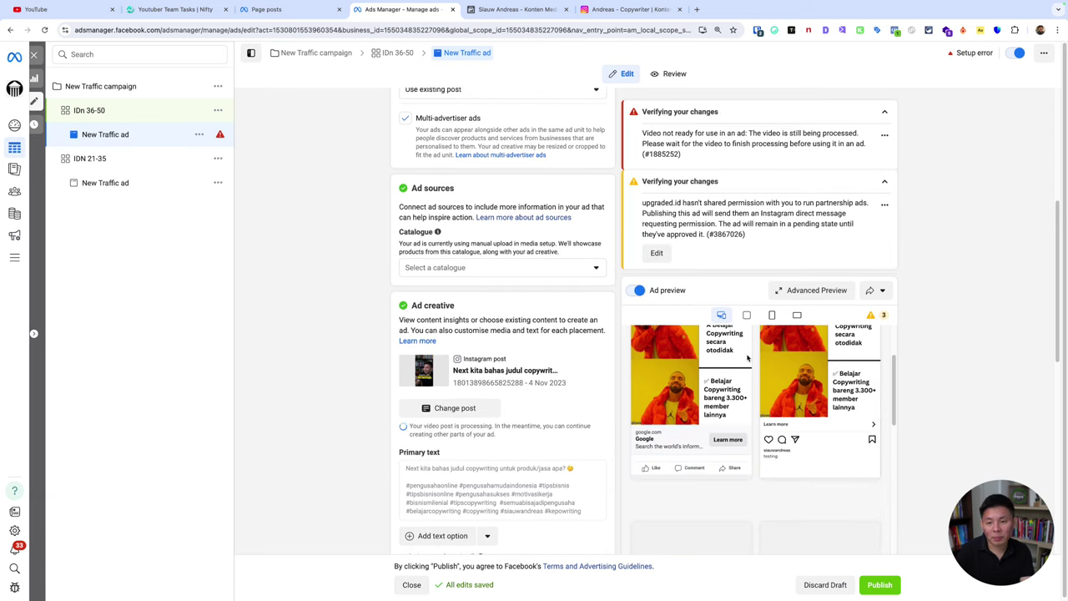
{"action": "left_click", "coordinate": [305, 12]}
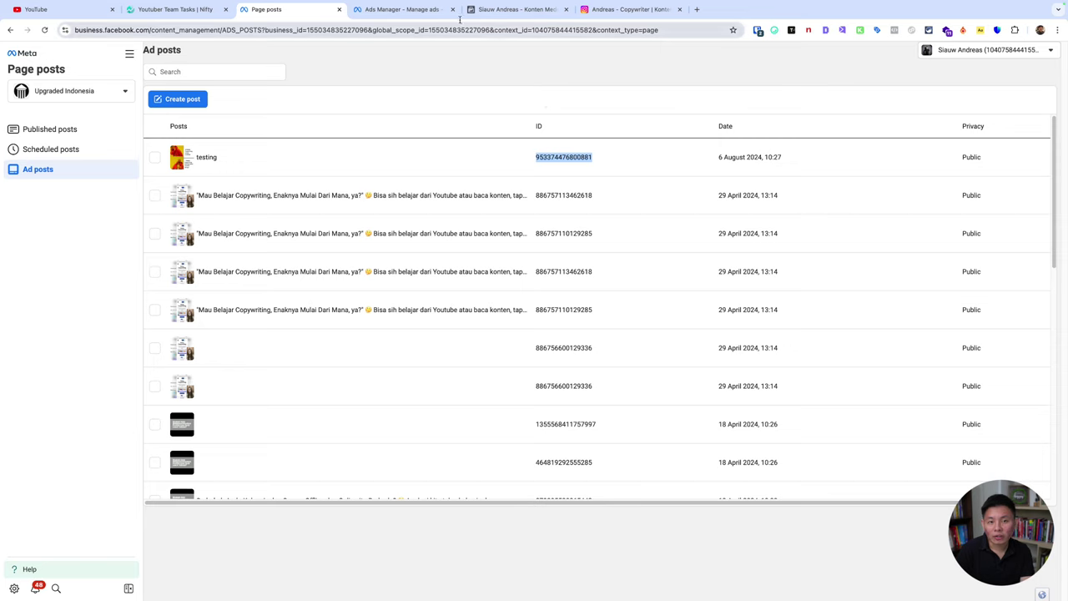
{"action": "left_click", "coordinate": [427, 10]}
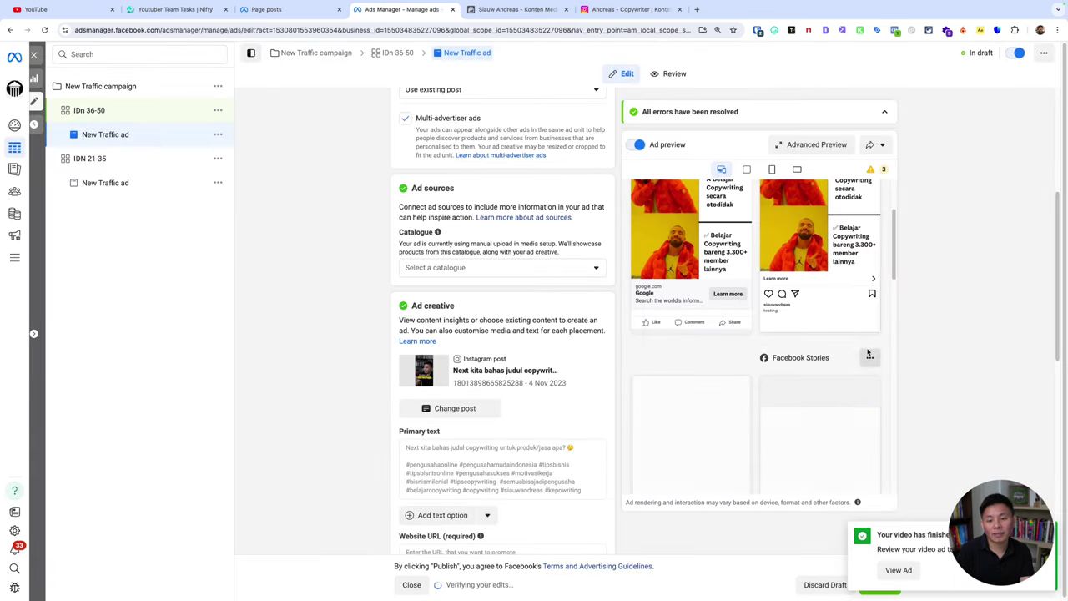
{"action": "left_click", "coordinate": [33, 54]}
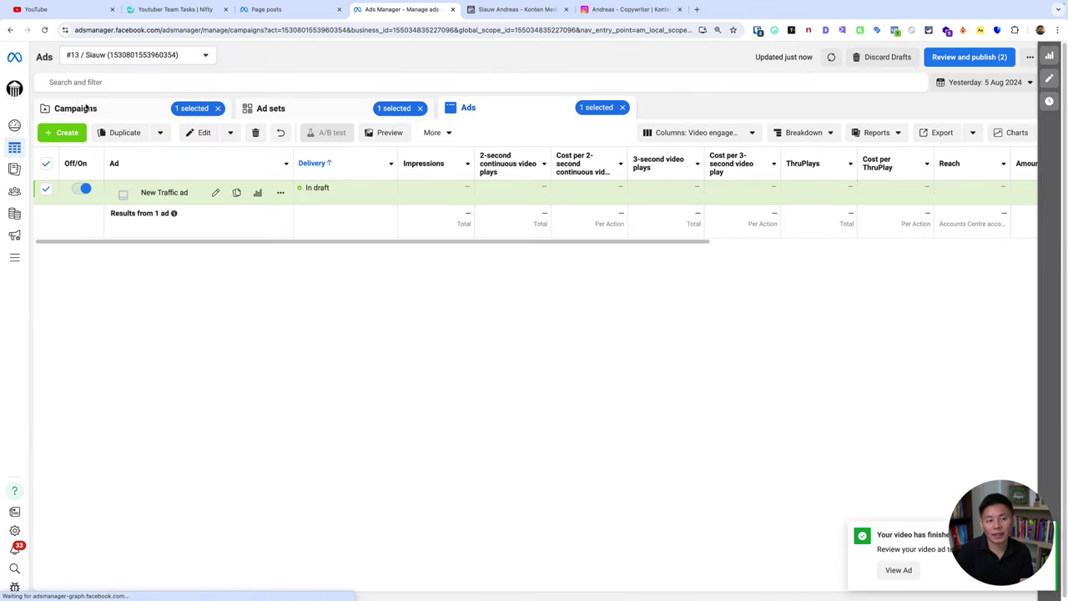
- Switch to the Campaigns list while the two drafts publish
{"action": "left_click", "coordinate": [76, 109]}
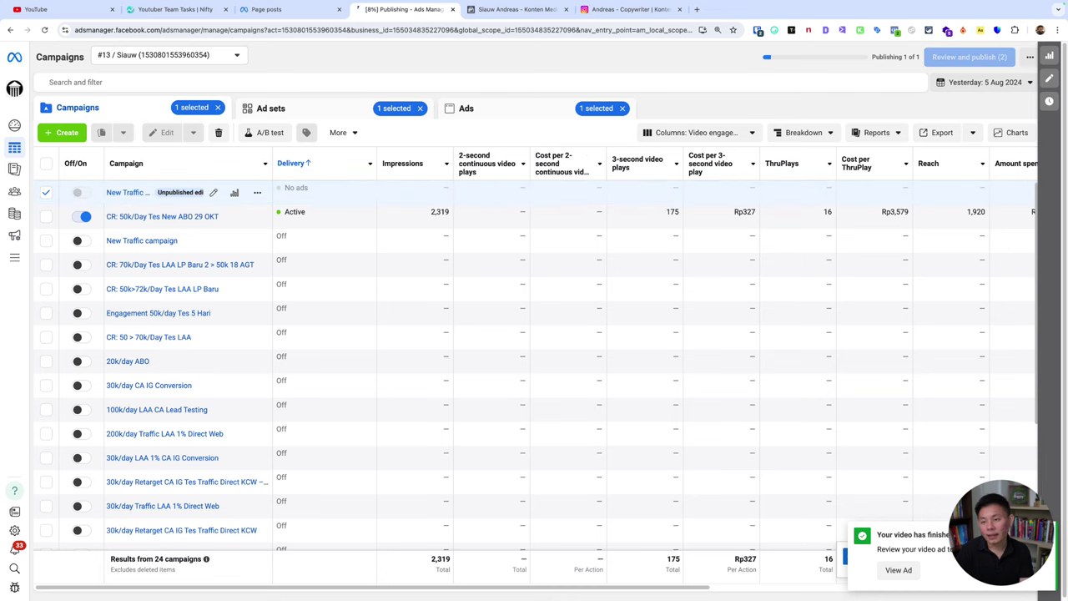